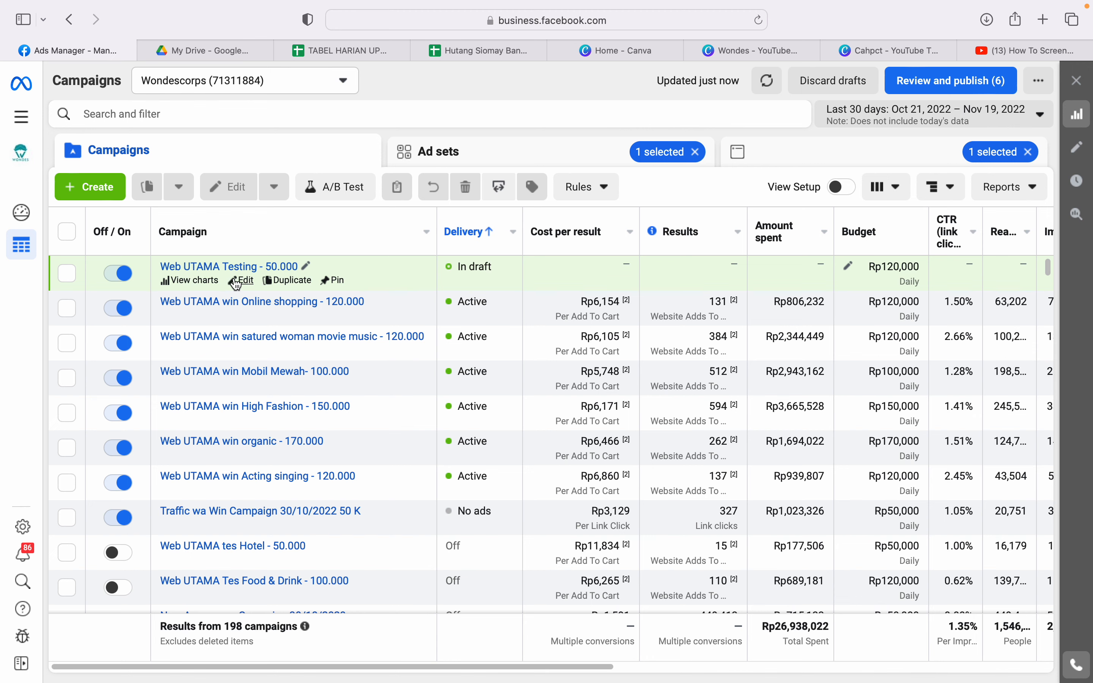
Open the campaign "Web UTAMA Testing - 50.000" for editing and go to its Entrepreneurship (business & finance) ad set.
{"action": "left_click", "coordinate": [209, 275]}
{"action": "left_click", "coordinate": [240, 280]}
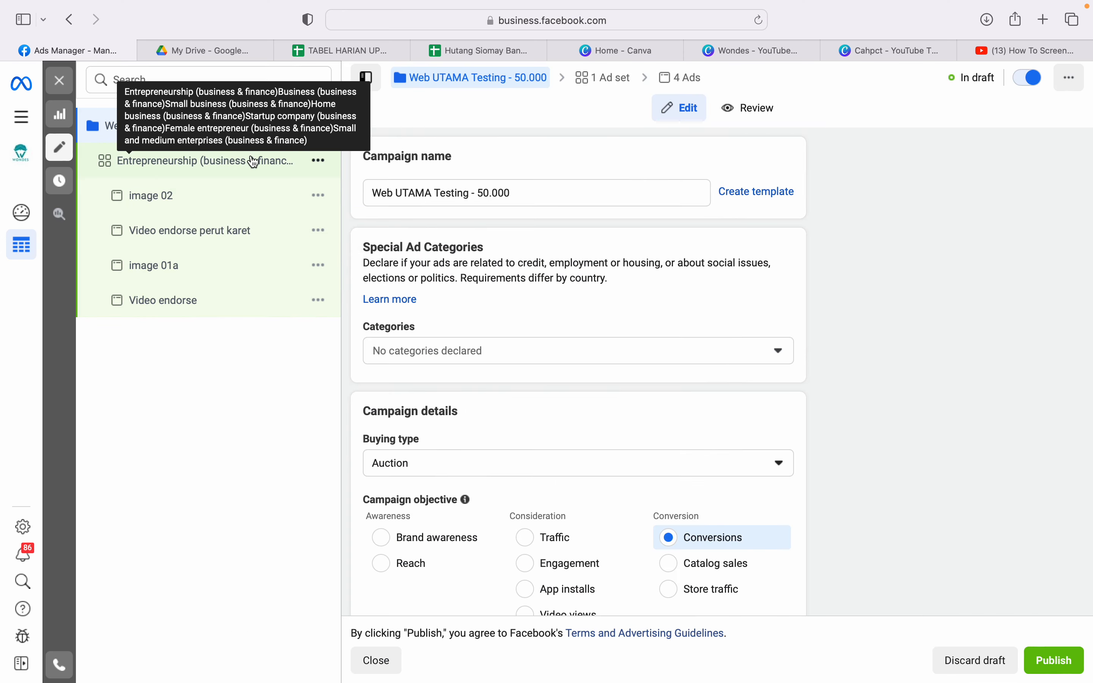
{"action": "left_click", "coordinate": [229, 162]}
Review the ad set's conversion event location, conversion event, dynamic creative, and budget and schedule settings.
{"action": "scroll", "coordinate": [448, 204], "scroll_direction": "down", "scroll_amount": 5}
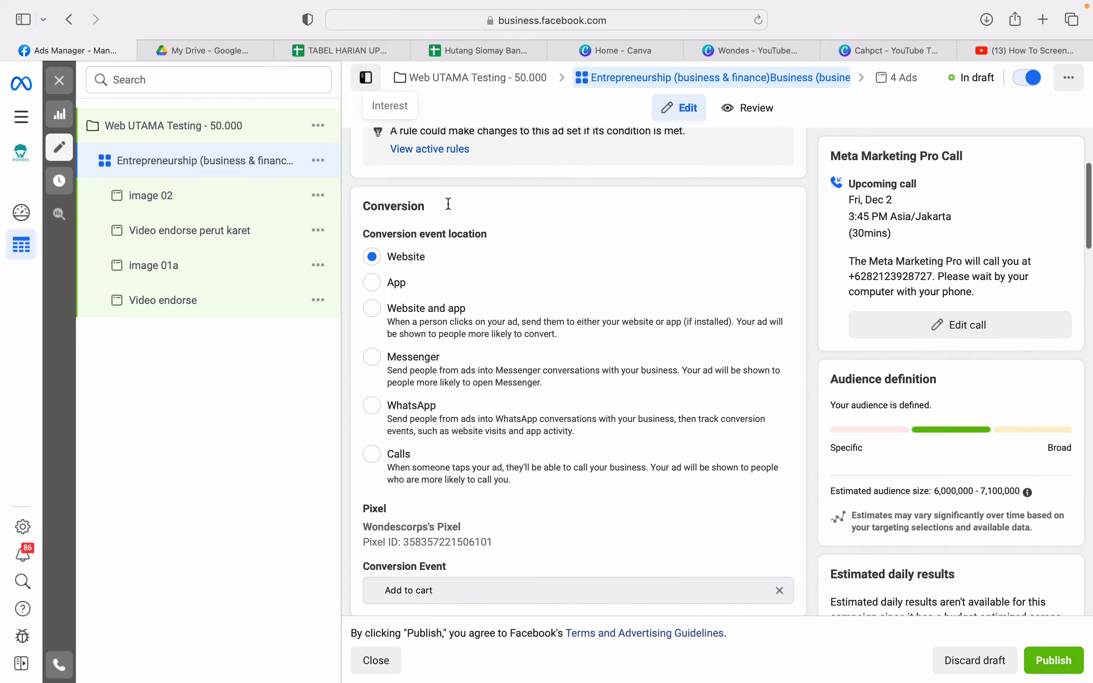
{"action": "scroll", "coordinate": [448, 204], "scroll_direction": "down", "scroll_amount": 15}
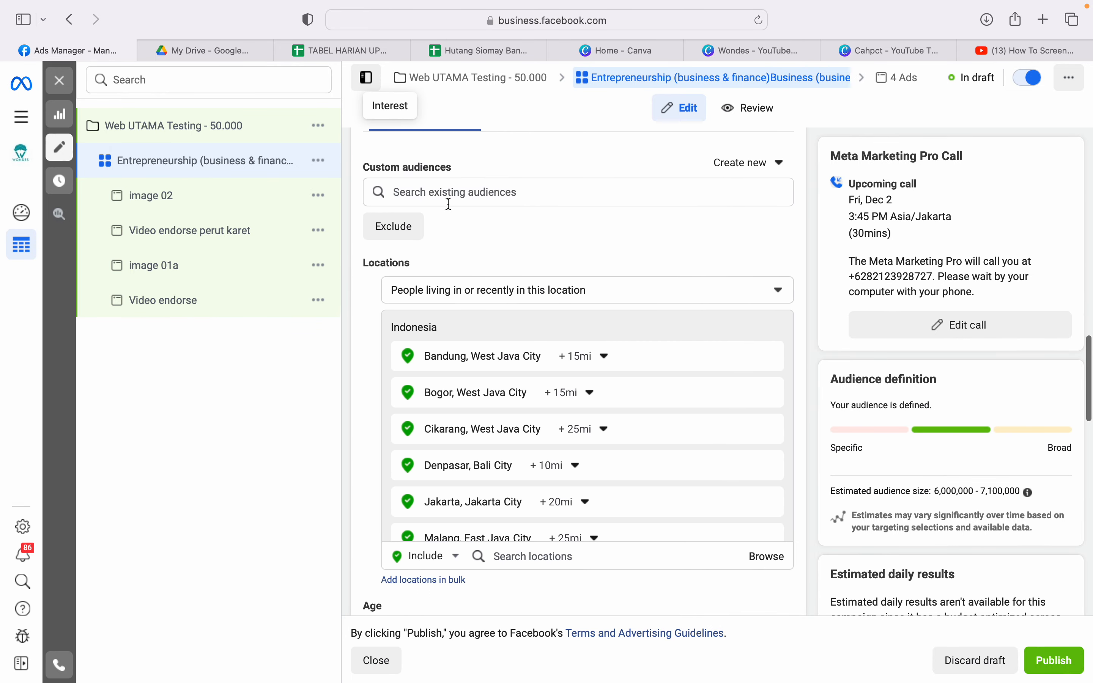
{"action": "scroll", "coordinate": [475, 246], "scroll_direction": "up", "scroll_amount": 10}
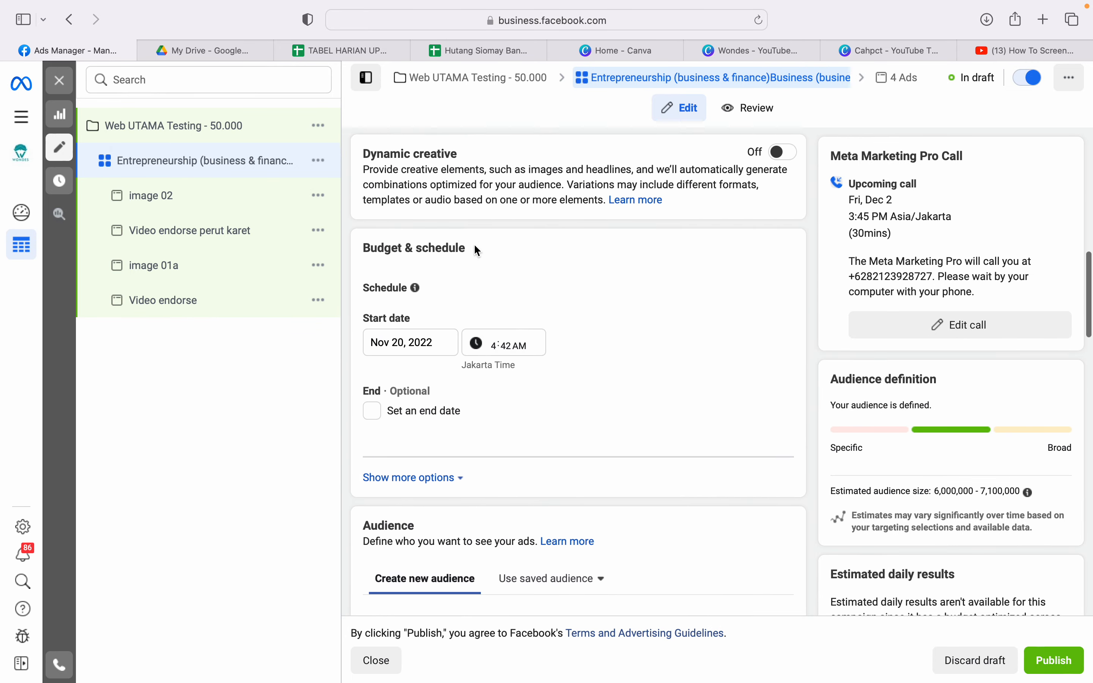
{"action": "scroll", "coordinate": [475, 246], "scroll_direction": "up", "scroll_amount": 10}
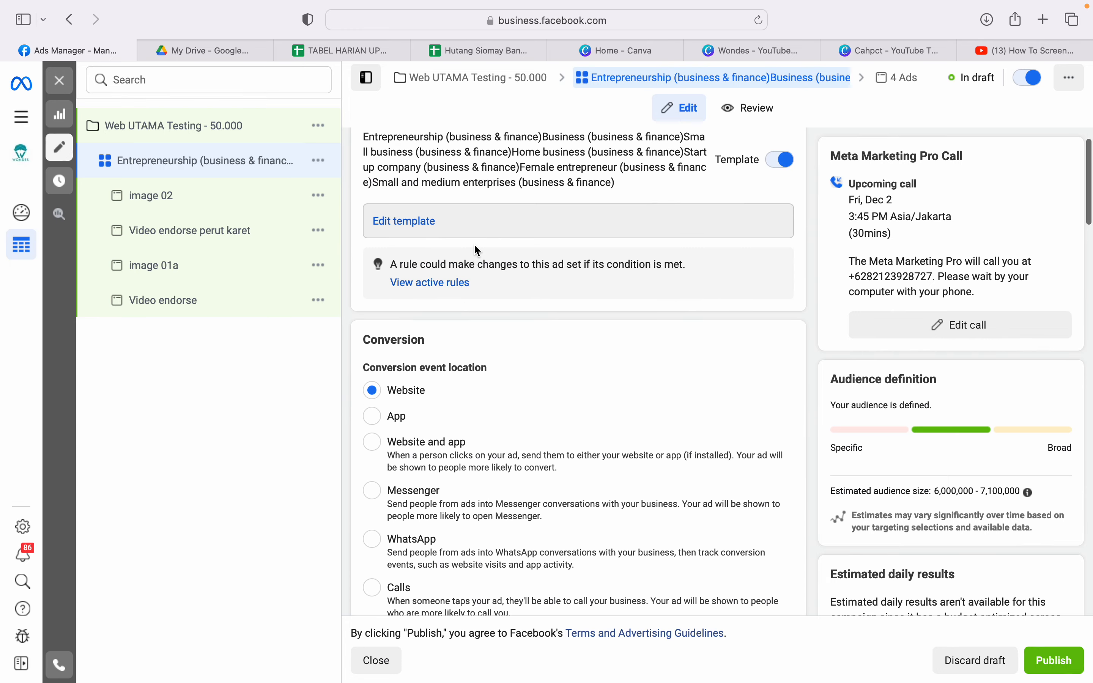
{"action": "scroll", "coordinate": [473, 246], "scroll_direction": "down", "scroll_amount": 2}
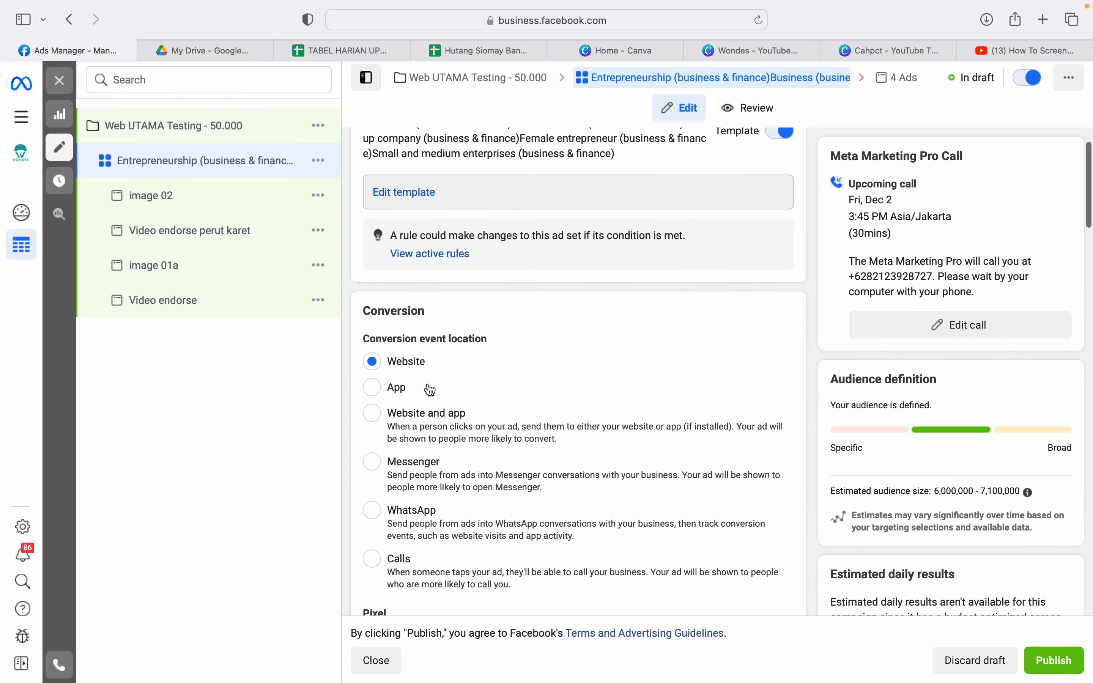
{"action": "scroll", "coordinate": [431, 389], "scroll_direction": "down", "scroll_amount": 10}
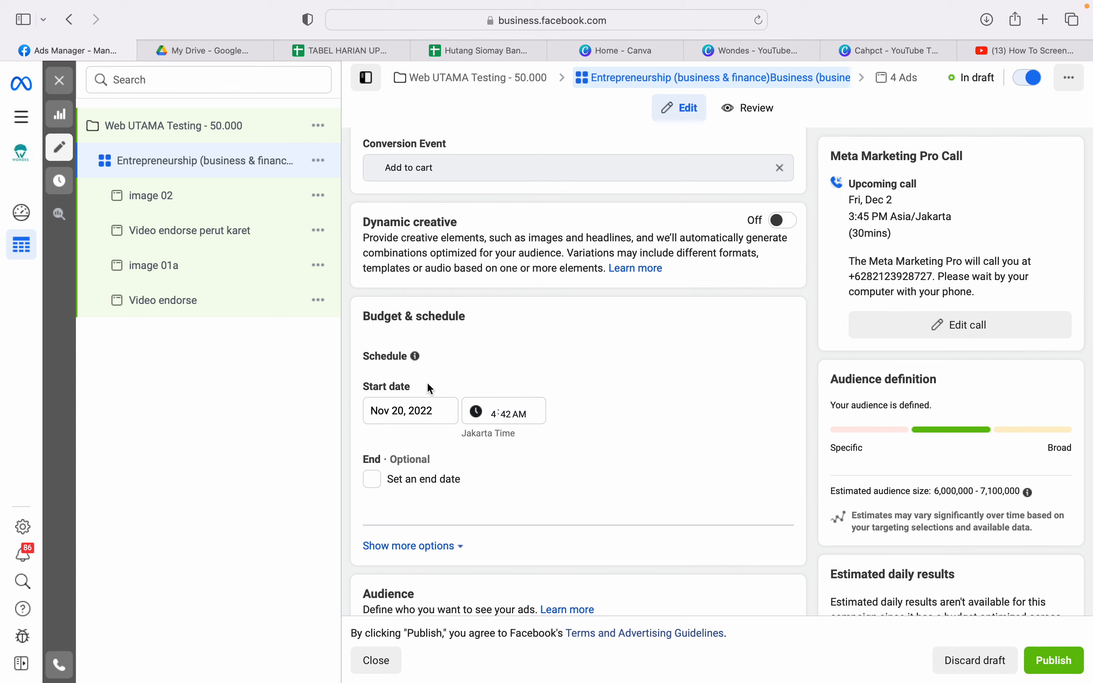
{"action": "scroll", "coordinate": [430, 389], "scroll_direction": "down", "scroll_amount": 5}
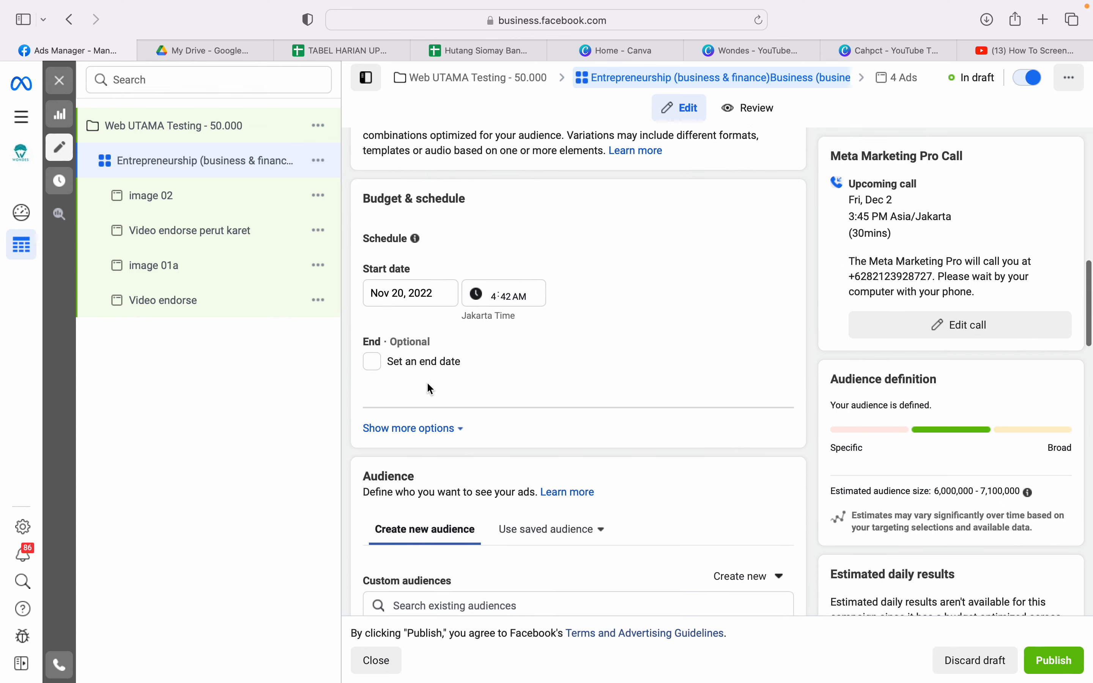
{"action": "scroll", "coordinate": [454, 407], "scroll_direction": "down", "scroll_amount": 2}
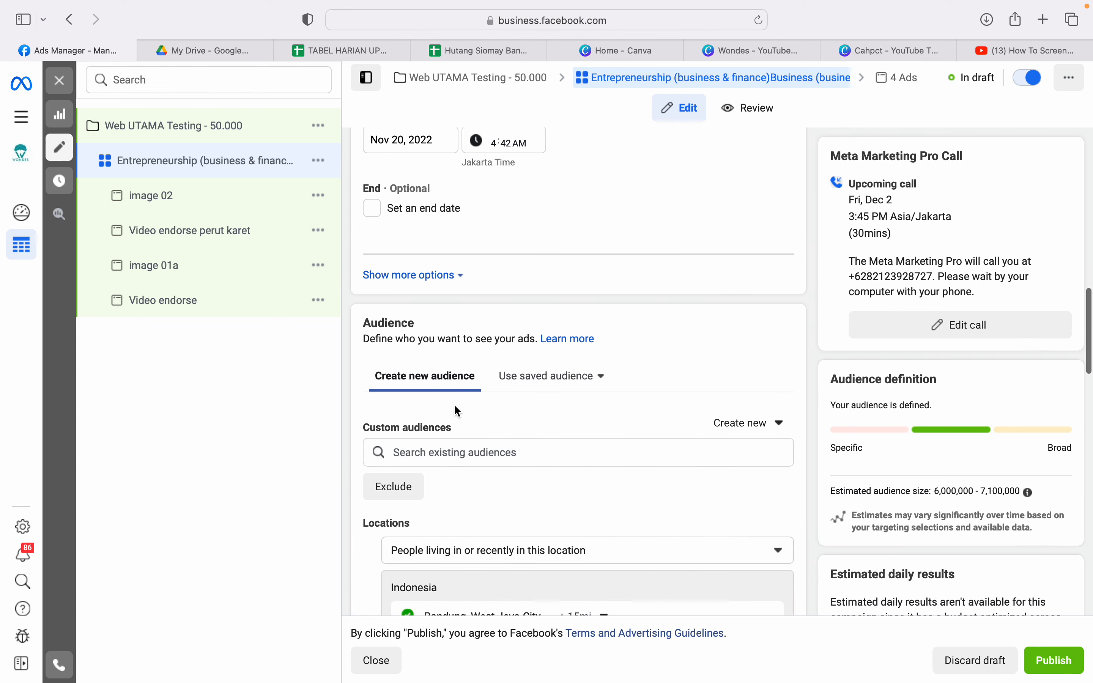
Examine the ad set's audience section, checking the targeted Indonesian cities and their radii, the age range and the gender.
{"action": "mouse_move", "coordinate": [436, 401]}
{"action": "scroll", "coordinate": [481, 457], "scroll_direction": "down", "scroll_amount": 2}
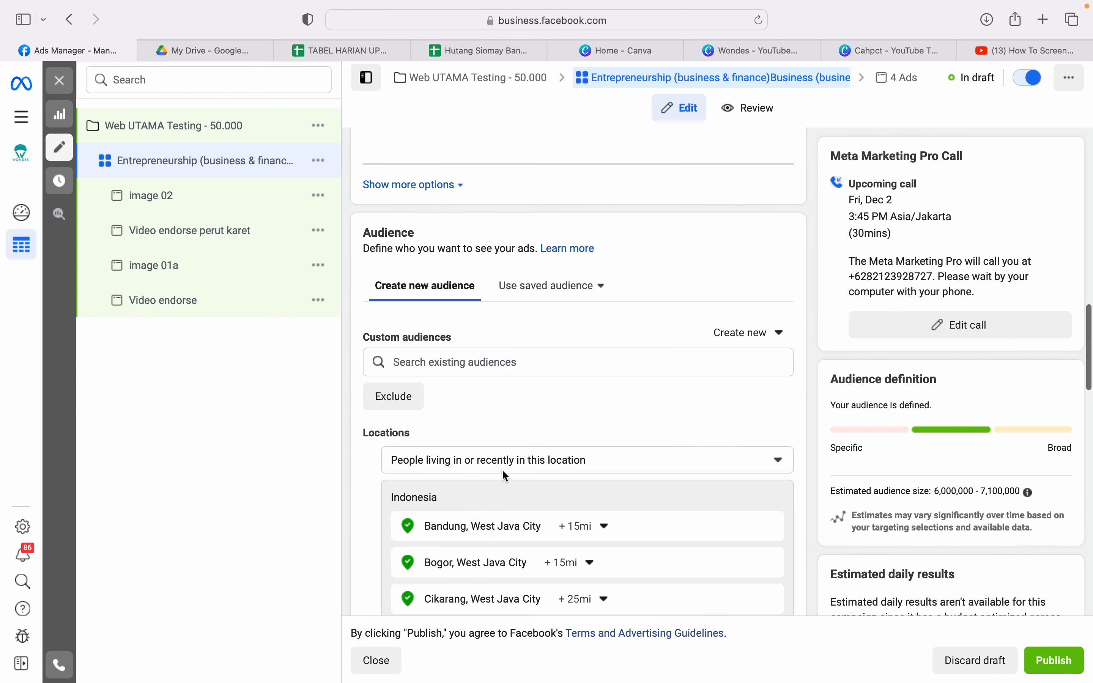
{"action": "scroll", "coordinate": [576, 470], "scroll_direction": "down", "scroll_amount": 4}
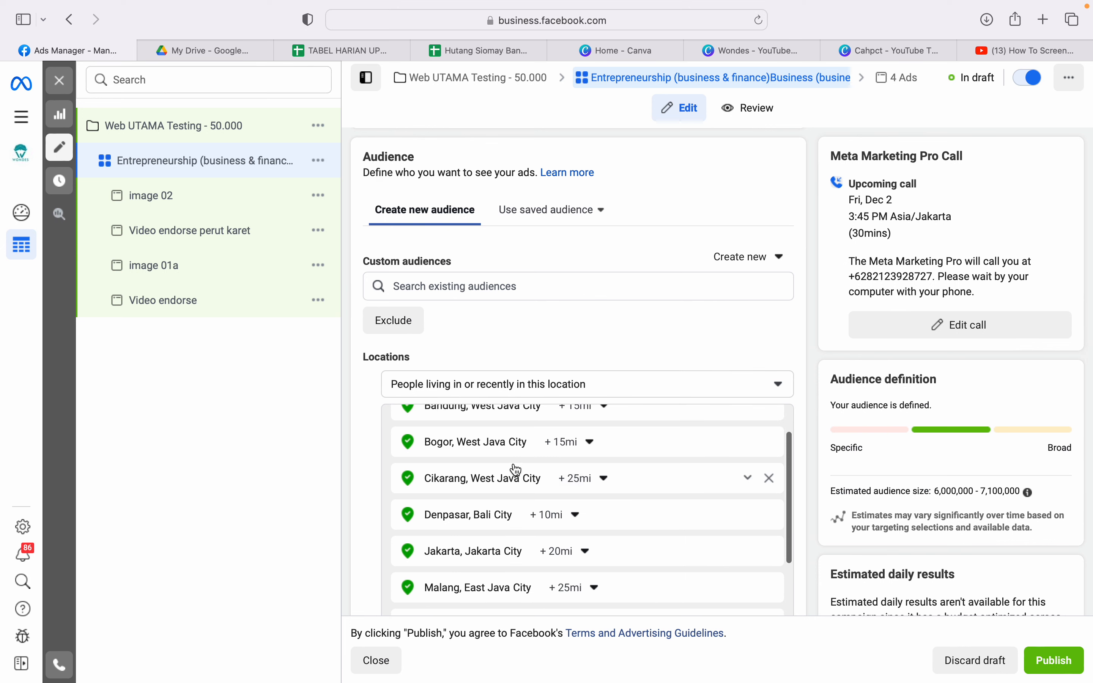
{"action": "scroll", "coordinate": [515, 546], "scroll_direction": "down", "scroll_amount": 5}
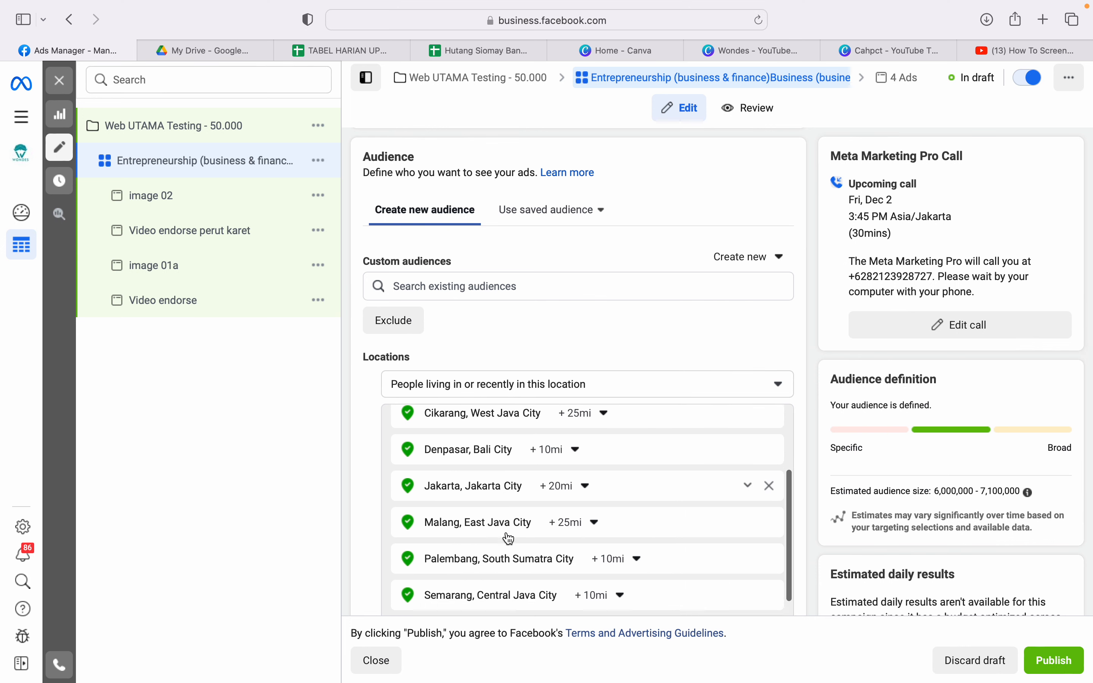
{"action": "scroll", "coordinate": [515, 548], "scroll_direction": "down", "scroll_amount": 2}
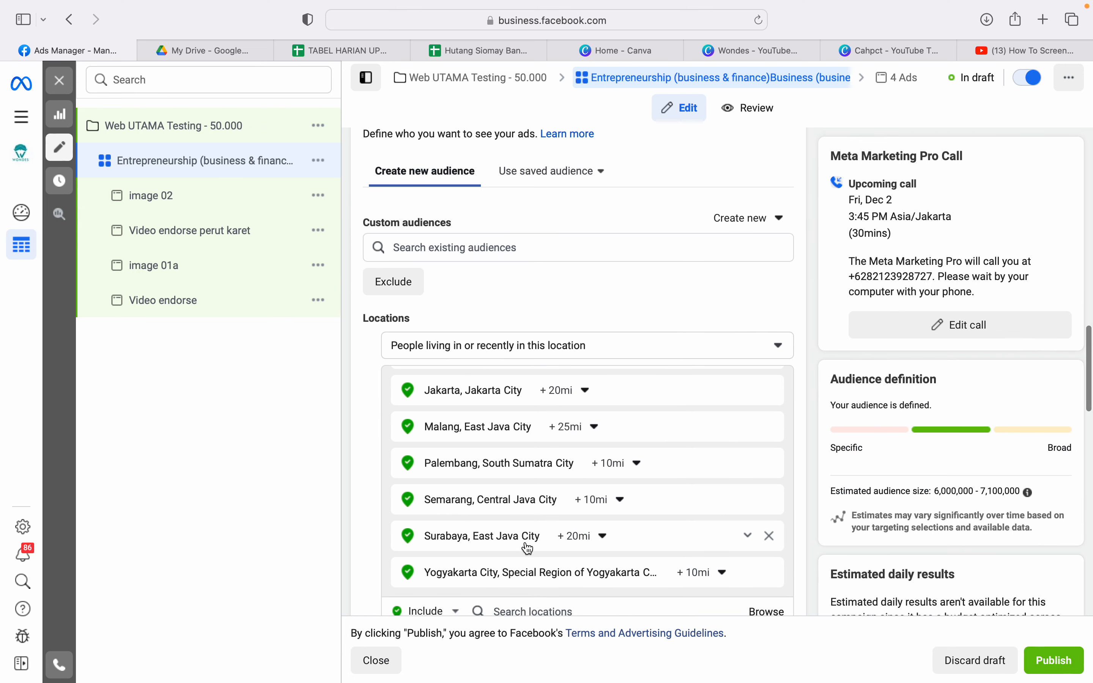
{"action": "scroll", "coordinate": [526, 546], "scroll_direction": "down", "scroll_amount": 4}
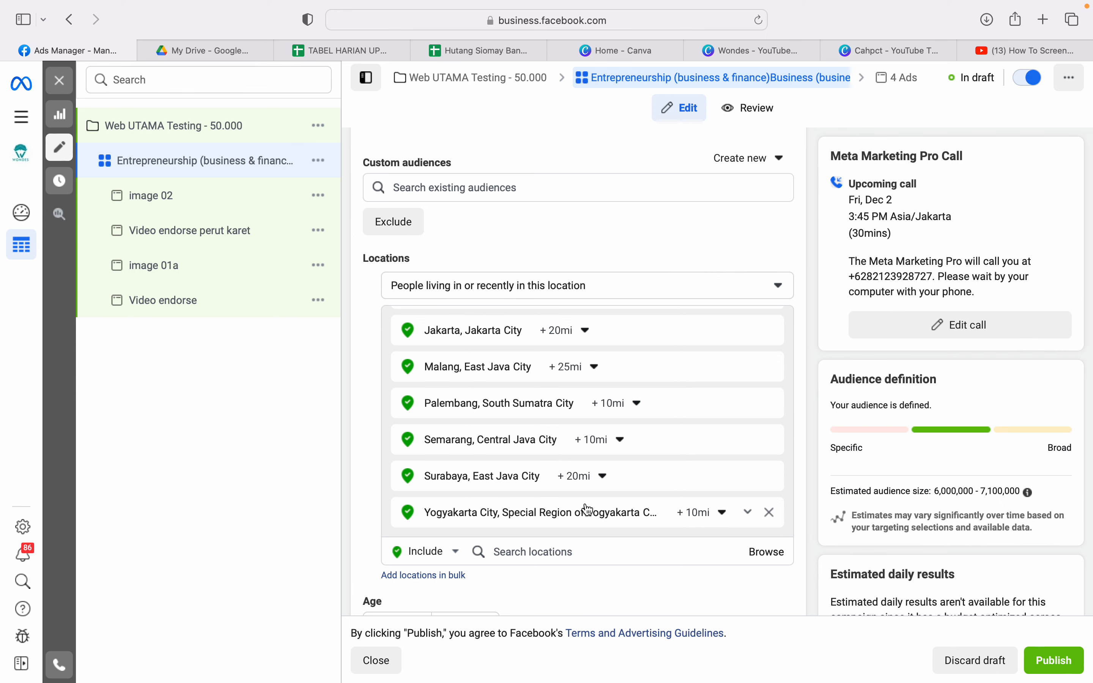
{"action": "scroll", "coordinate": [588, 510], "scroll_direction": "down", "scroll_amount": 2}
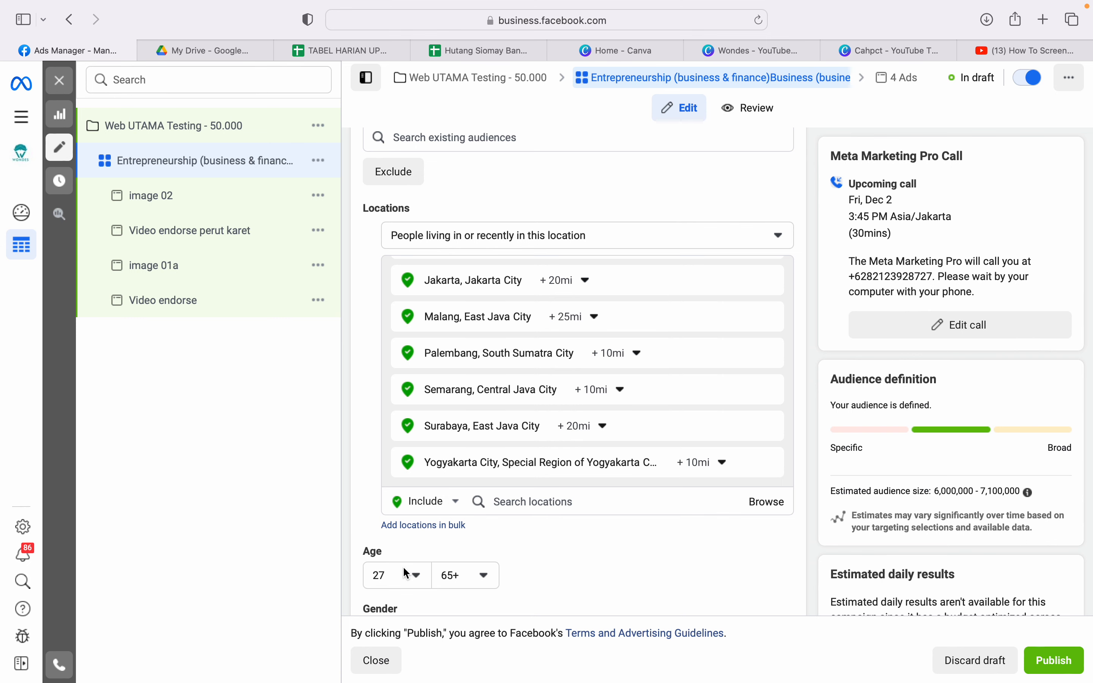
{"action": "scroll", "coordinate": [408, 567], "scroll_direction": "down", "scroll_amount": 3}
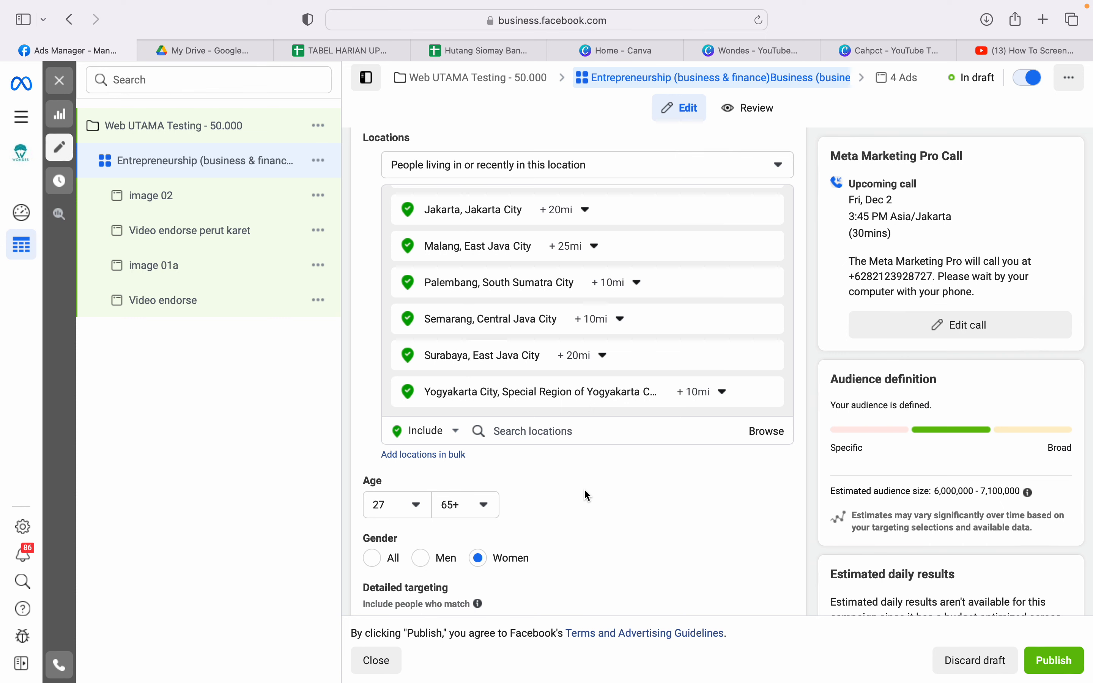
{"action": "scroll", "coordinate": [585, 489], "scroll_direction": "down", "scroll_amount": 3}
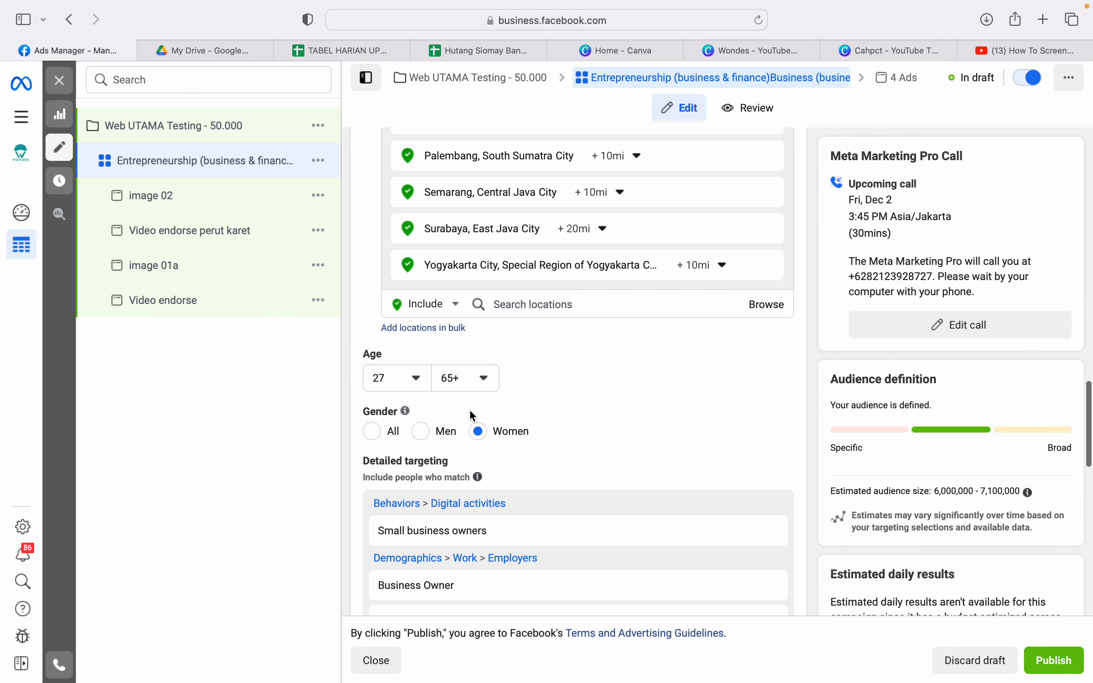
Examine the audience's detailed targeting list, from the behaviors and job titles through to the business and industry interests.
{"action": "mouse_move", "coordinate": [691, 515]}
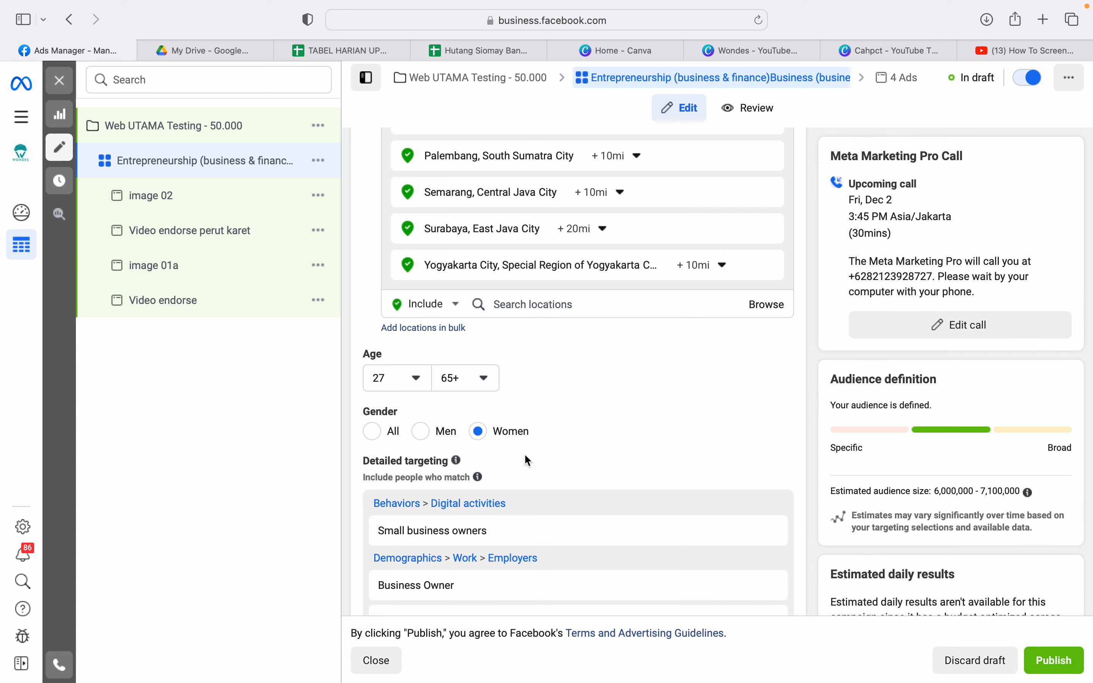
{"action": "scroll", "coordinate": [564, 472], "scroll_direction": "down", "scroll_amount": 3}
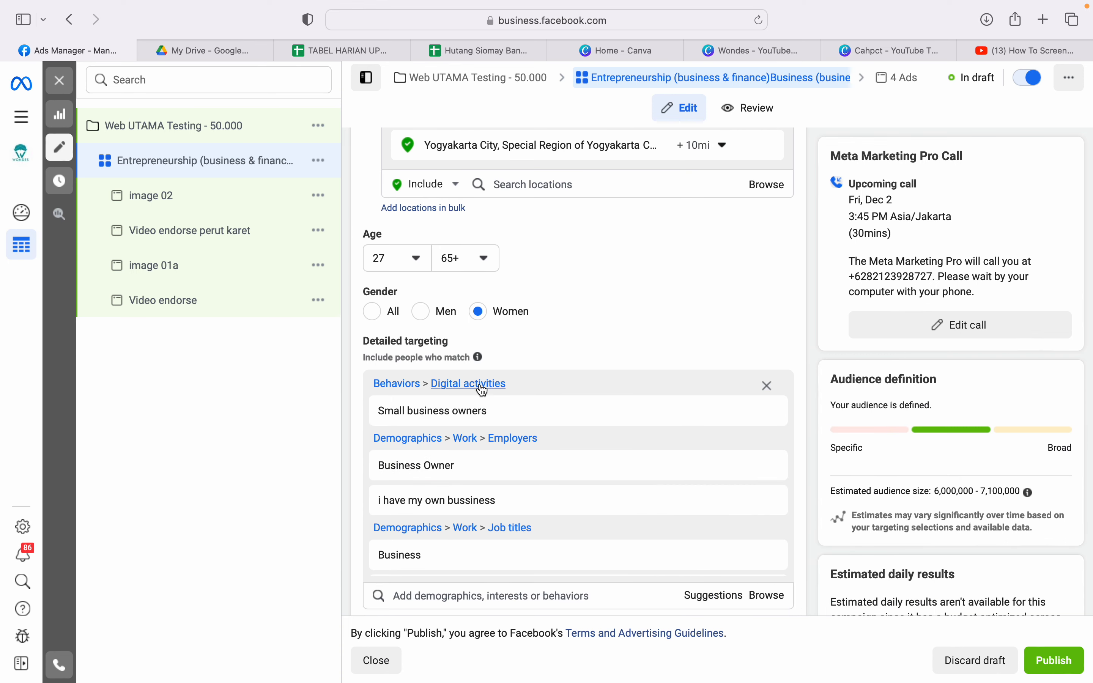
{"action": "mouse_move", "coordinate": [546, 468]}
{"action": "mouse_move", "coordinate": [487, 421]}
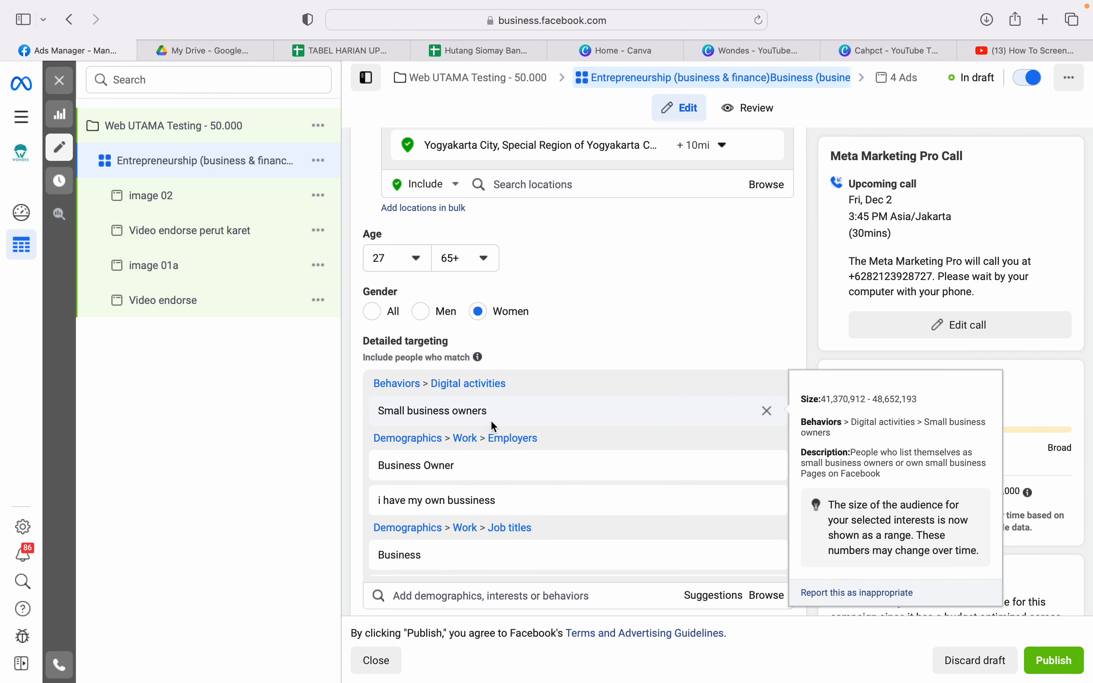
{"action": "scroll", "coordinate": [484, 465], "scroll_direction": "down", "scroll_amount": 2}
{"action": "scroll", "coordinate": [467, 485], "scroll_direction": "down", "scroll_amount": 3}
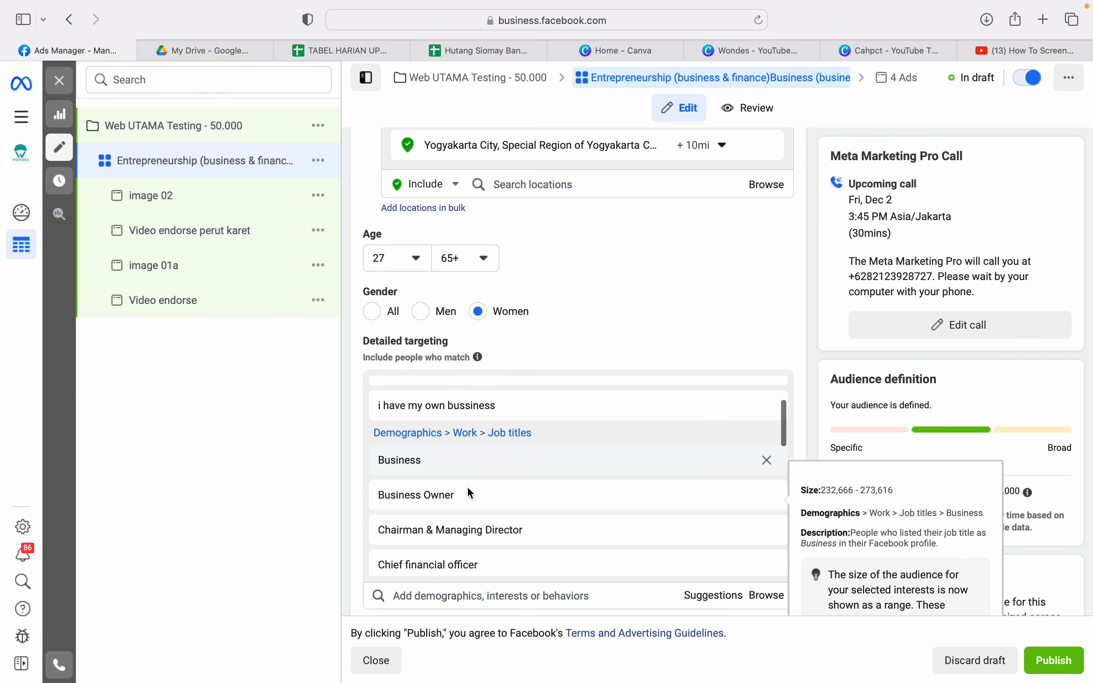
{"action": "scroll", "coordinate": [475, 486], "scroll_direction": "down", "scroll_amount": 3}
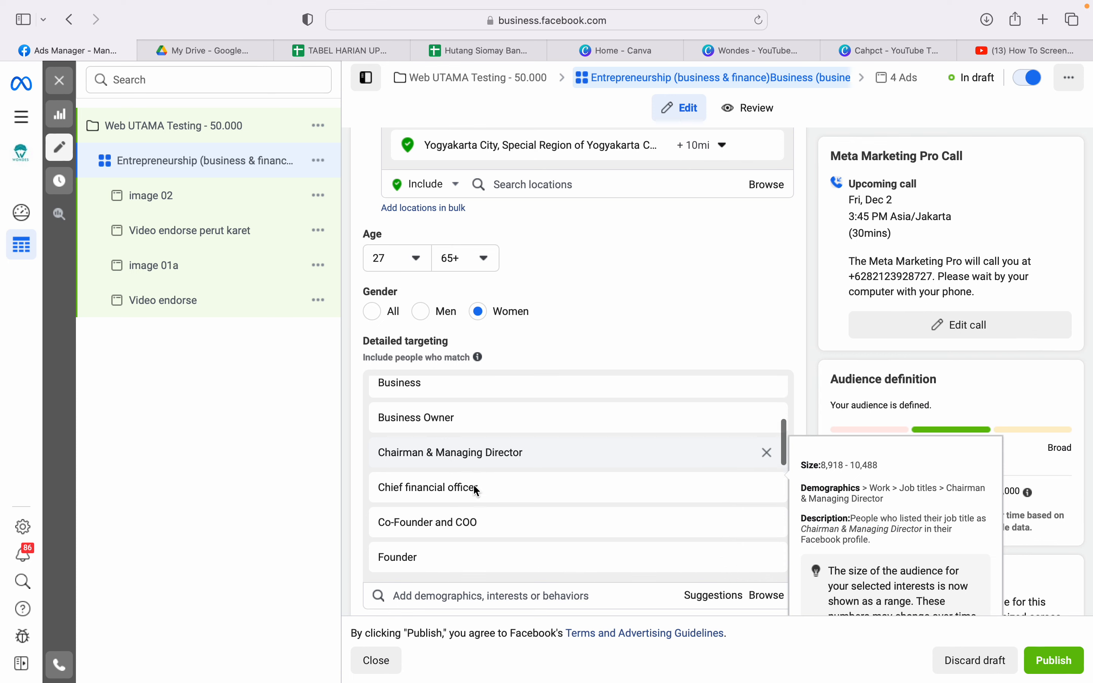
{"action": "scroll", "coordinate": [472, 483], "scroll_direction": "down", "scroll_amount": 6}
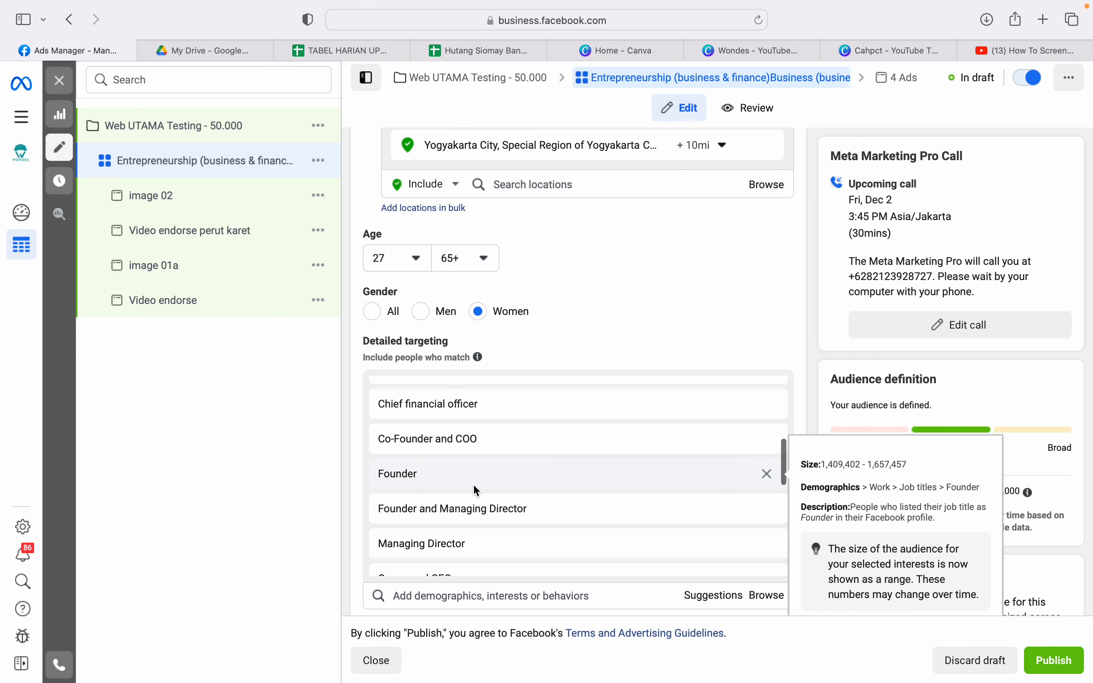
{"action": "scroll", "coordinate": [475, 486], "scroll_direction": "down", "scroll_amount": 10}
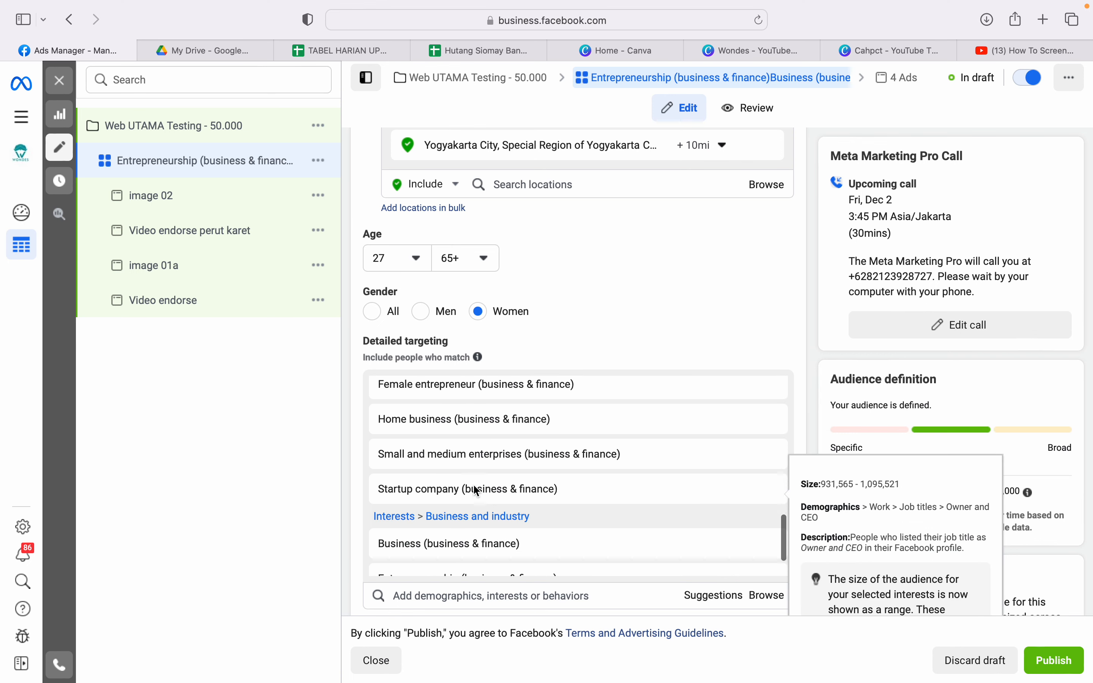
{"action": "scroll", "coordinate": [479, 477], "scroll_direction": "down", "scroll_amount": 10}
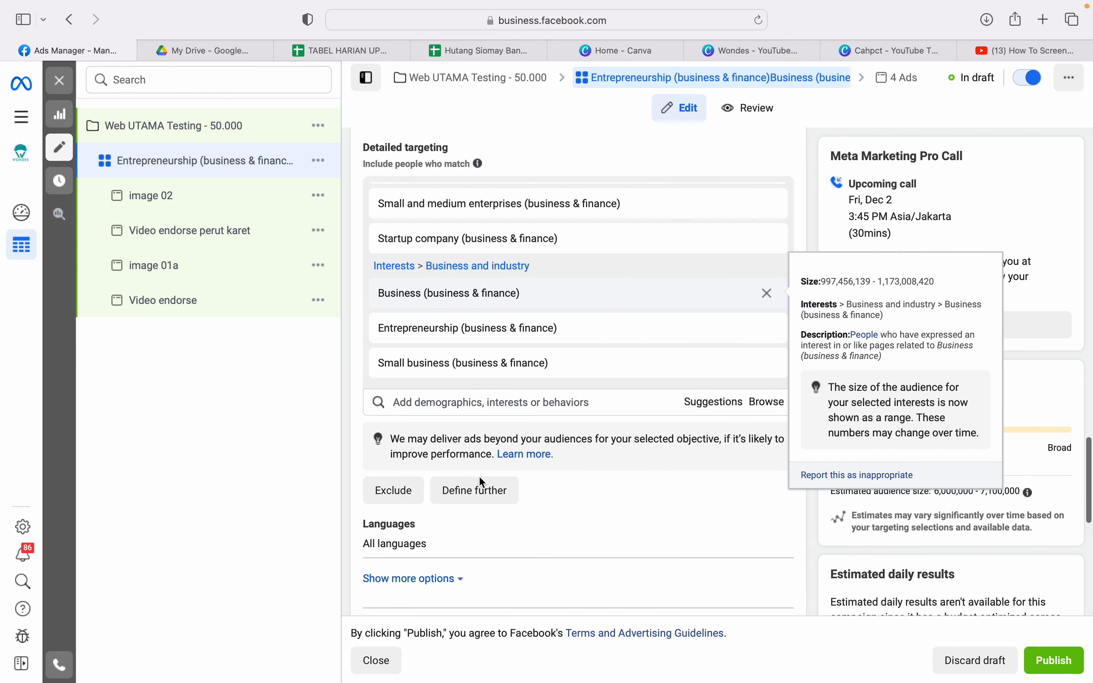
Switch the ad set to manual placements and exclude Audience network, Messenger and the Facebook Marketplace feed.
{"action": "scroll", "coordinate": [483, 483], "scroll_direction": "down", "scroll_amount": 1}
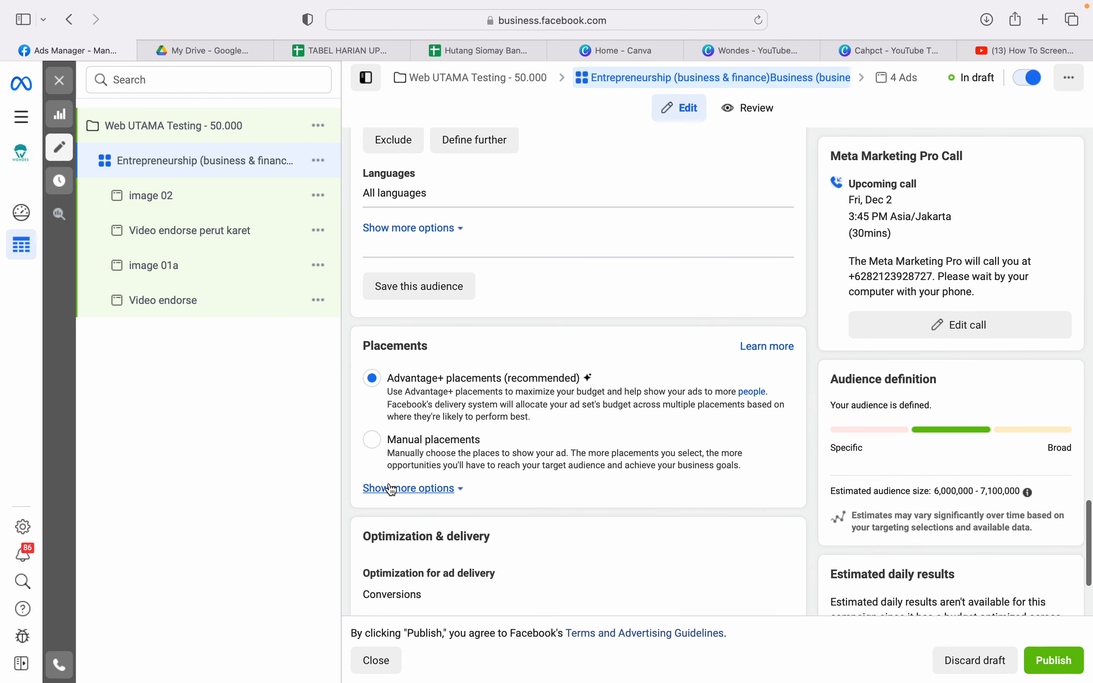
{"action": "left_click", "coordinate": [391, 440]}
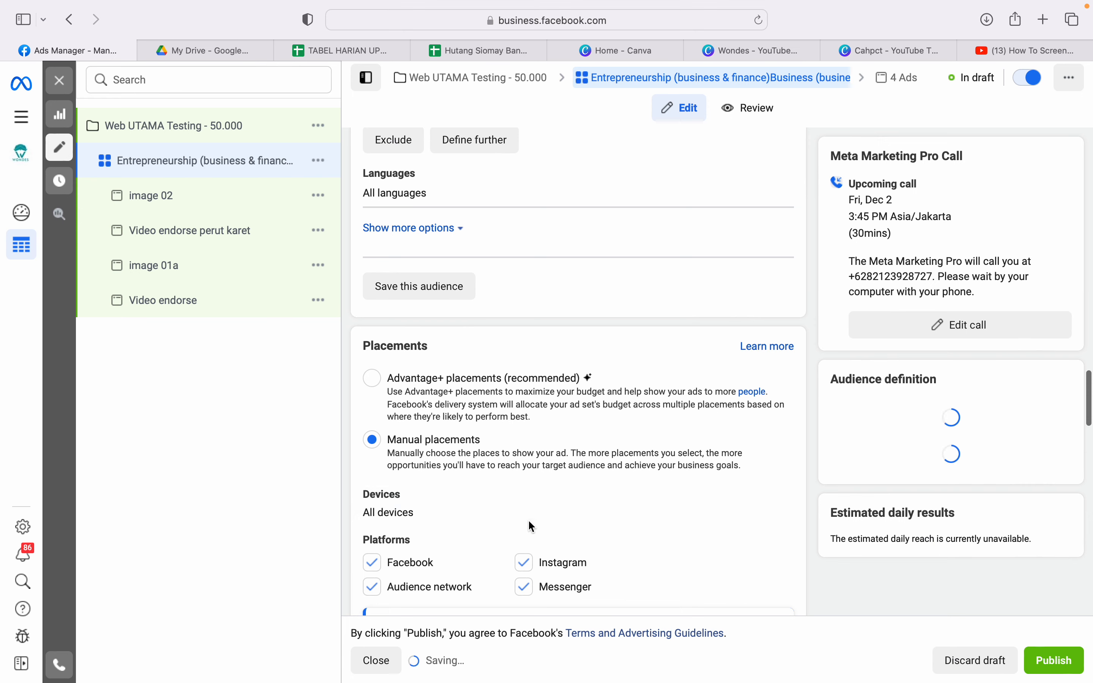
{"action": "scroll", "coordinate": [528, 520], "scroll_direction": "down", "scroll_amount": 5}
{"action": "left_click", "coordinate": [371, 391]}
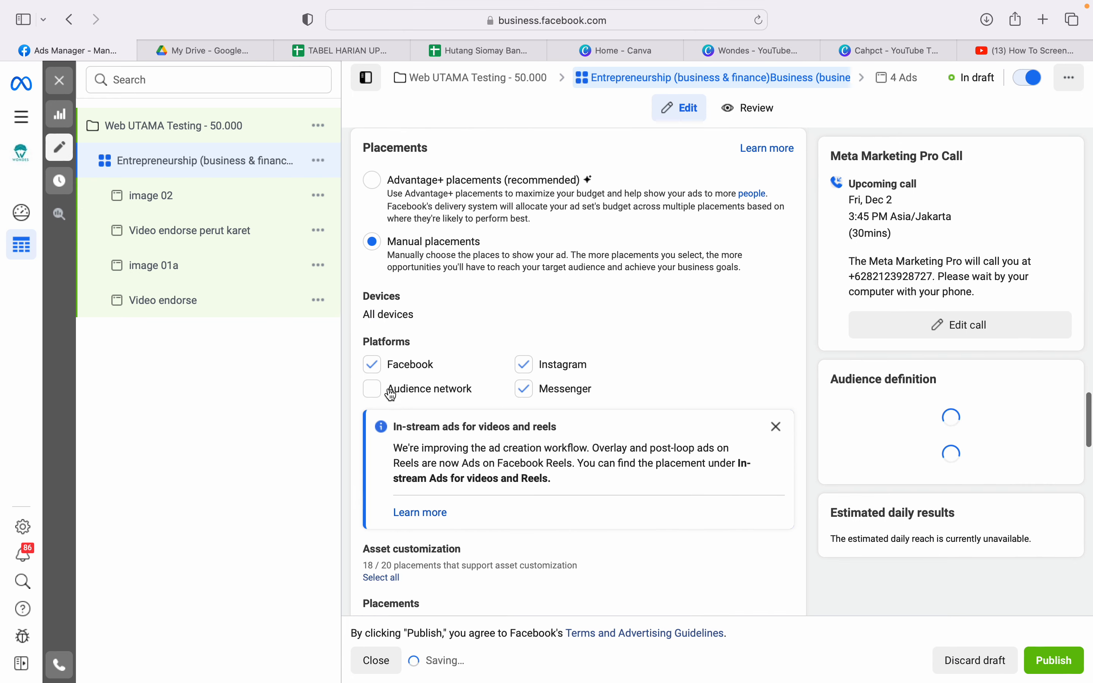
{"action": "left_click", "coordinate": [525, 390]}
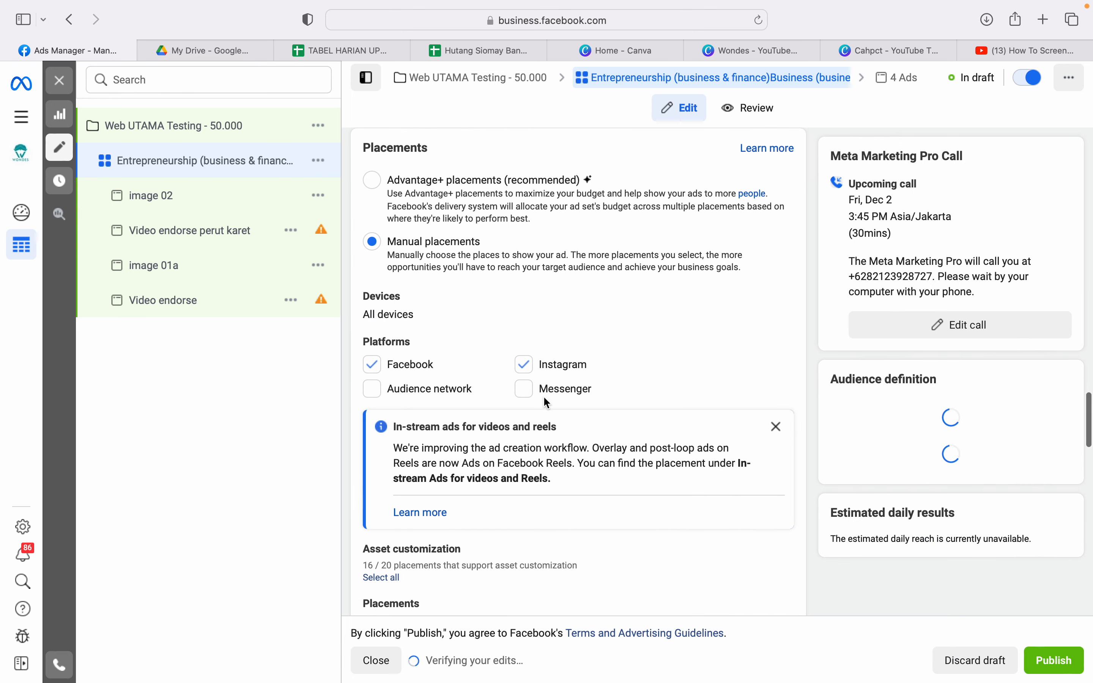
{"action": "scroll", "coordinate": [542, 395], "scroll_direction": "down", "scroll_amount": 8}
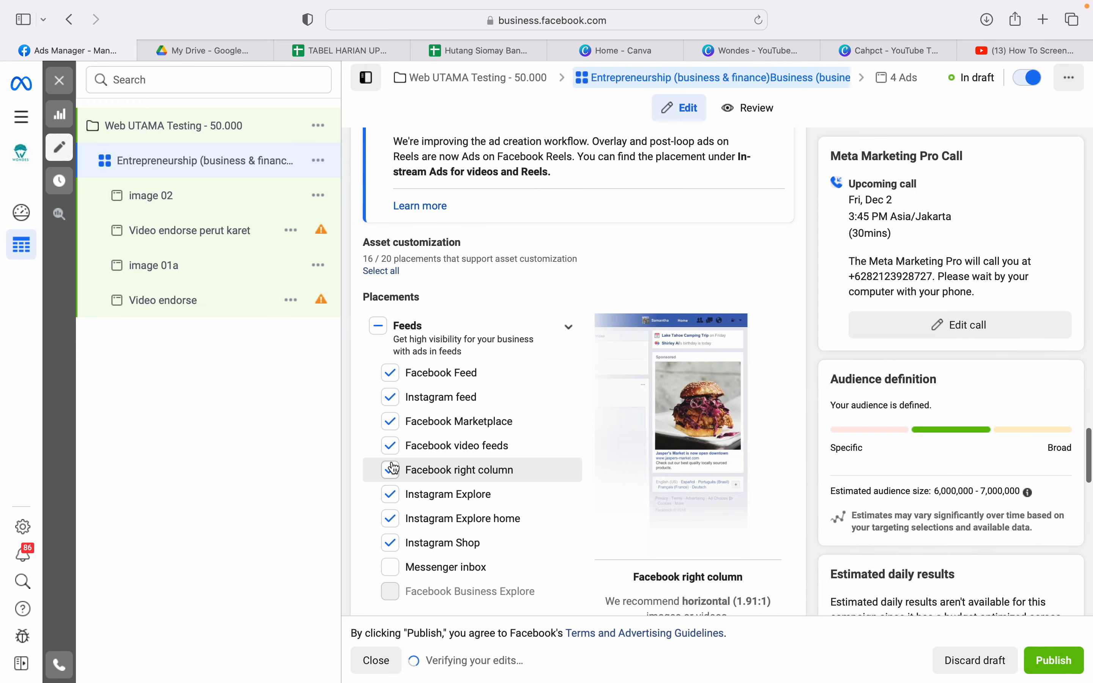
{"action": "left_click", "coordinate": [390, 421]}
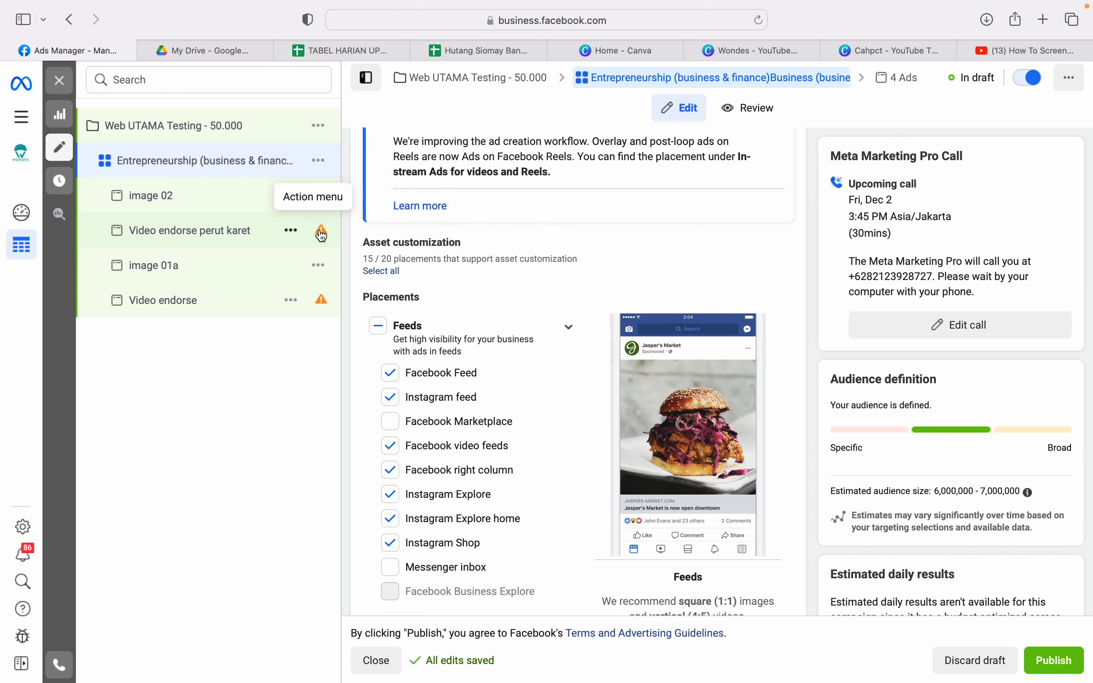
Open the ad "Video endorse perut karet" and review its identity, format, enhancements, primary text and headline.
{"action": "left_click", "coordinate": [229, 233]}
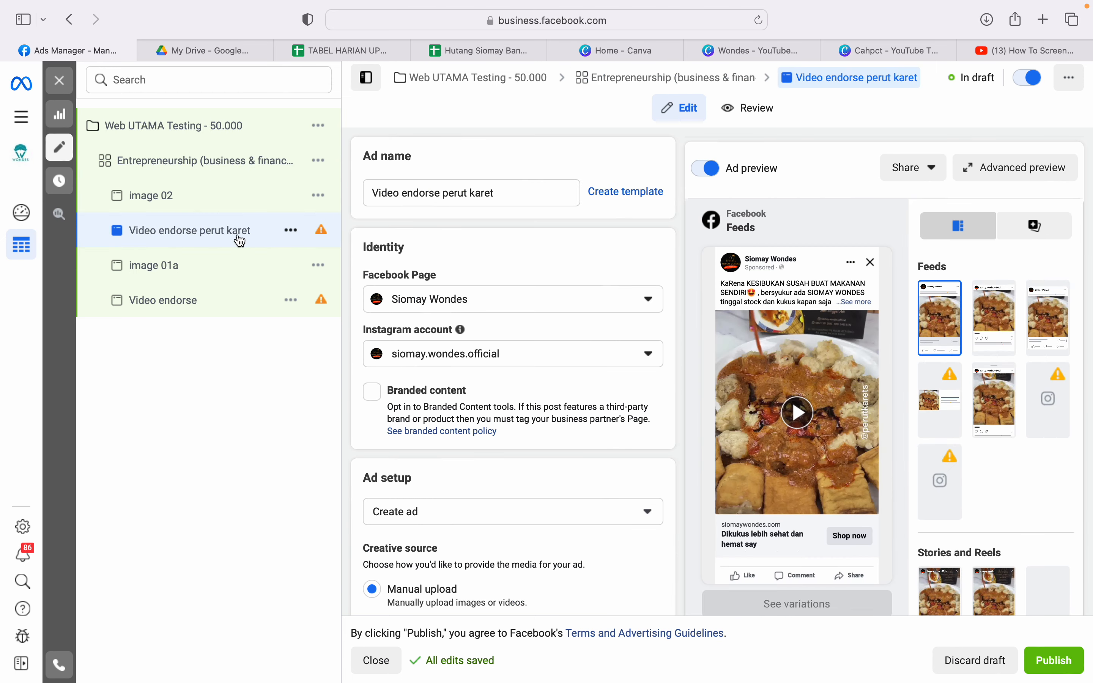
{"action": "scroll", "coordinate": [420, 318], "scroll_direction": "down", "scroll_amount": 15}
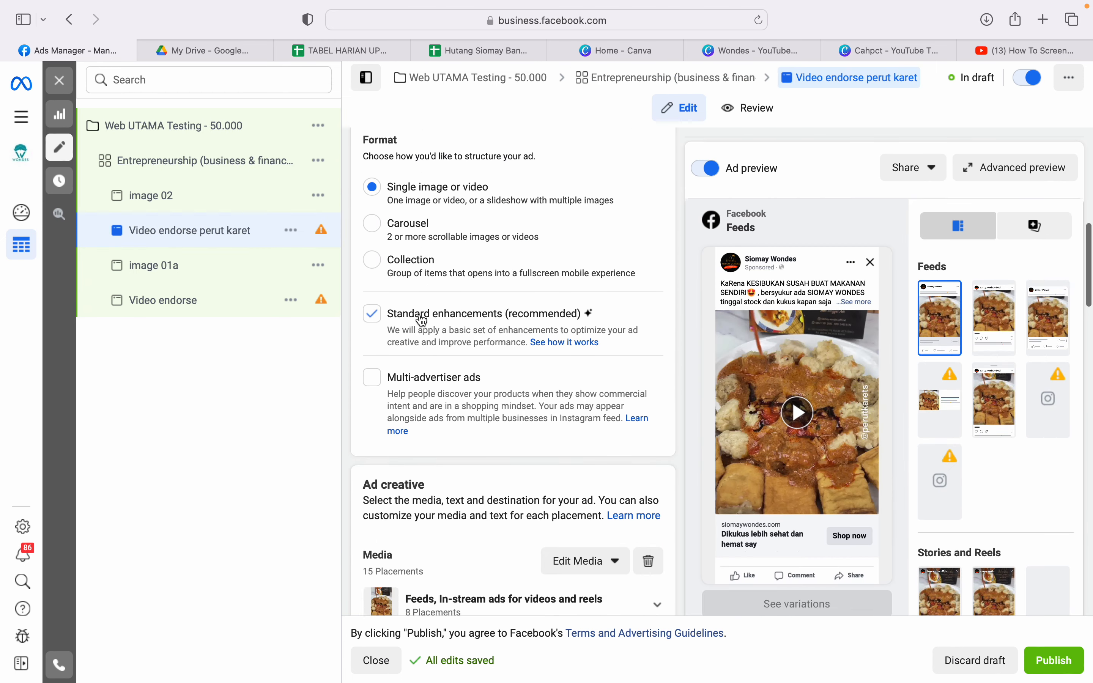
{"action": "scroll", "coordinate": [422, 321], "scroll_direction": "down", "scroll_amount": 10}
{"action": "scroll", "coordinate": [421, 316], "scroll_direction": "up", "scroll_amount": 11}
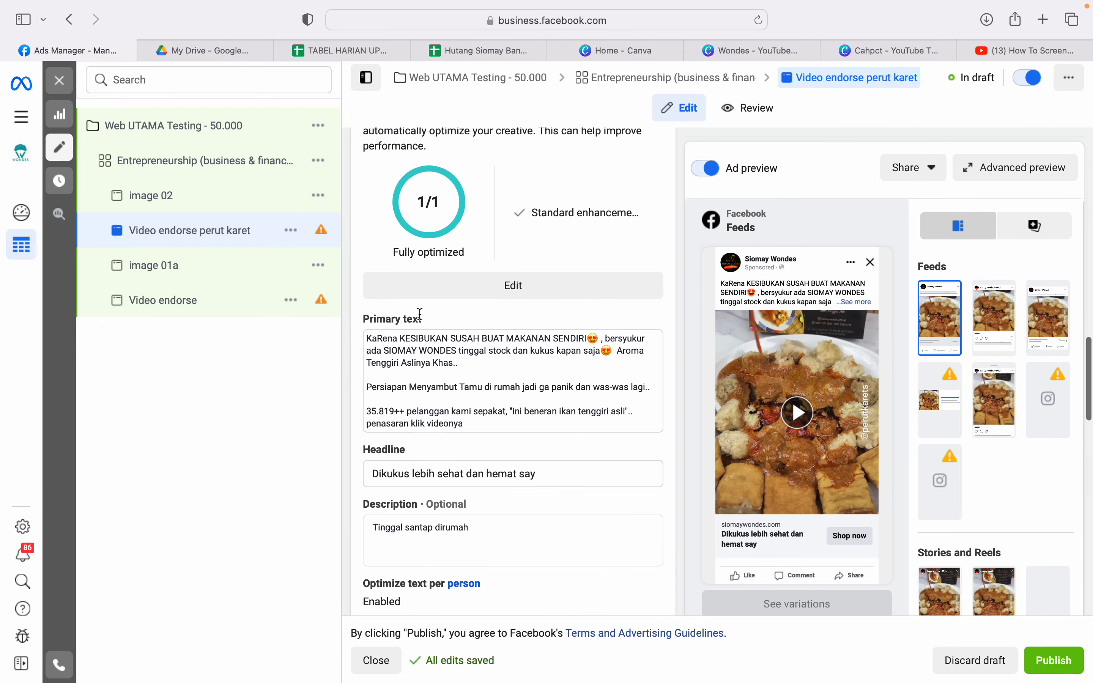
{"action": "scroll", "coordinate": [420, 316], "scroll_direction": "up", "scroll_amount": 10}
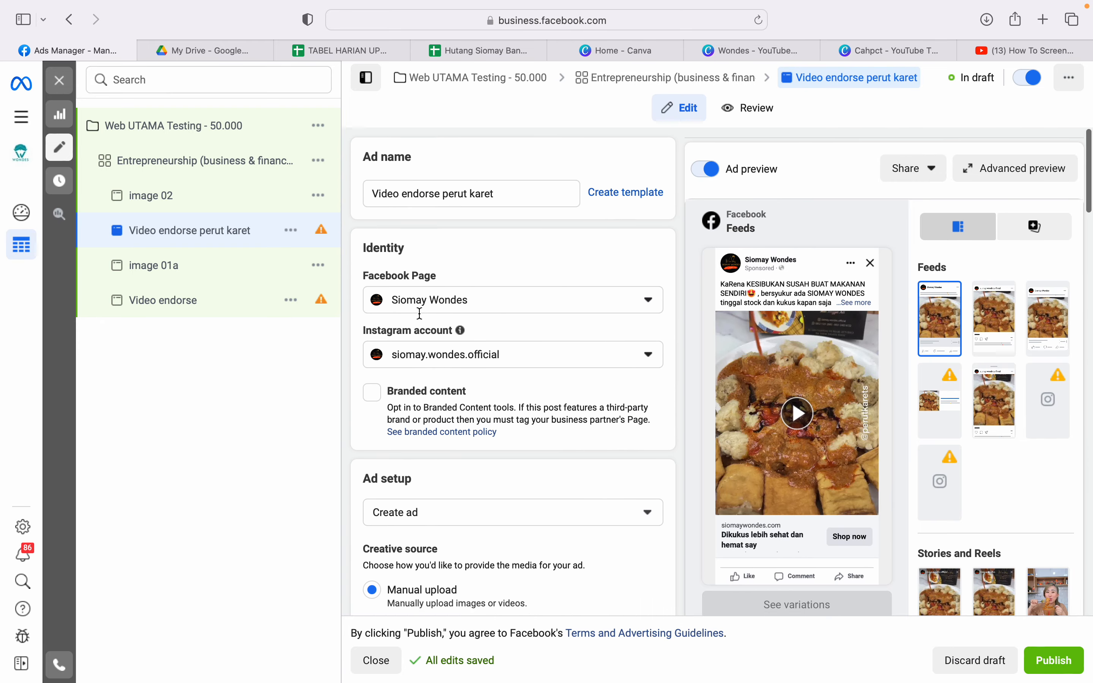
Crop the video of the ad "Video endorse perut karet" to the recommended 1:1 ratio and save the media edit.
{"action": "scroll", "coordinate": [453, 352], "scroll_direction": "down", "scroll_amount": 12}
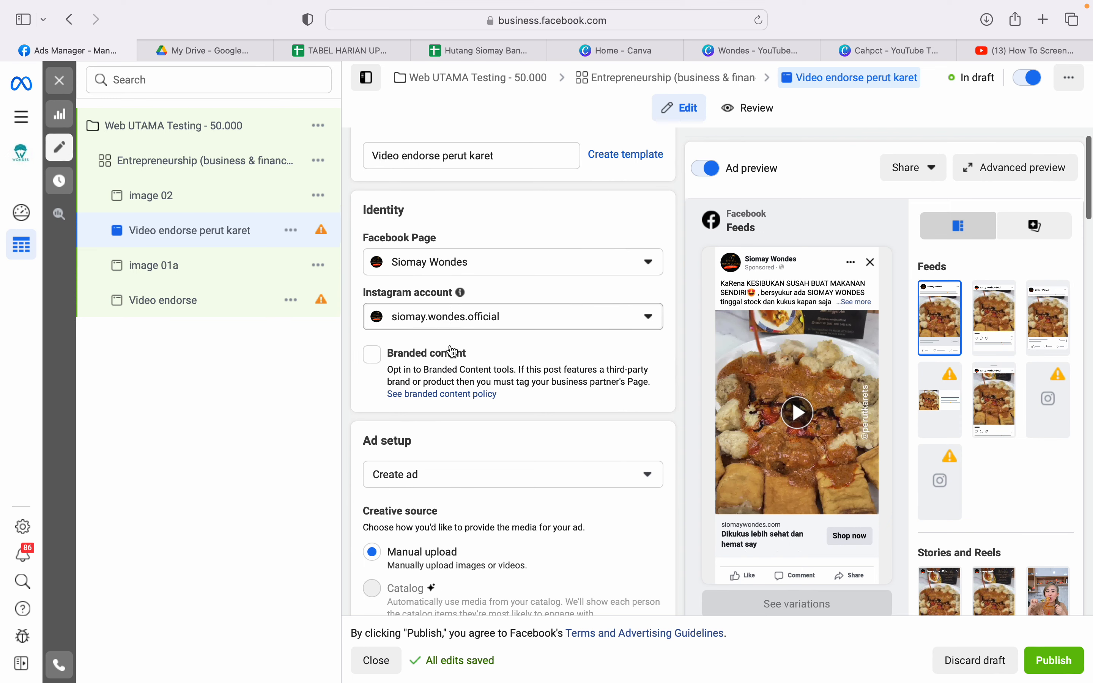
{"action": "scroll", "coordinate": [453, 352], "scroll_direction": "down", "scroll_amount": 8}
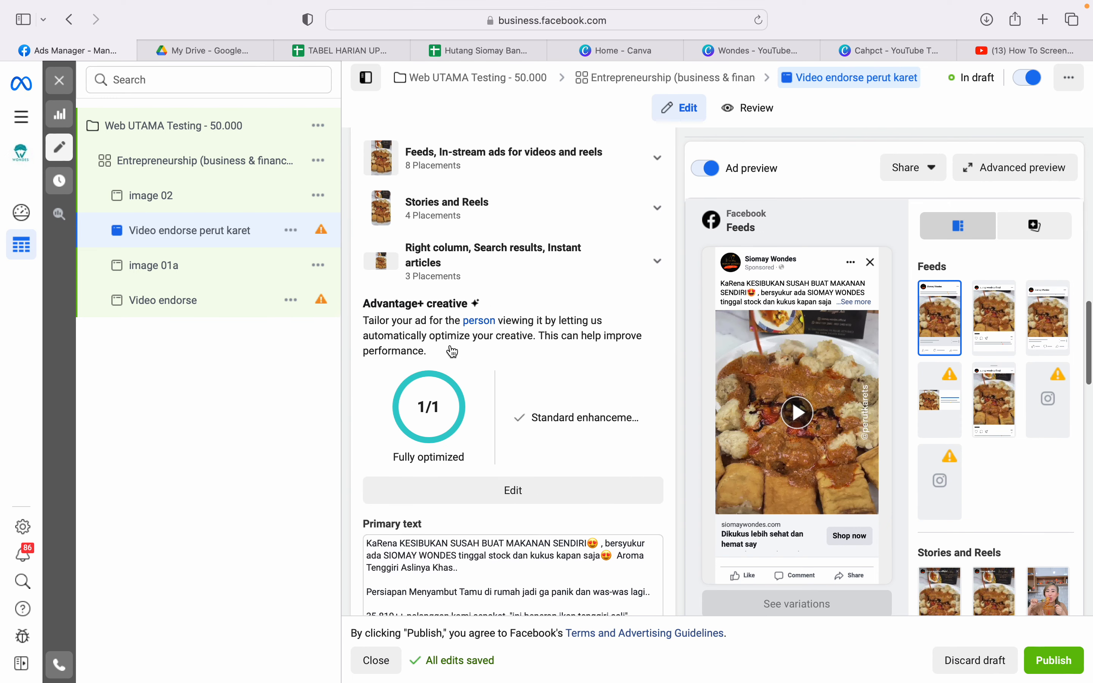
{"action": "left_click", "coordinate": [580, 196]}
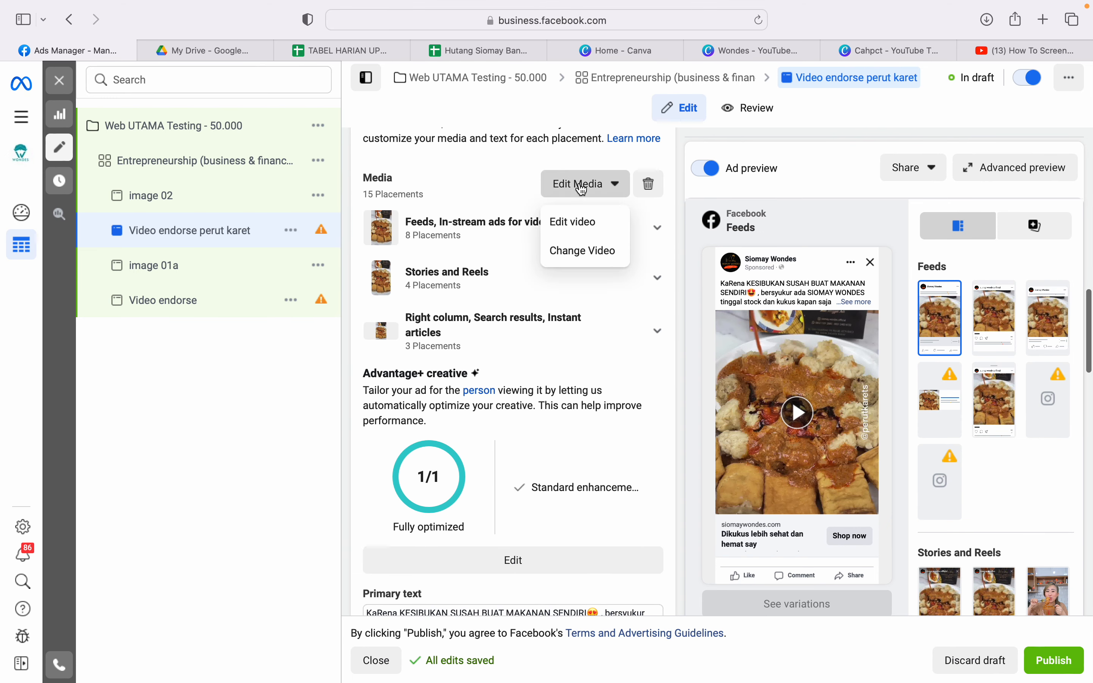
{"action": "left_click", "coordinate": [571, 223]}
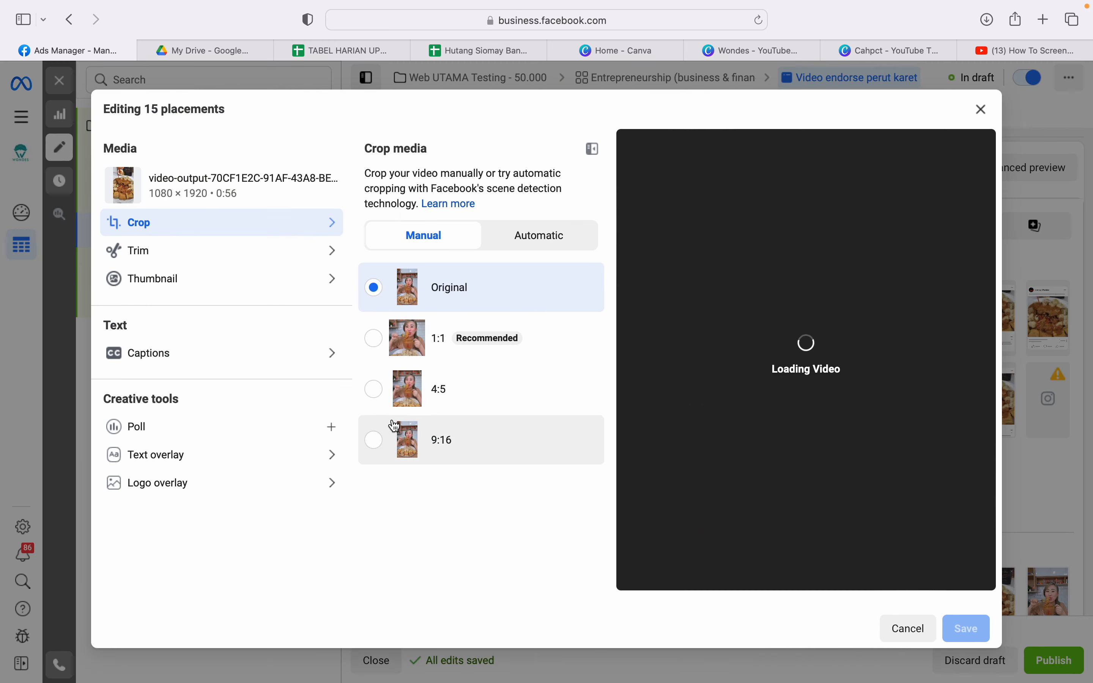
{"action": "left_click", "coordinate": [374, 355]}
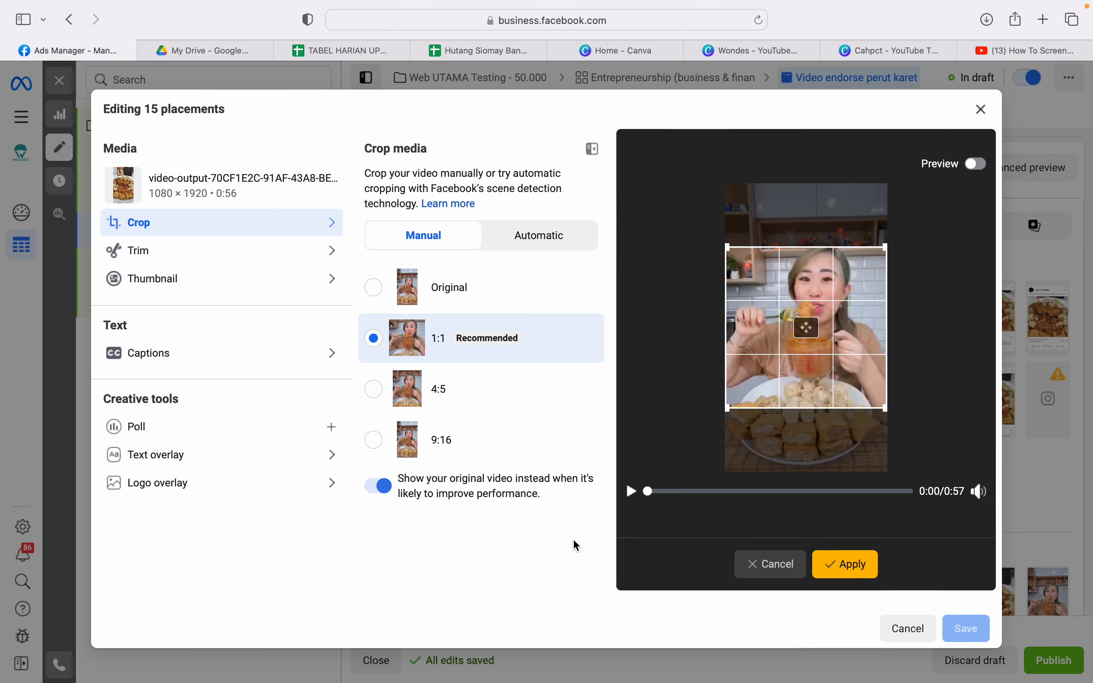
{"action": "left_click", "coordinate": [842, 564]}
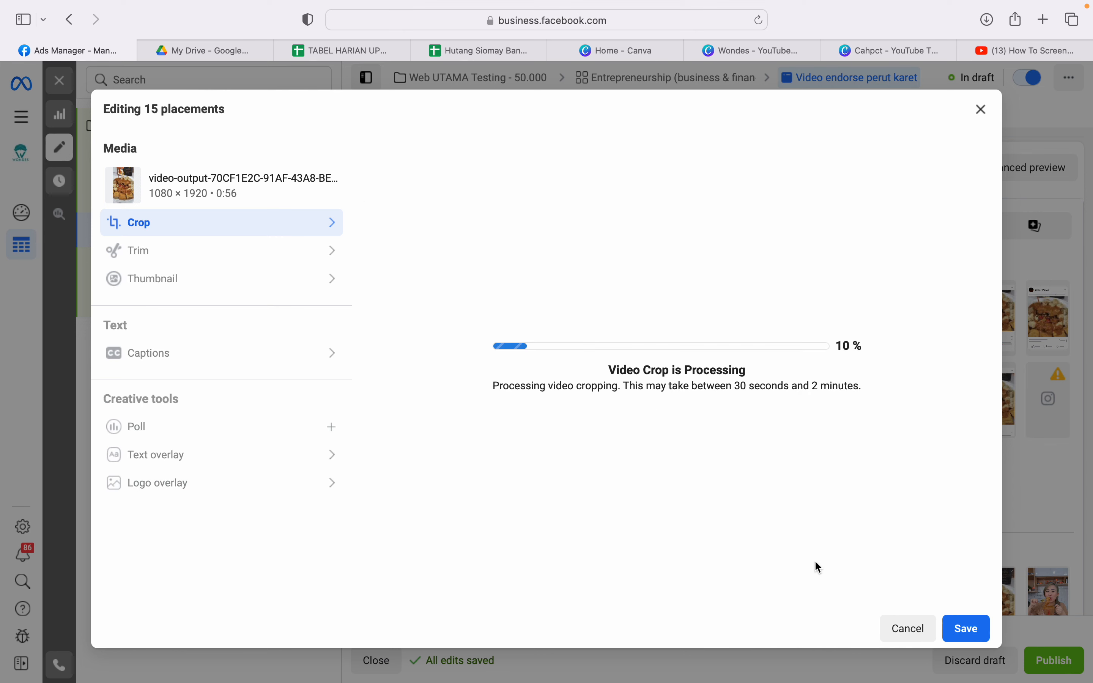
{"action": "left_click", "coordinate": [967, 628]}
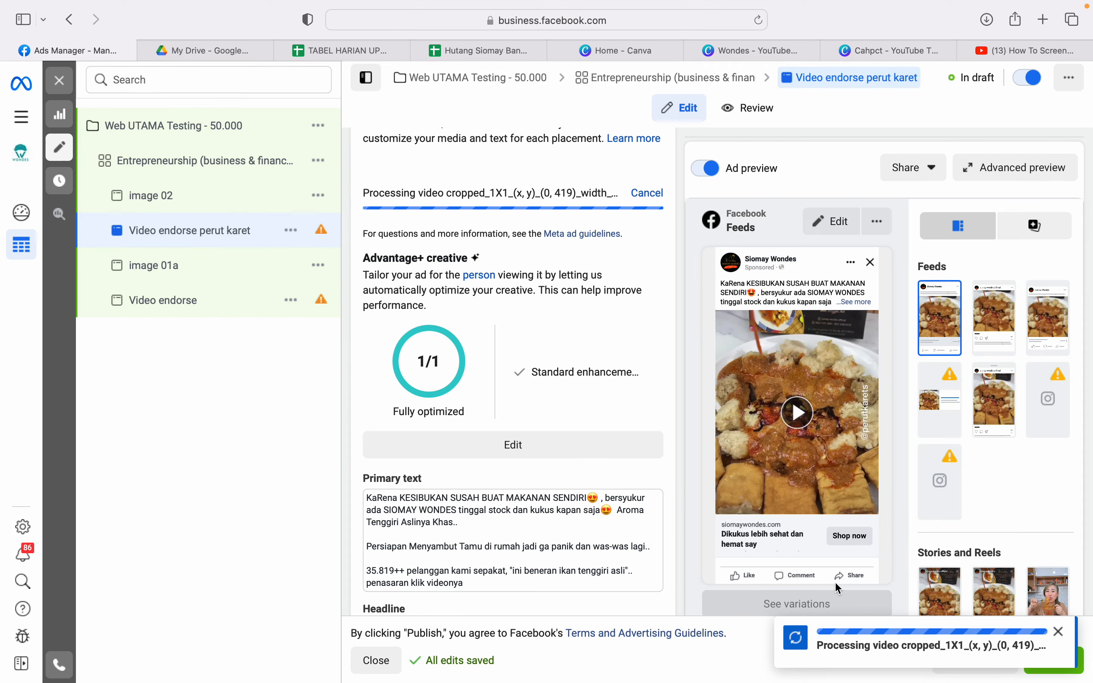
Check the ad "Video endorse", its parent ad set and the recommendation flagged on the ad.
{"action": "left_click", "coordinate": [320, 301]}
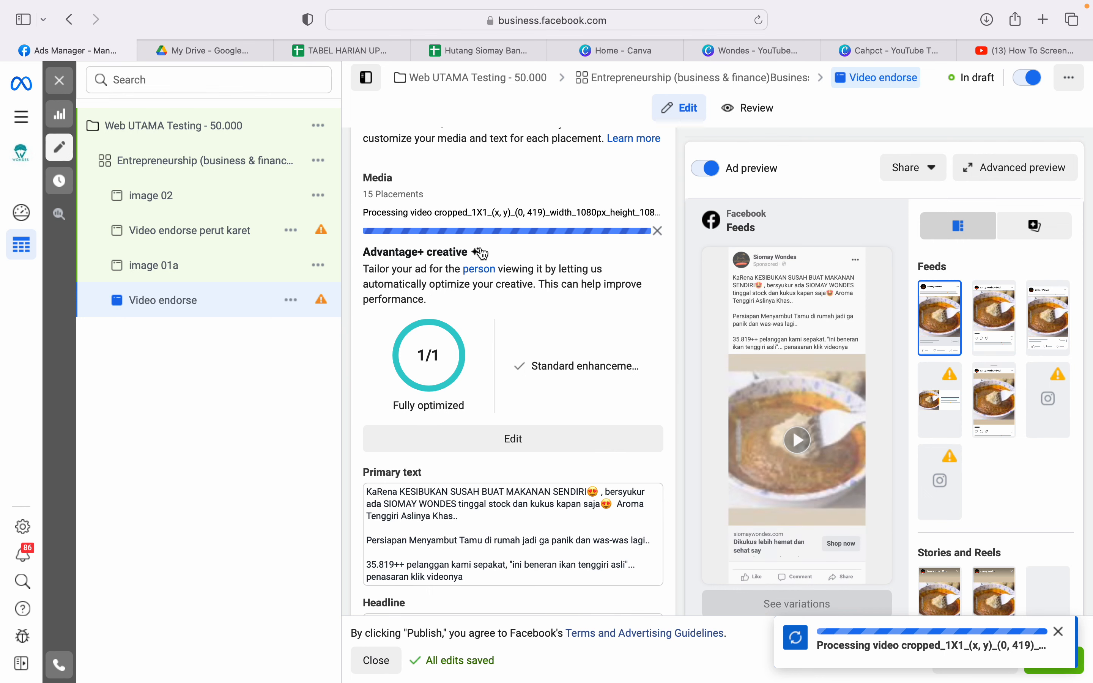
{"action": "mouse_move", "coordinate": [482, 254]}
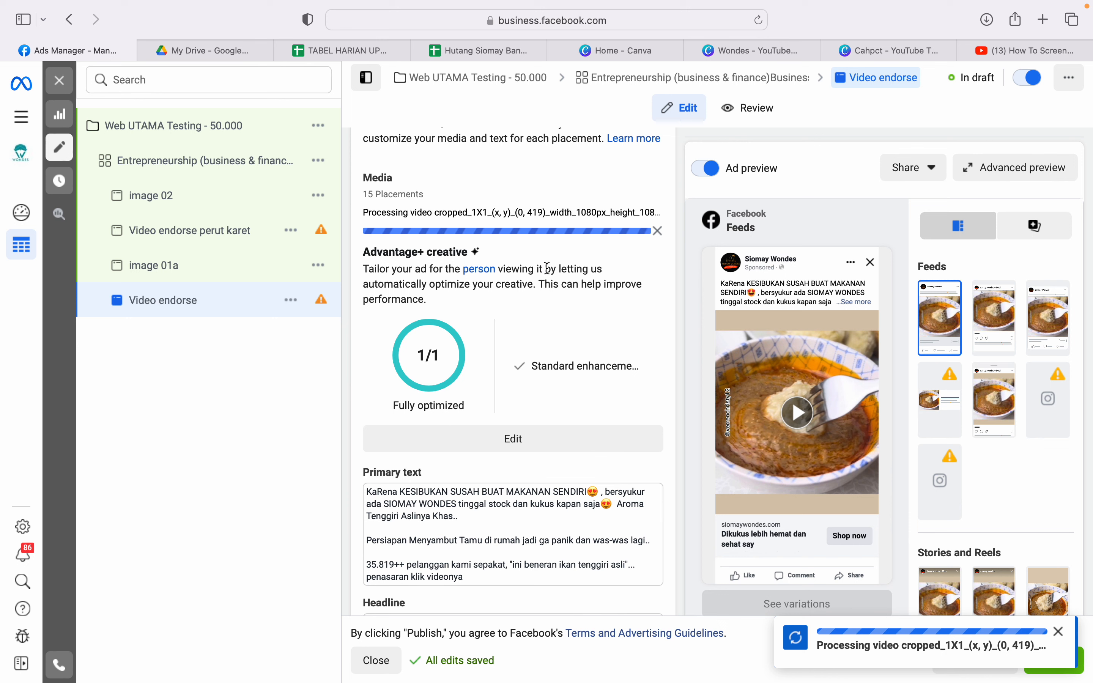
{"action": "left_click", "coordinate": [239, 174]}
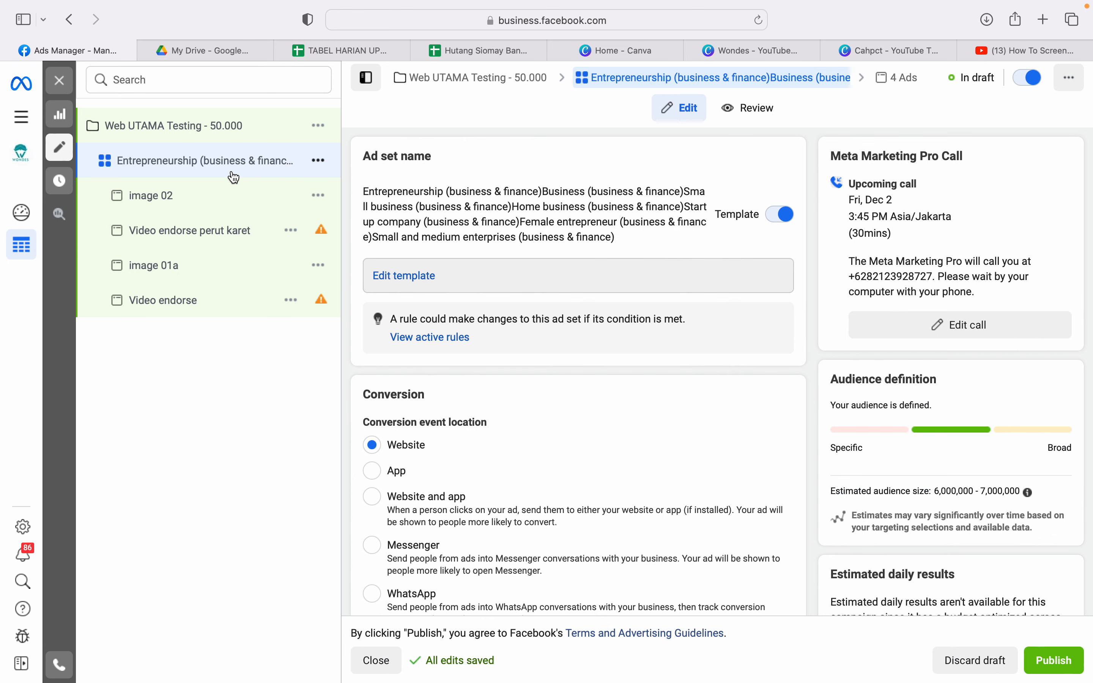
{"action": "mouse_move", "coordinate": [326, 298]}
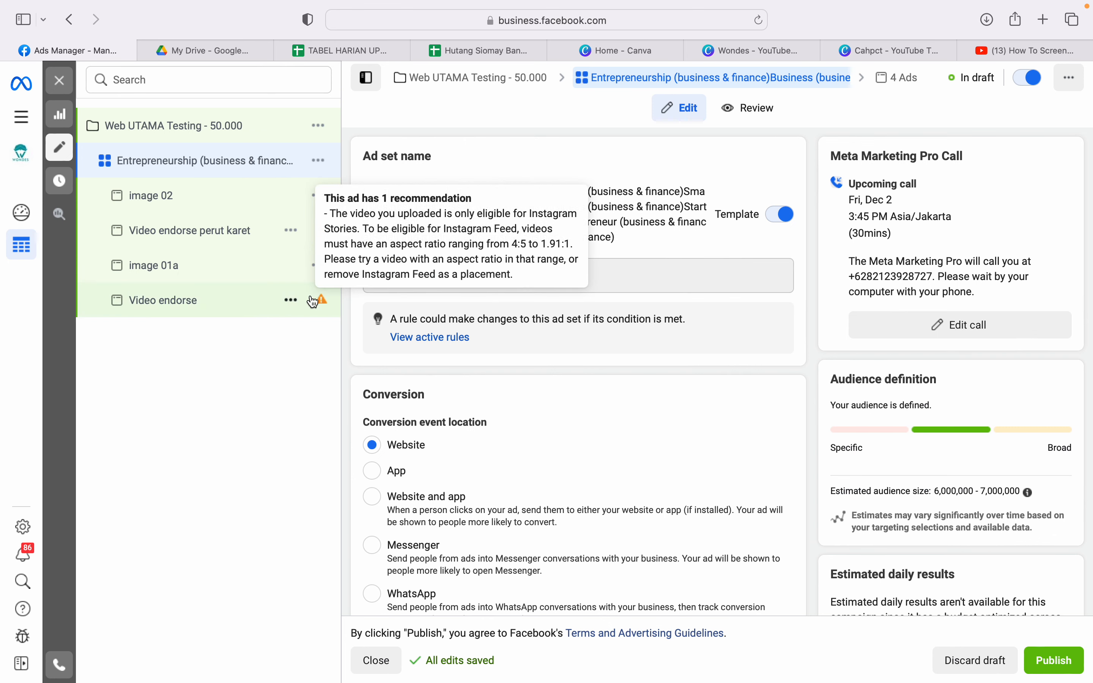
Crop the video of the ad "Video endorse" manually to 1:1 and apply the crop.
{"action": "left_click", "coordinate": [320, 303]}
{"action": "scroll", "coordinate": [427, 420], "scroll_direction": "down", "scroll_amount": 10}
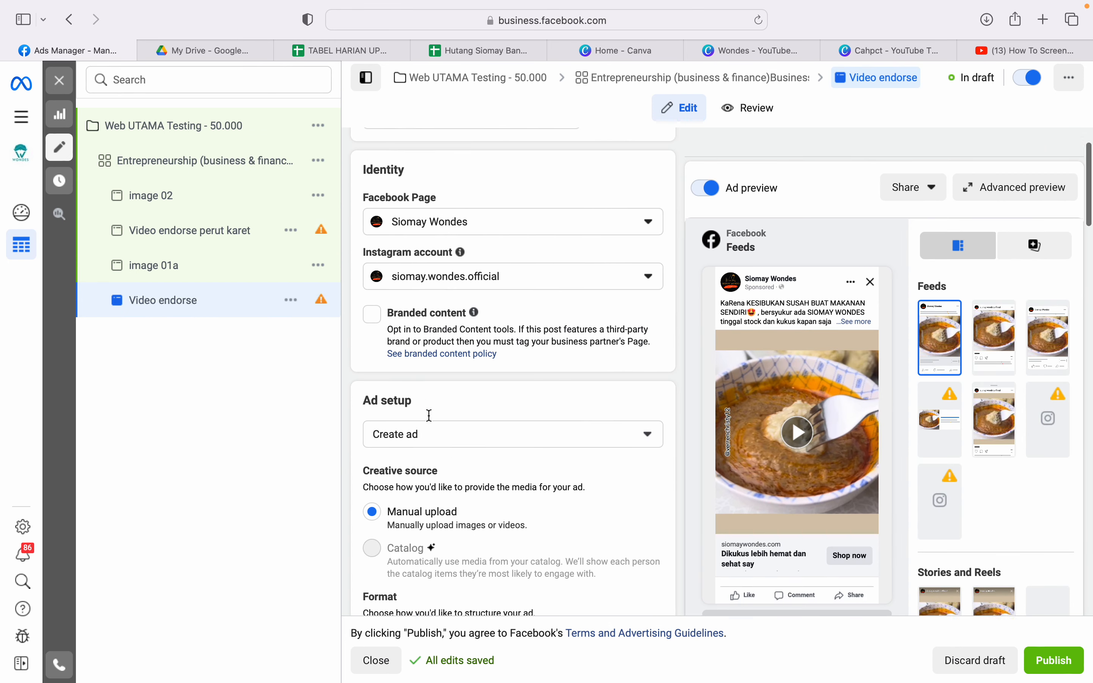
{"action": "scroll", "coordinate": [432, 422], "scroll_direction": "down", "scroll_amount": 10}
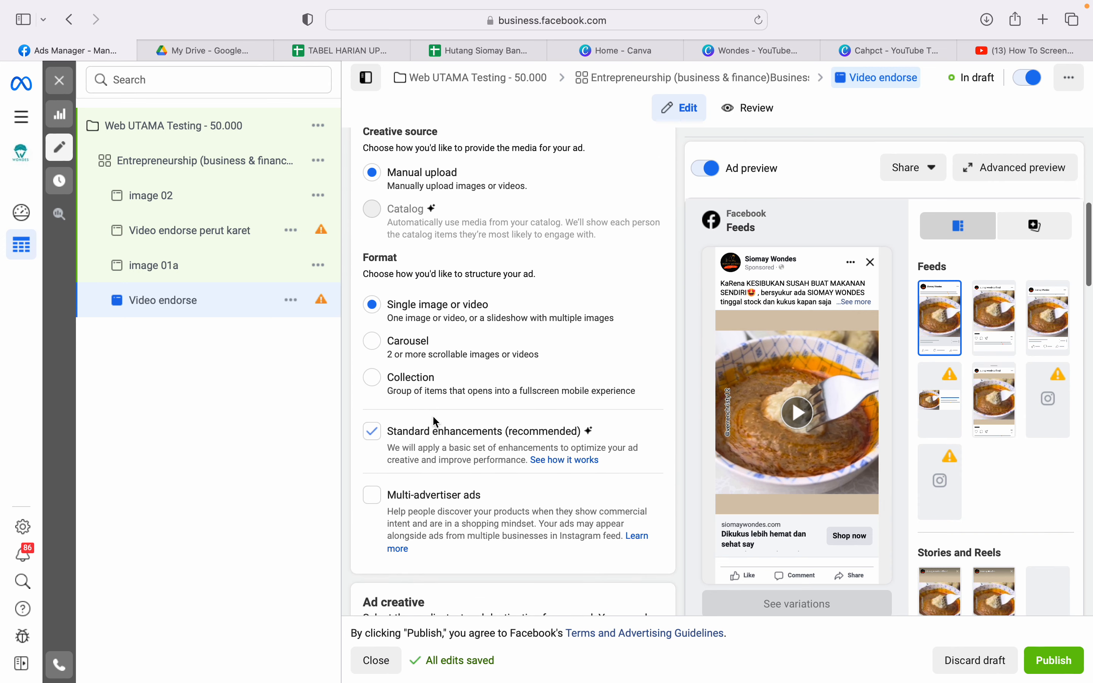
{"action": "scroll", "coordinate": [497, 384], "scroll_direction": "up", "scroll_amount": 3}
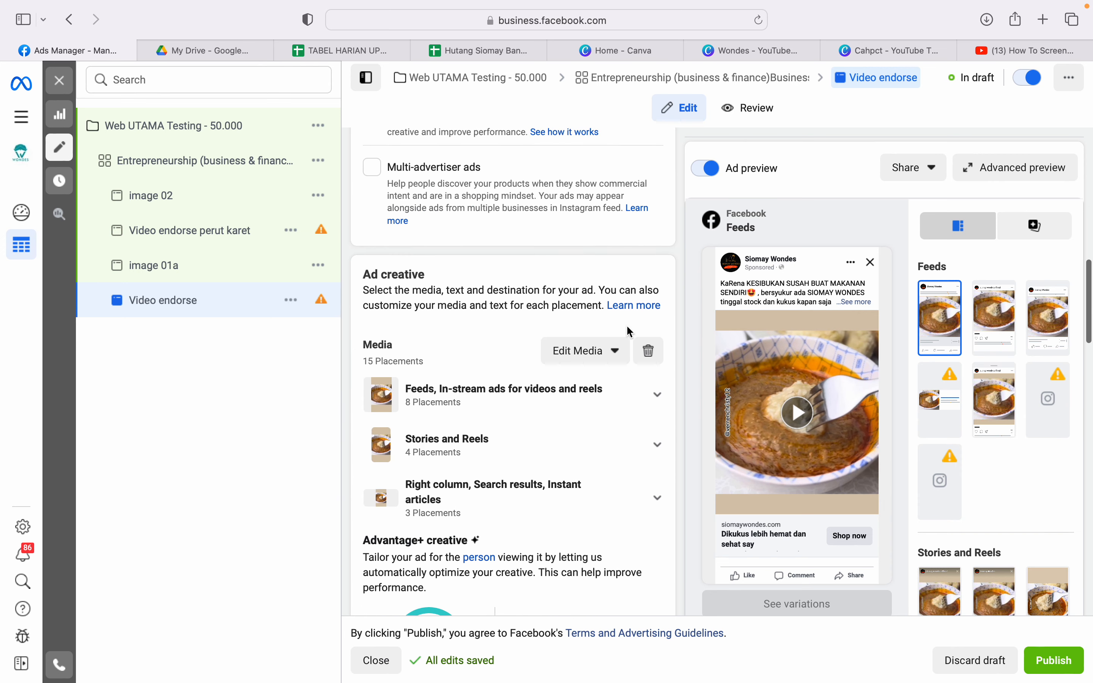
{"action": "left_click", "coordinate": [611, 348]}
{"action": "scroll", "coordinate": [596, 375], "scroll_direction": "up", "scroll_amount": 2}
{"action": "left_click", "coordinate": [591, 395]}
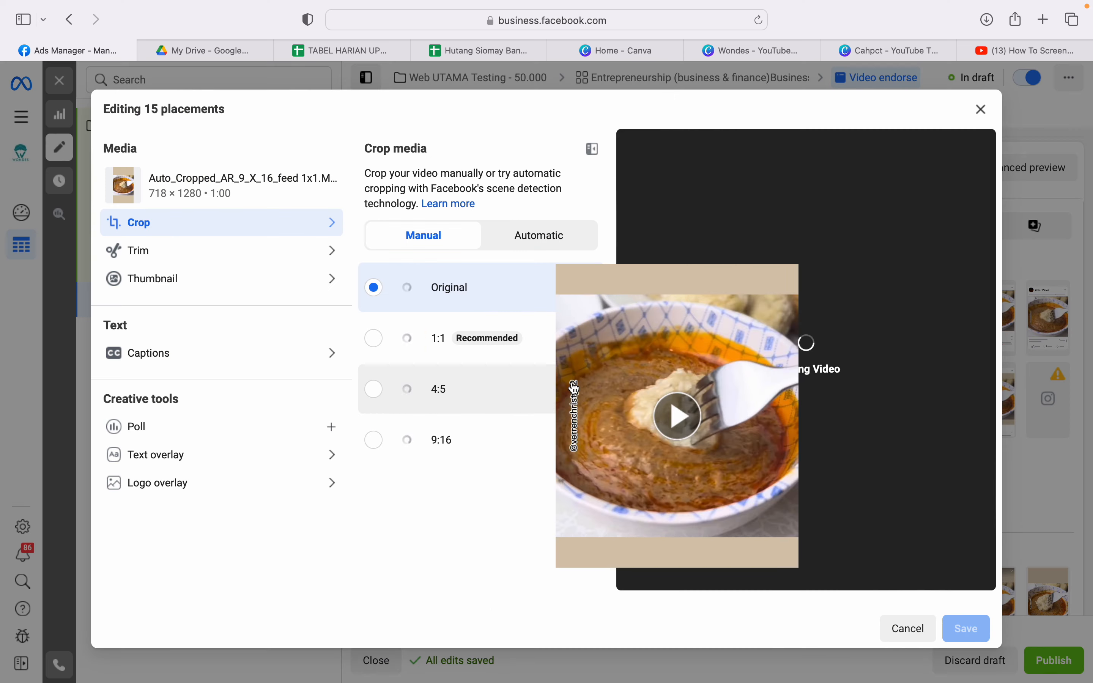
{"action": "left_click", "coordinate": [375, 344]}
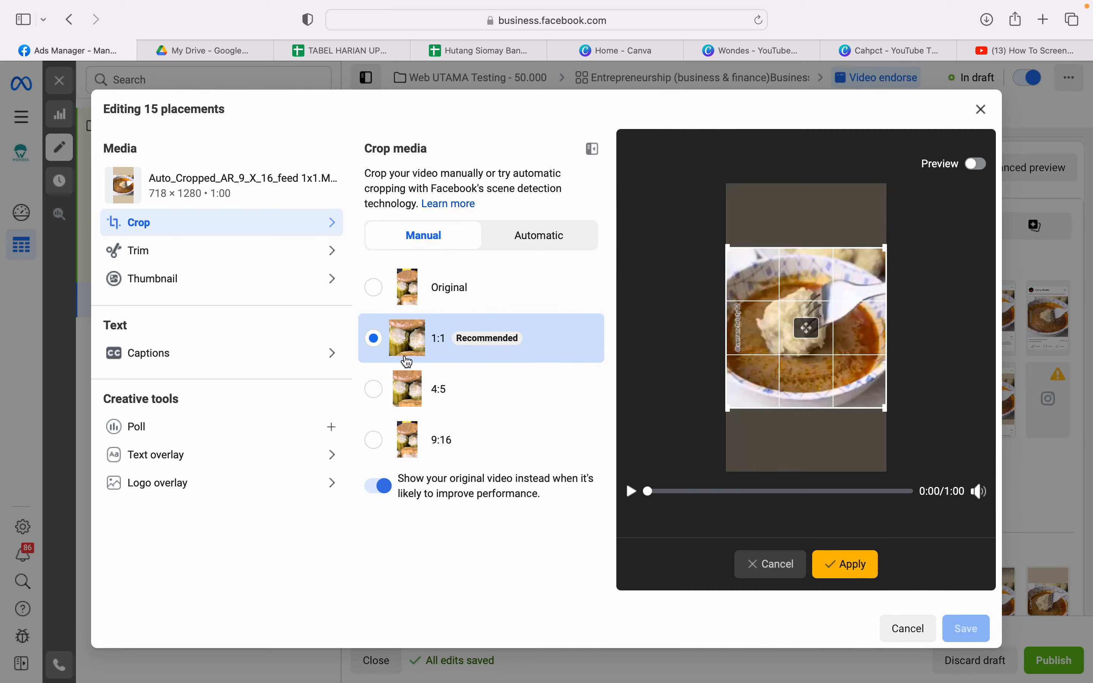
{"action": "left_click", "coordinate": [848, 565]}
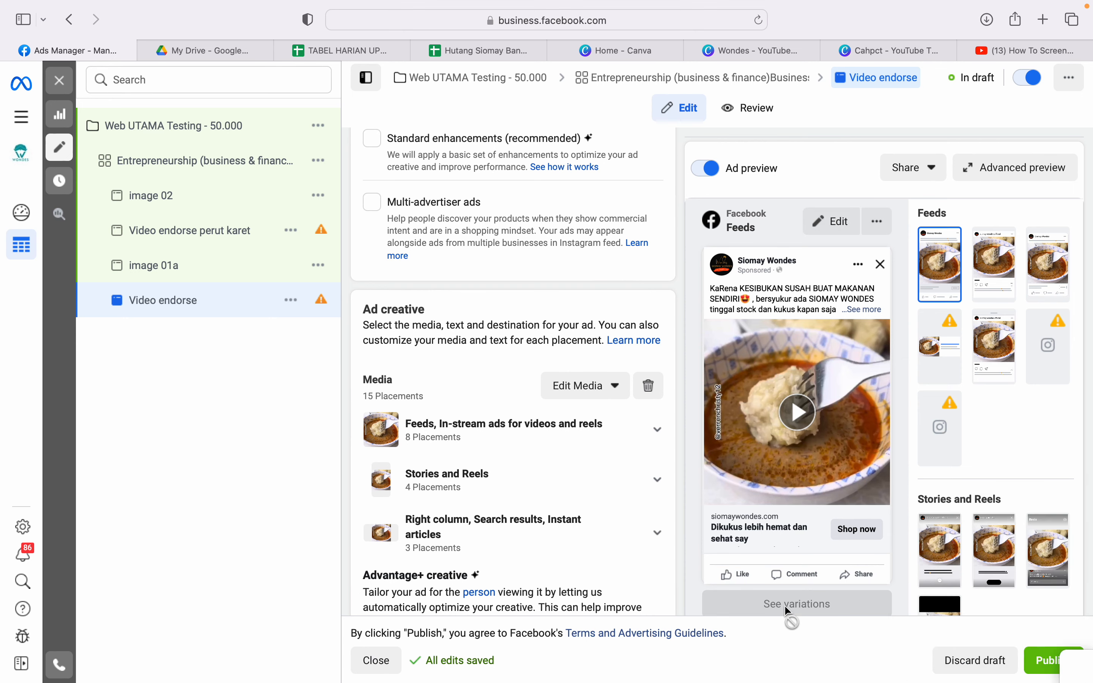
Publish the ad "Video endorse" with its campaign and ad set, and also publish the ad "Video endorse perut karet".
{"action": "left_click", "coordinate": [1053, 663]}
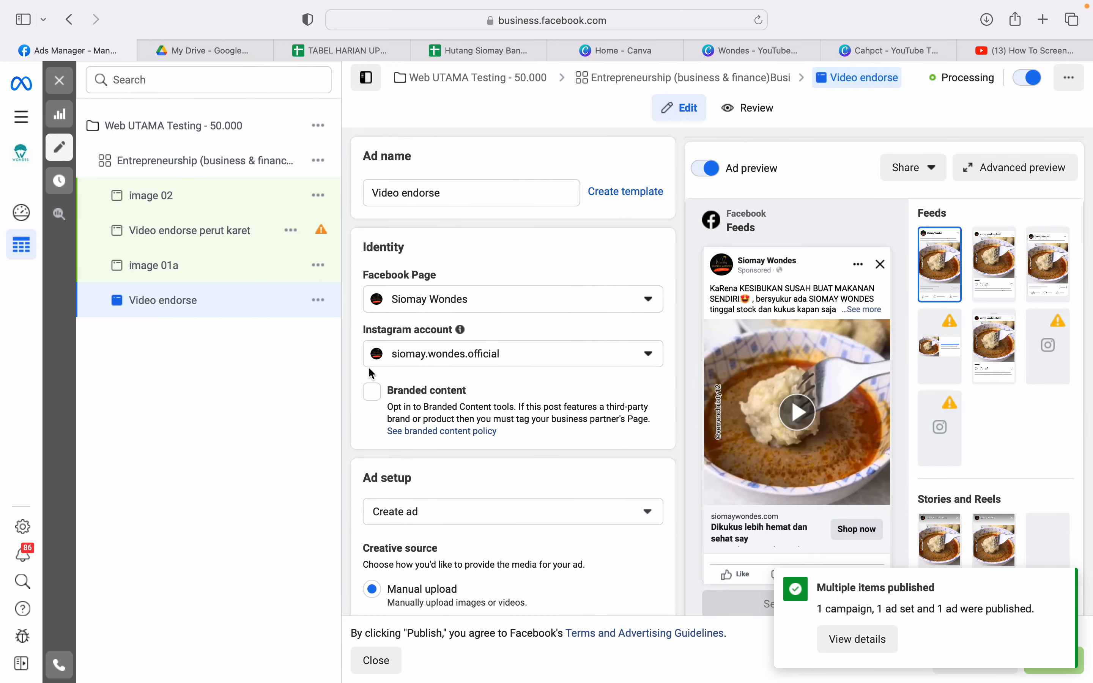
{"action": "left_click", "coordinate": [201, 237]}
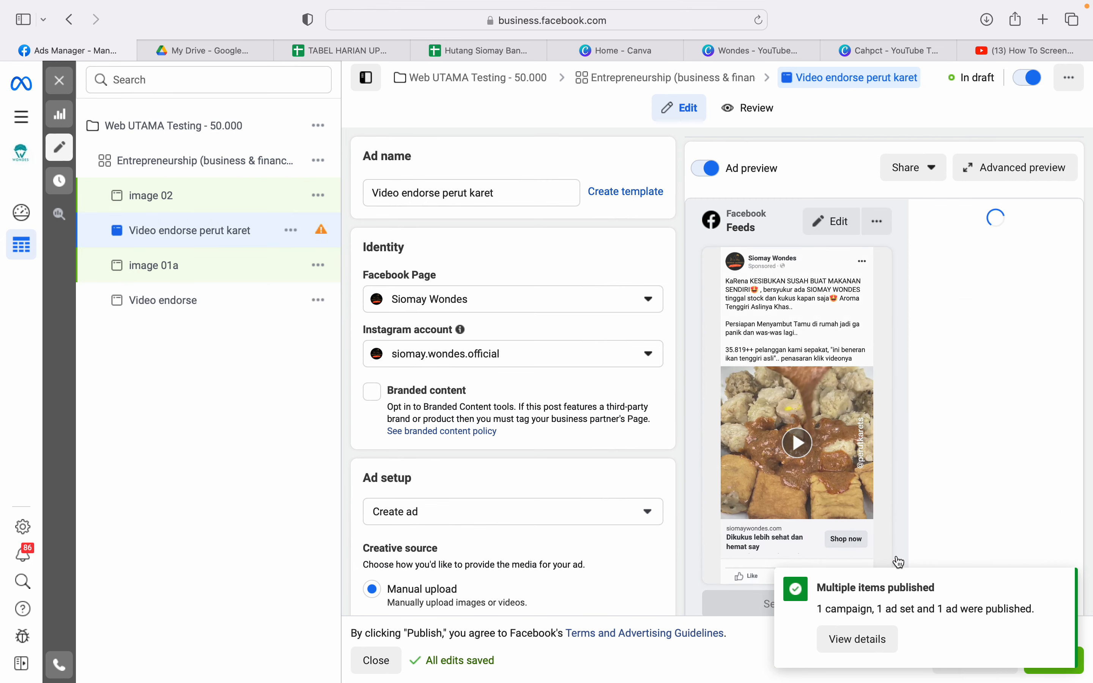
{"action": "left_click", "coordinate": [1058, 583]}
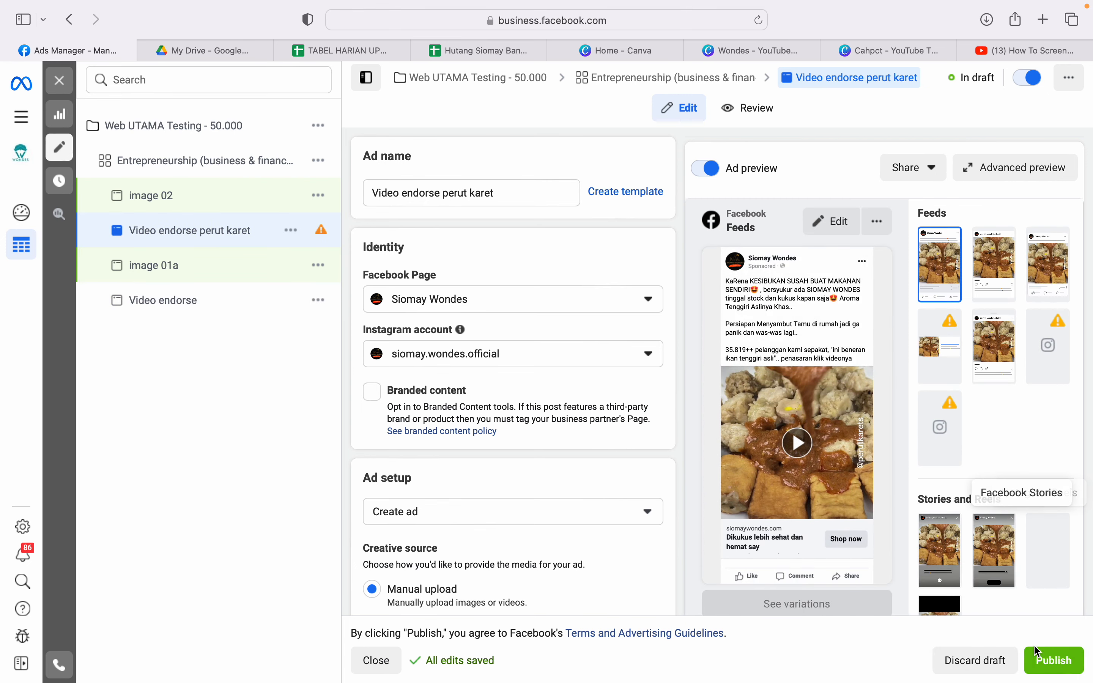
{"action": "left_click", "coordinate": [1061, 661]}
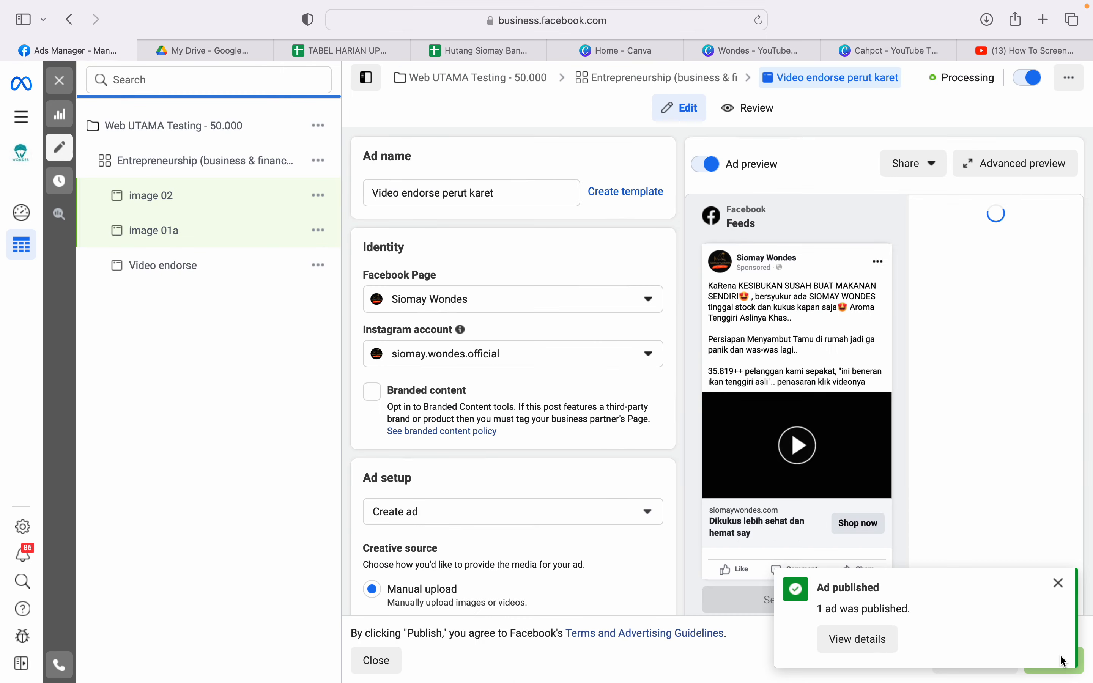
{"action": "left_click", "coordinate": [1058, 583]}
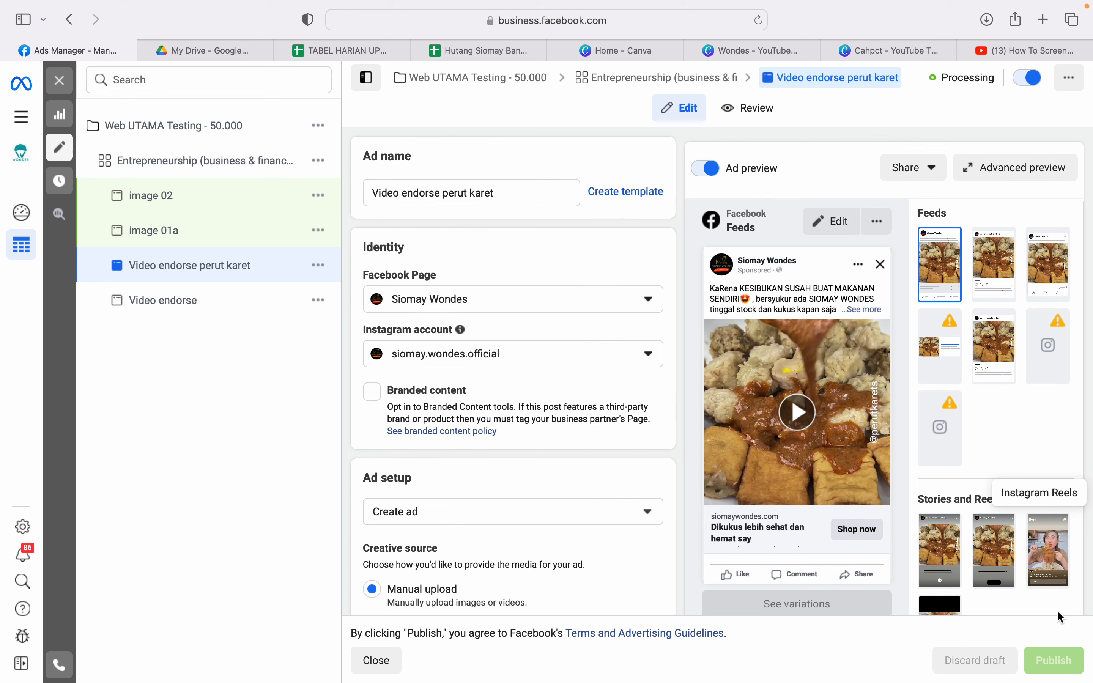
Leave the ad editor and publish the two remaining draft ads, "image 02" and "image 01a".
{"action": "left_click", "coordinate": [66, 90]}
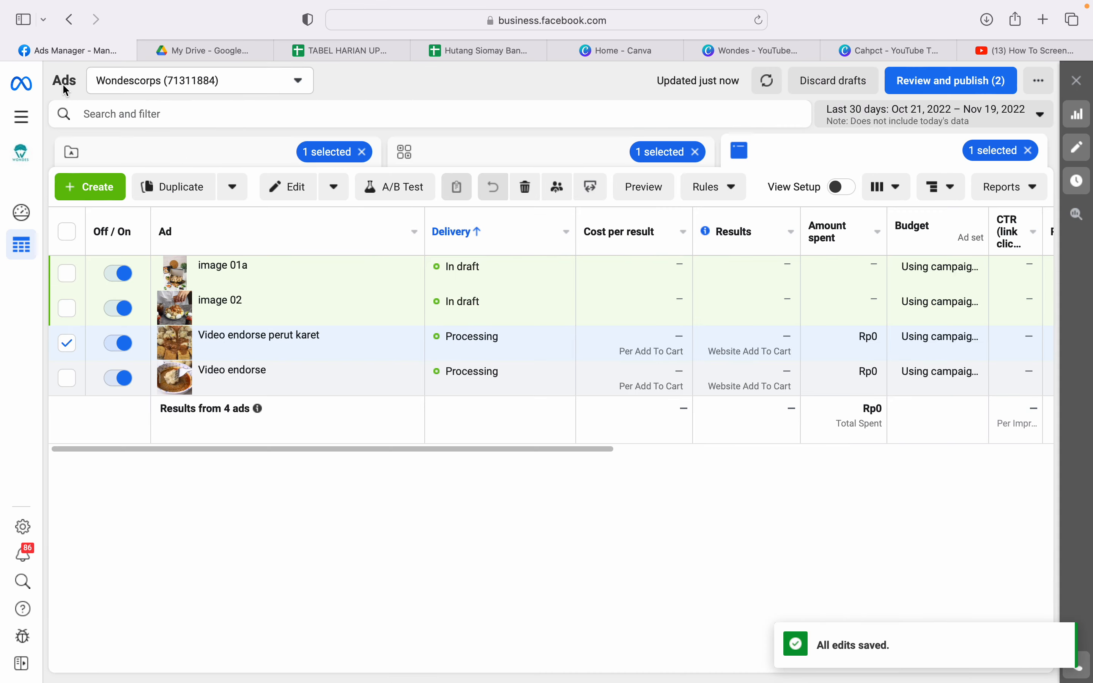
{"action": "left_click", "coordinate": [929, 84]}
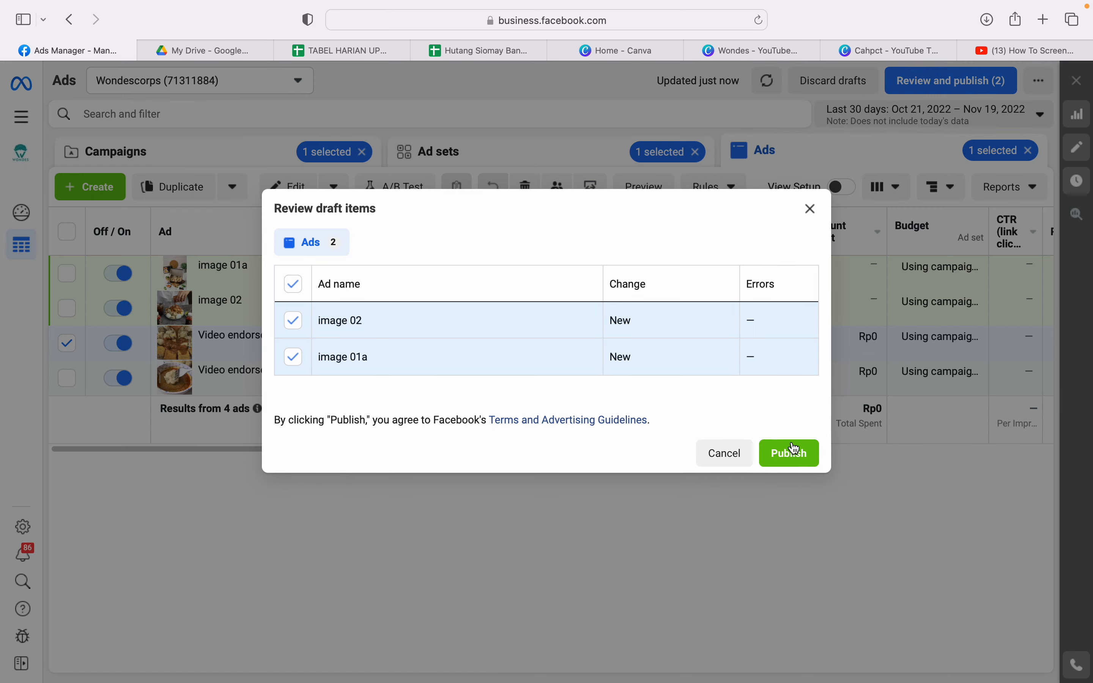
{"action": "left_click", "coordinate": [795, 452]}
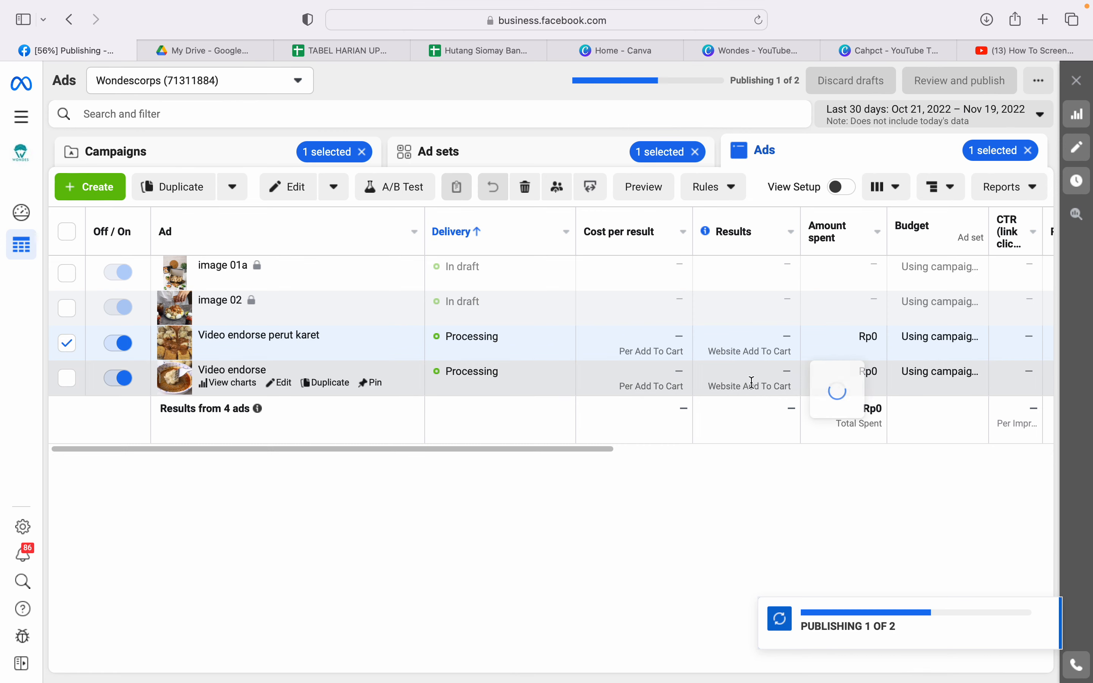
Switch to the Google Sheets file "TABEL HARIAN UPDATE" and examine the Siomay November 2022 sheet's daily ad costs and net profit through the total row.
{"action": "left_click", "coordinate": [365, 51]}
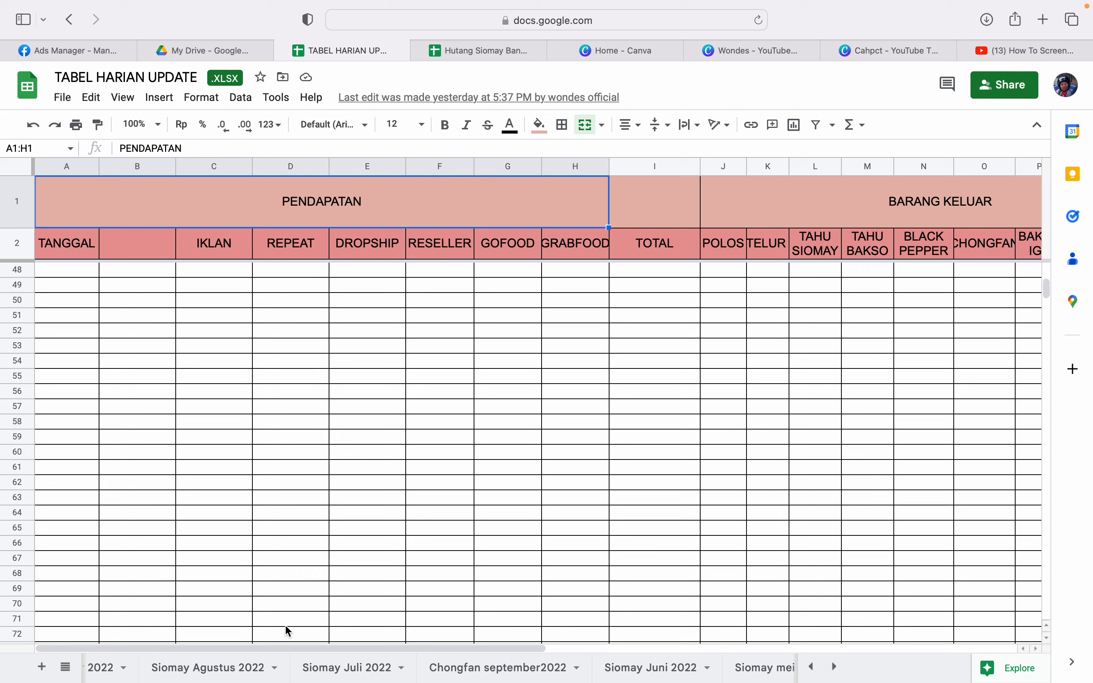
{"action": "scroll", "coordinate": [289, 641], "scroll_direction": "down", "scroll_amount": 5}
{"action": "scroll", "coordinate": [309, 667], "scroll_direction": "down", "scroll_amount": 2}
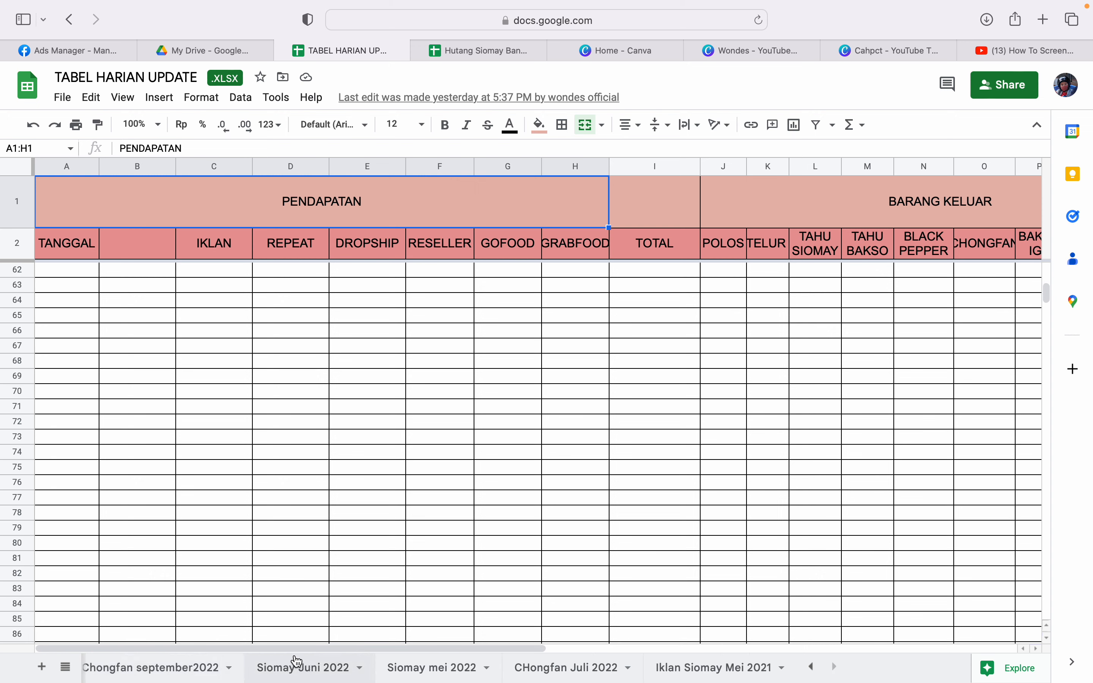
{"action": "scroll", "coordinate": [252, 659], "scroll_direction": "down", "scroll_amount": 1}
{"action": "left_click_drag", "start_coordinate": [252, 659], "coordinate": [566, 670]}
{"action": "scroll", "coordinate": [226, 670], "scroll_direction": "up", "scroll_amount": 5}
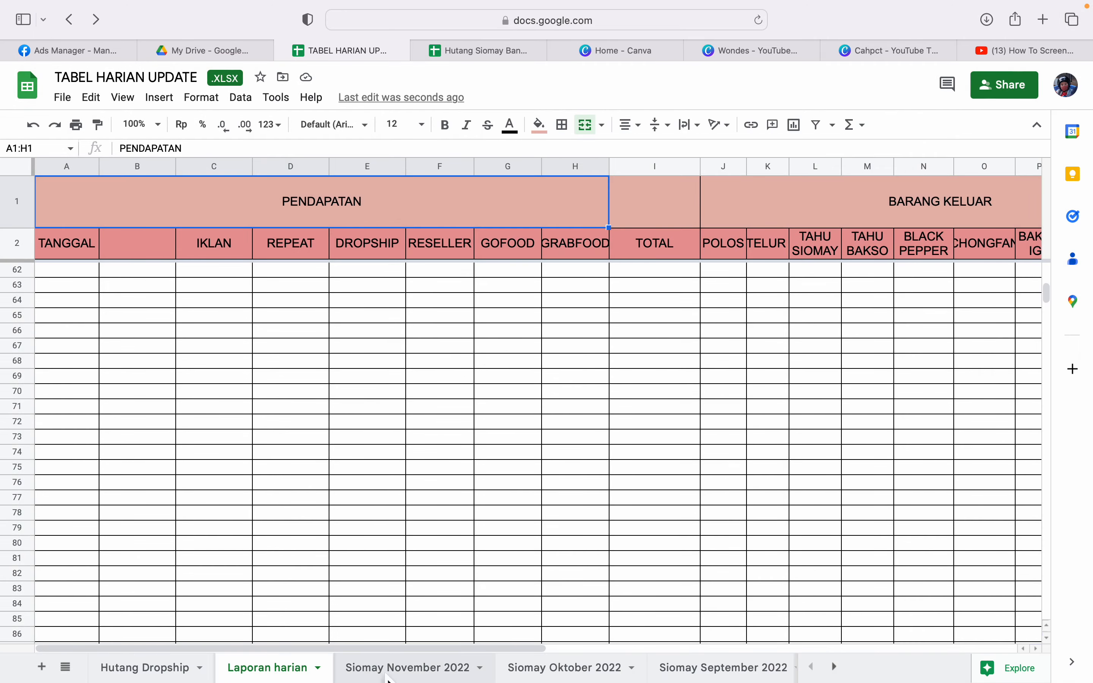
{"action": "left_click", "coordinate": [397, 673]}
{"action": "scroll", "coordinate": [417, 520], "scroll_direction": "up", "scroll_amount": 3}
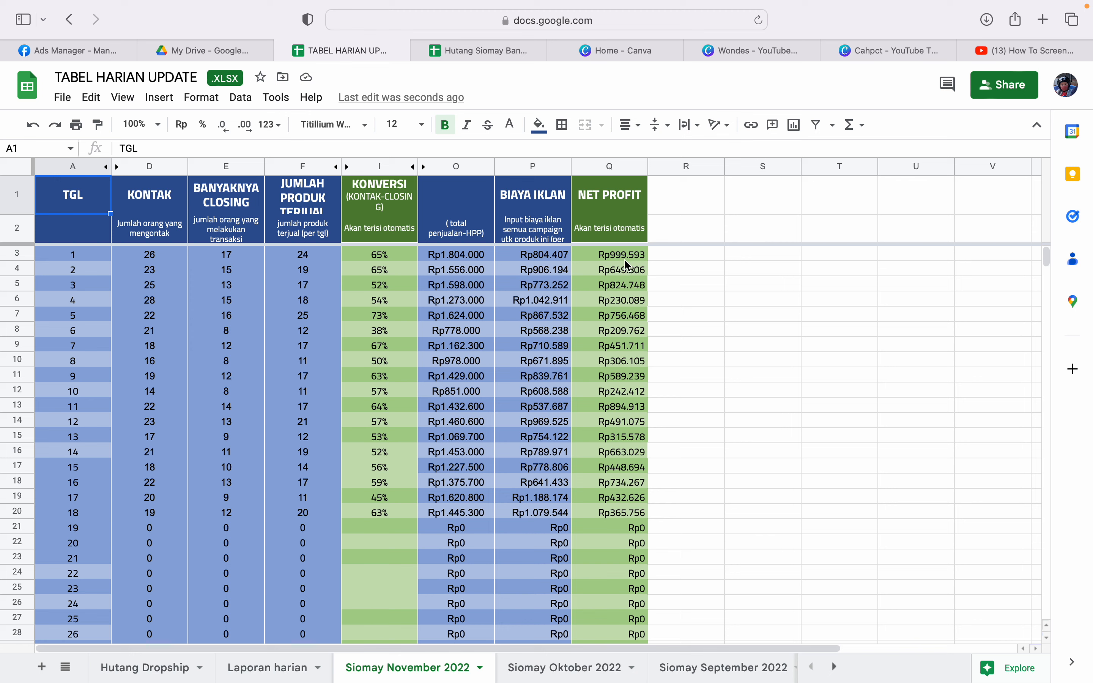
{"action": "scroll", "coordinate": [628, 294], "scroll_direction": "down", "scroll_amount": 3}
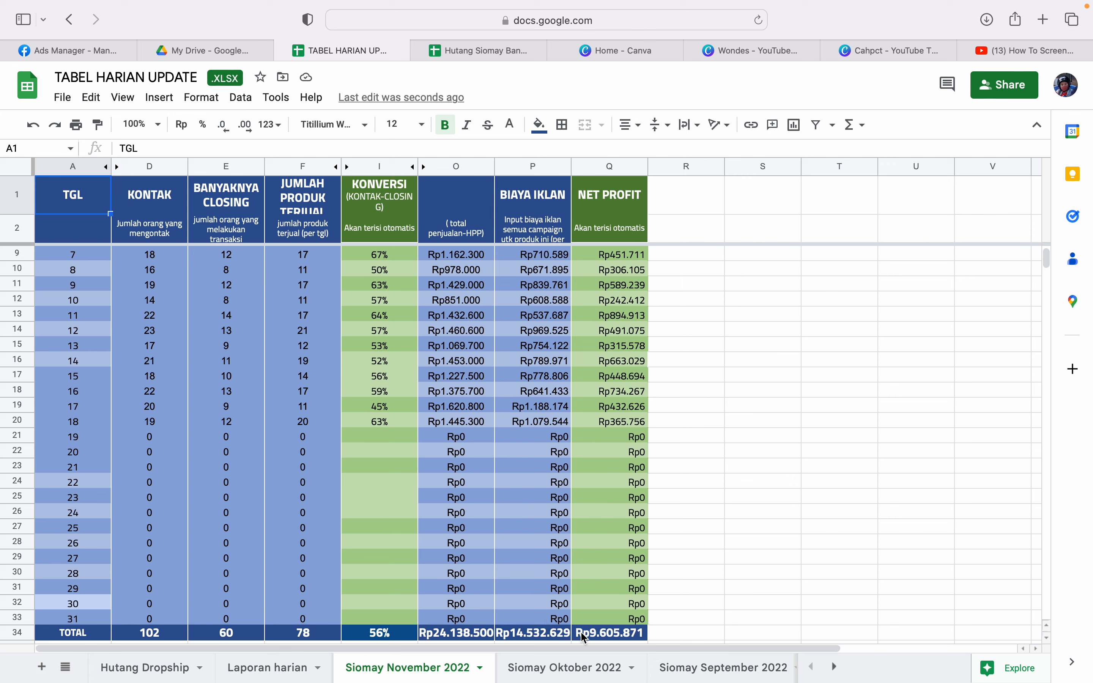
Compare the daily figures and totals for ad cost and net profit on the Siomay Oktober 2022 and Siomay September 2022 sheets.
{"action": "left_click", "coordinate": [567, 673]}
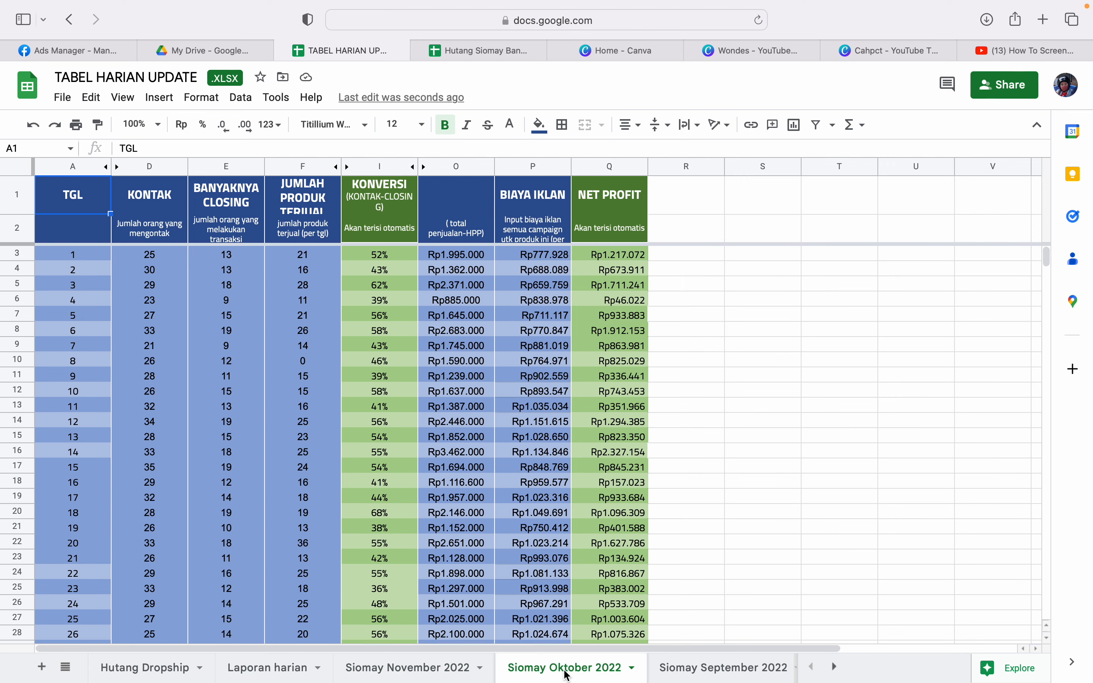
{"action": "scroll", "coordinate": [563, 626], "scroll_direction": "down", "scroll_amount": 10}
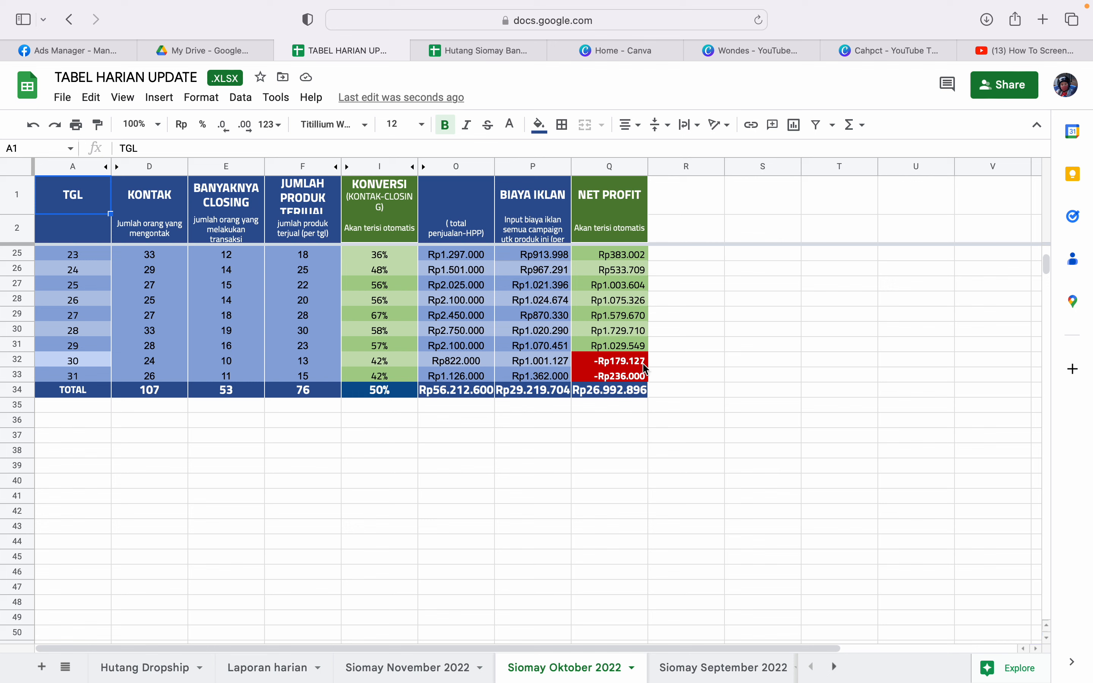
{"action": "left_click", "coordinate": [731, 668]}
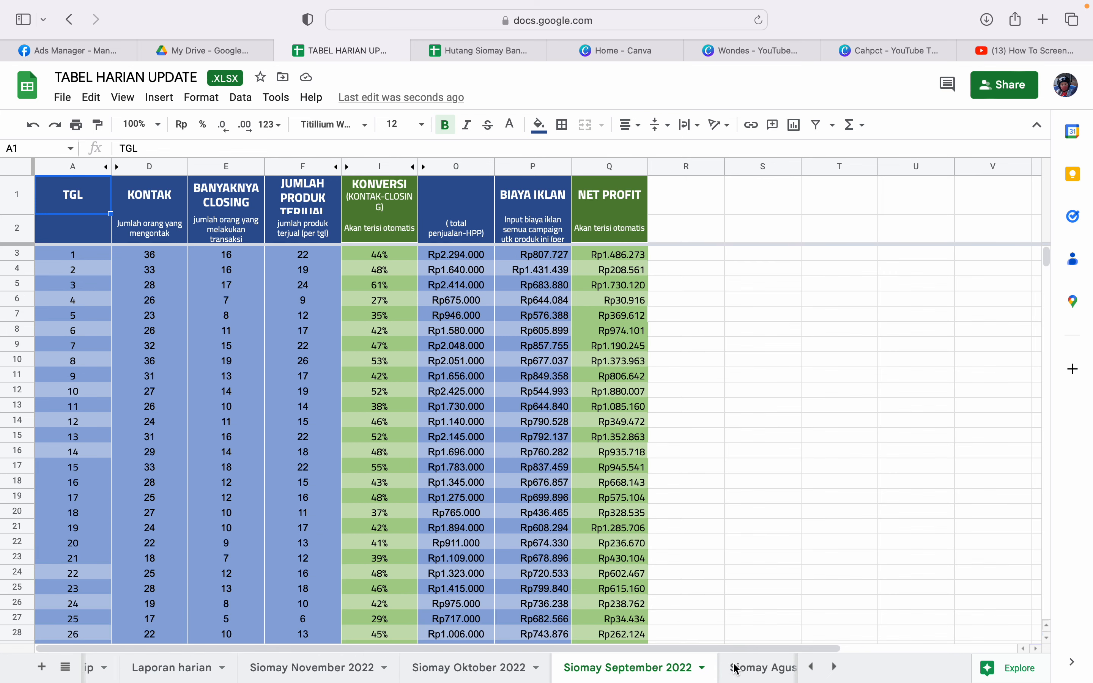
{"action": "scroll", "coordinate": [649, 616], "scroll_direction": "down", "scroll_amount": 5}
{"action": "scroll", "coordinate": [649, 617], "scroll_direction": "down", "scroll_amount": 5}
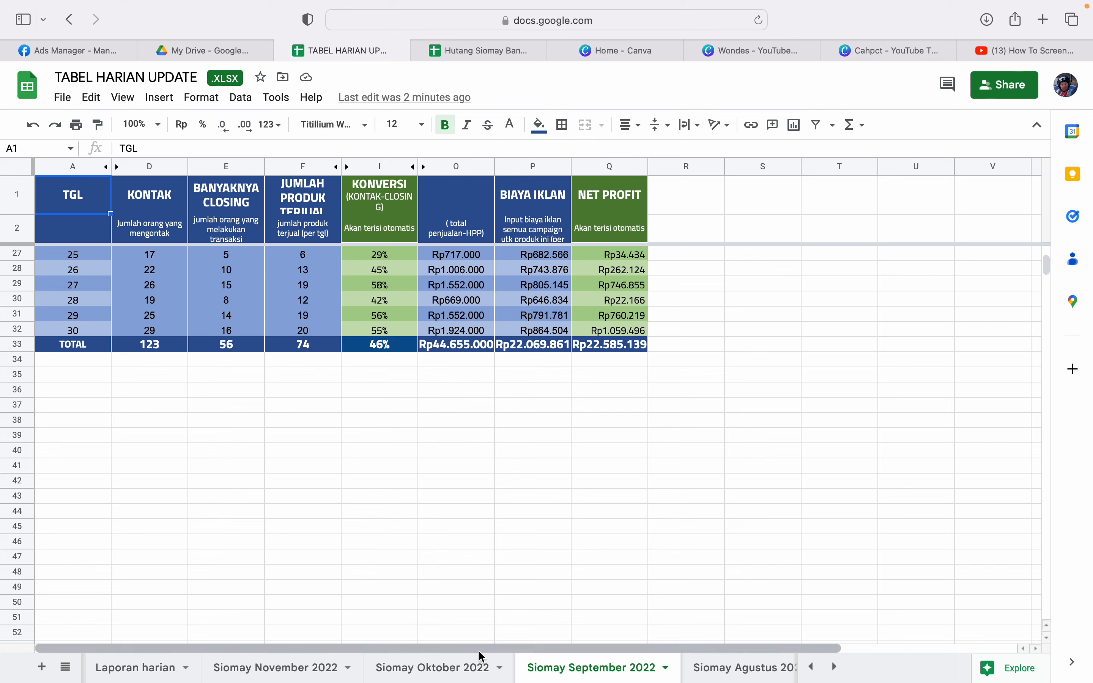
{"action": "left_click", "coordinate": [451, 668]}
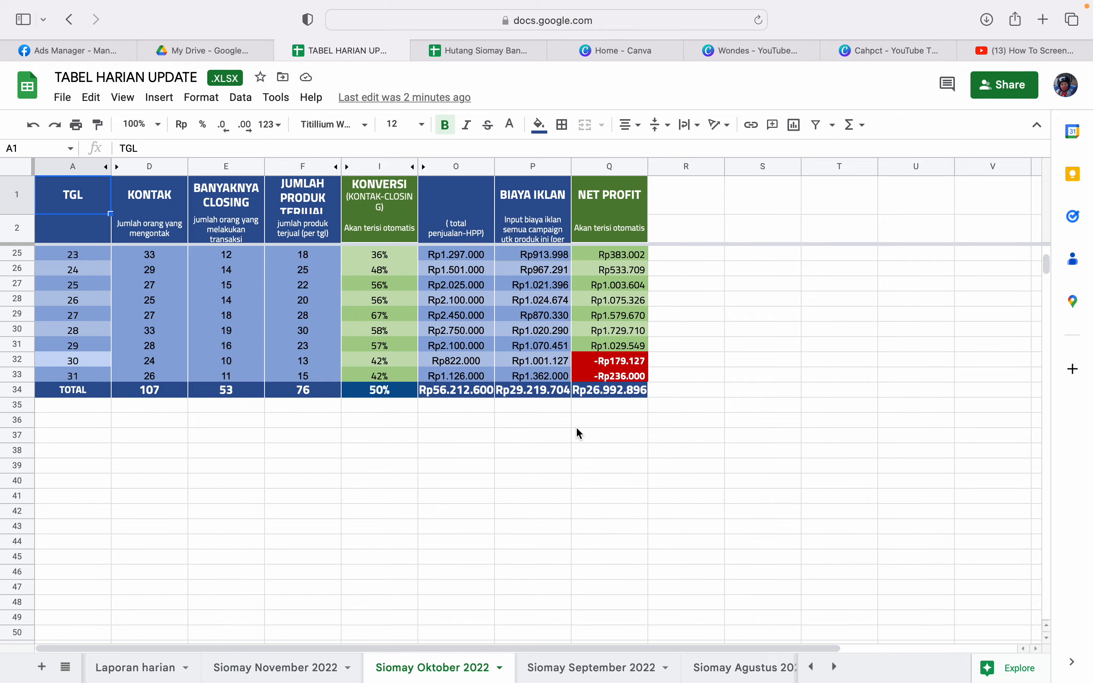
{"action": "mouse_move", "coordinate": [171, 4]}
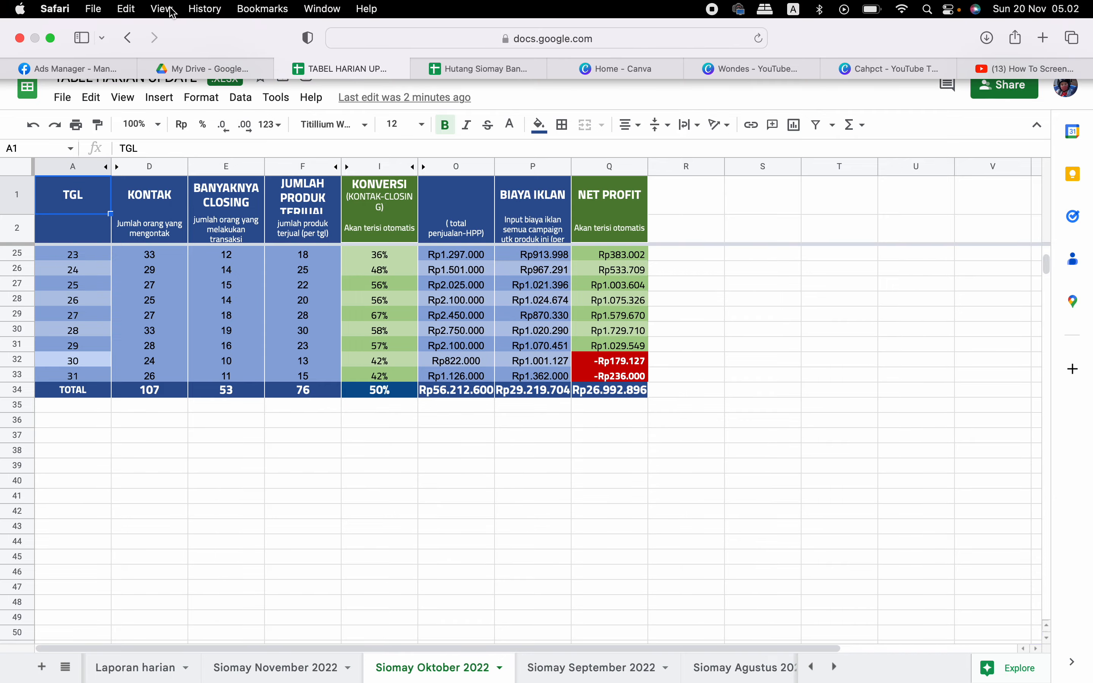
{"action": "left_click", "coordinate": [50, 38]}
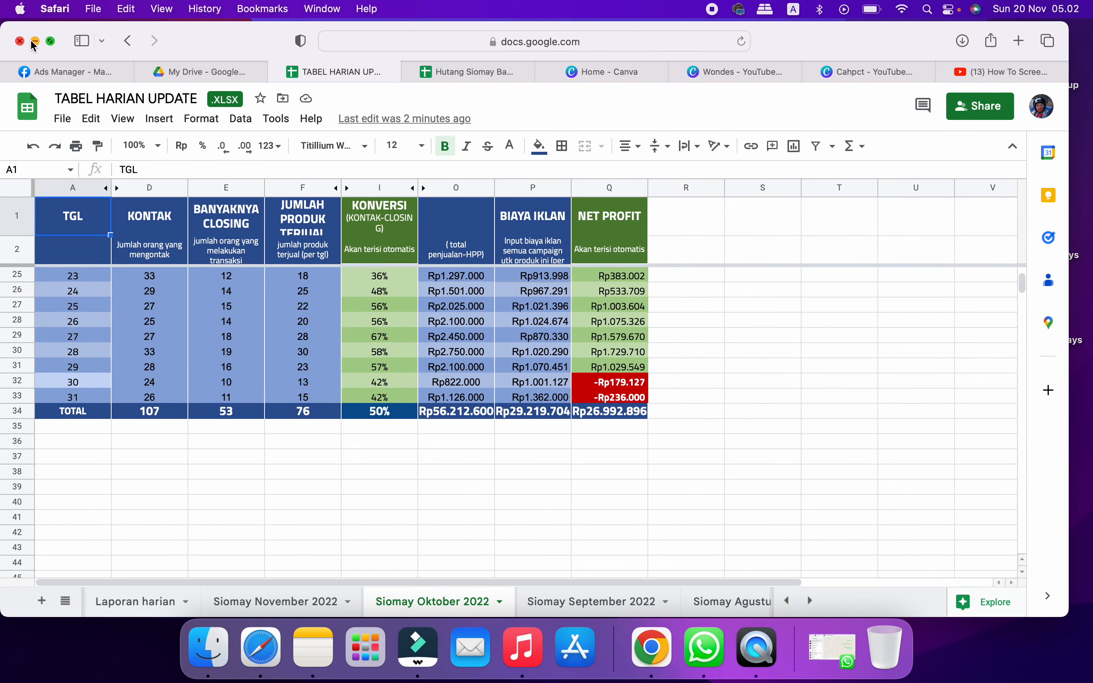
{"action": "left_click", "coordinate": [35, 38]}
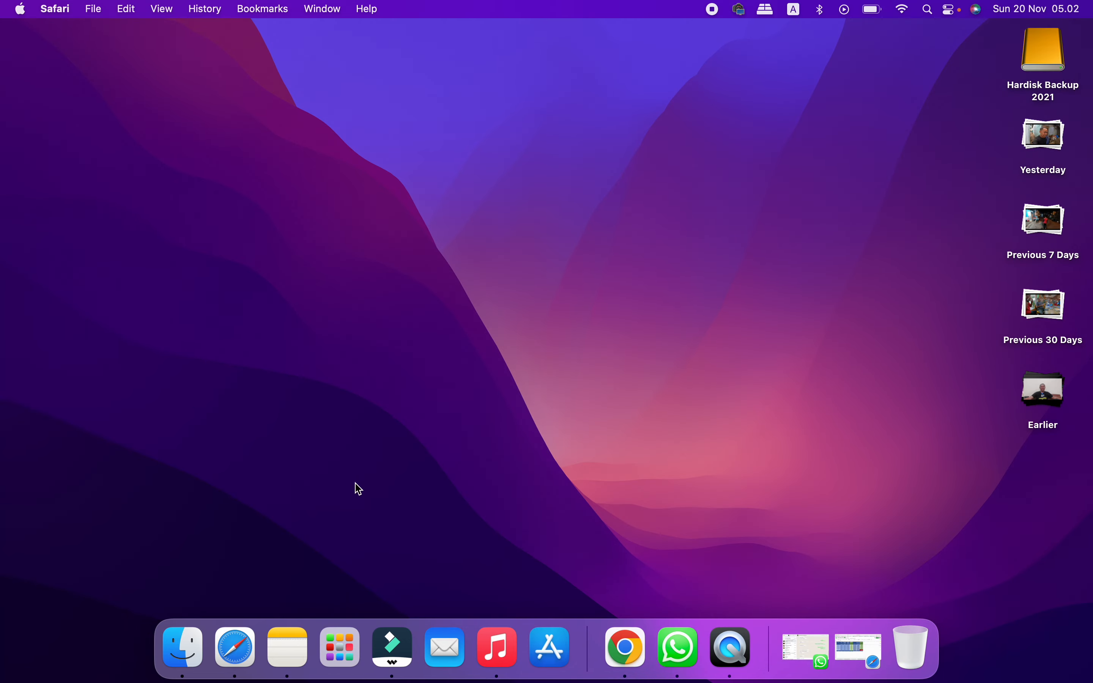
{"action": "left_click", "coordinate": [235, 647]}
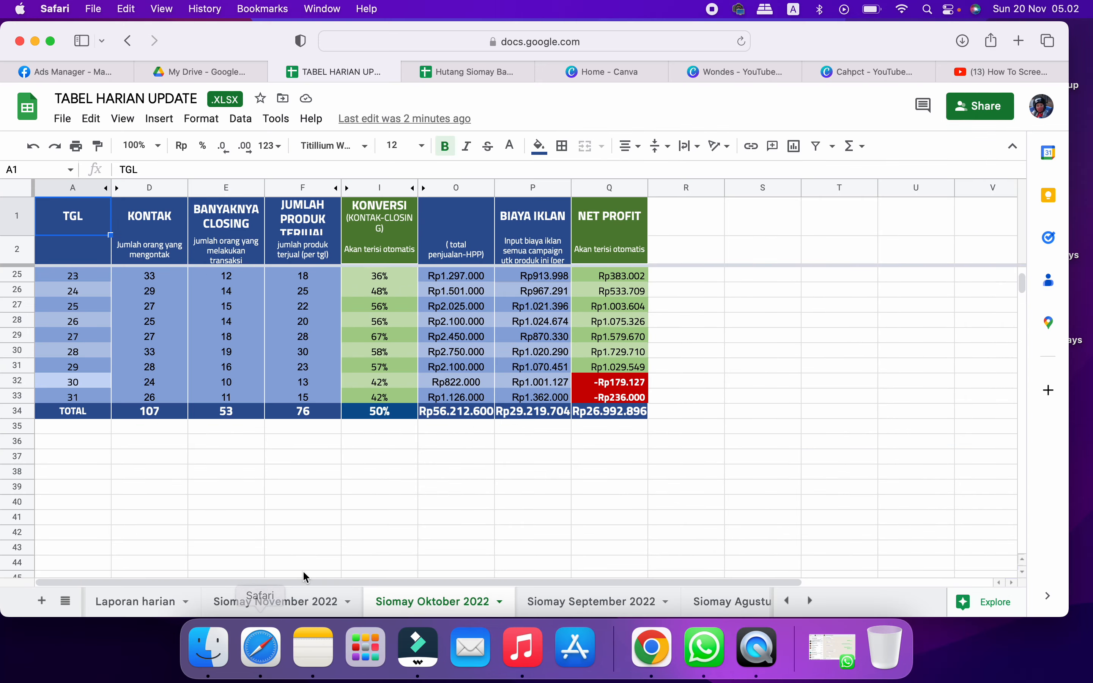
Switch to the Ads Manager campaigns list in full screen and set the reporting period to Yesterday.
{"action": "left_click", "coordinate": [74, 74]}
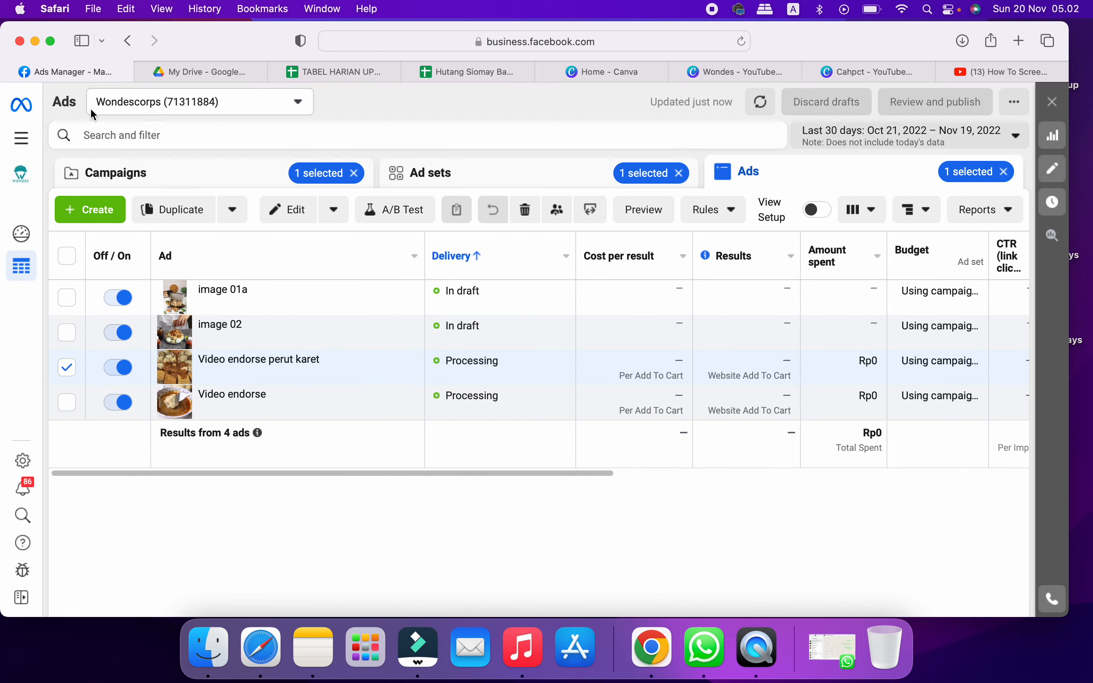
{"action": "left_click", "coordinate": [233, 173]}
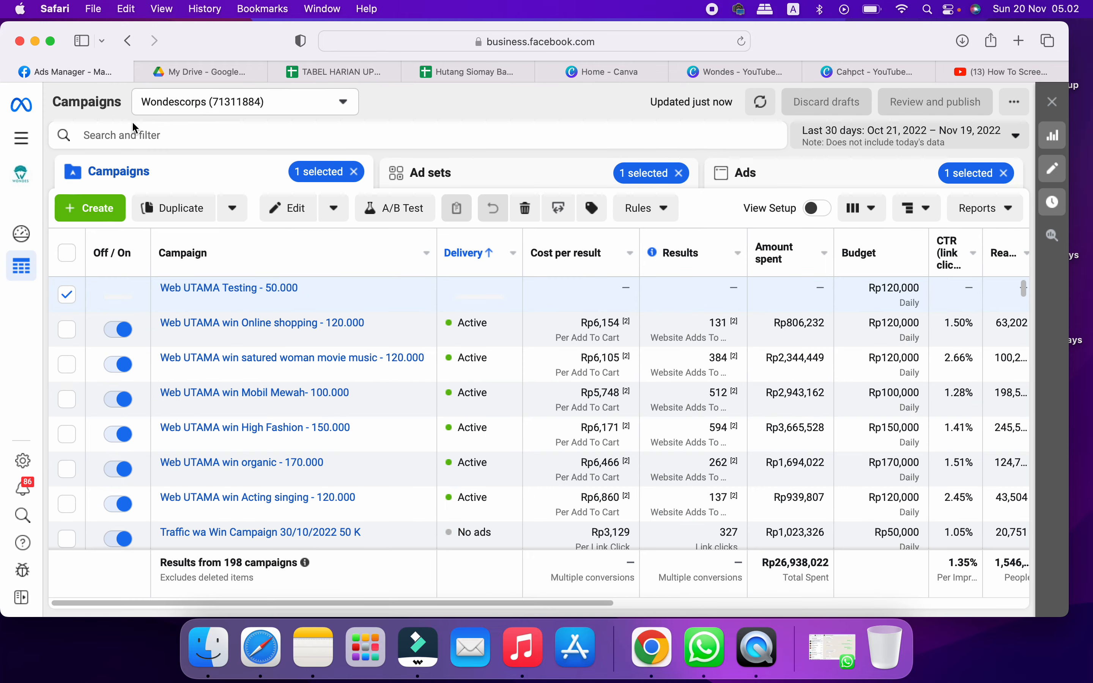
{"action": "left_click", "coordinate": [53, 41]}
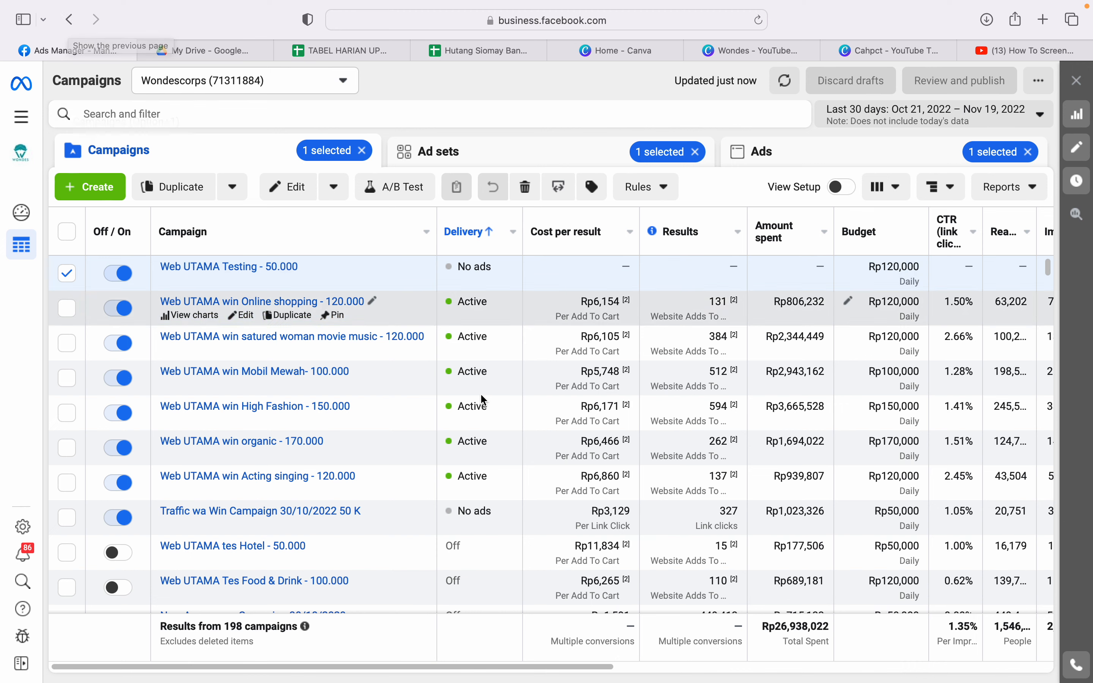
{"action": "left_click", "coordinate": [985, 120]}
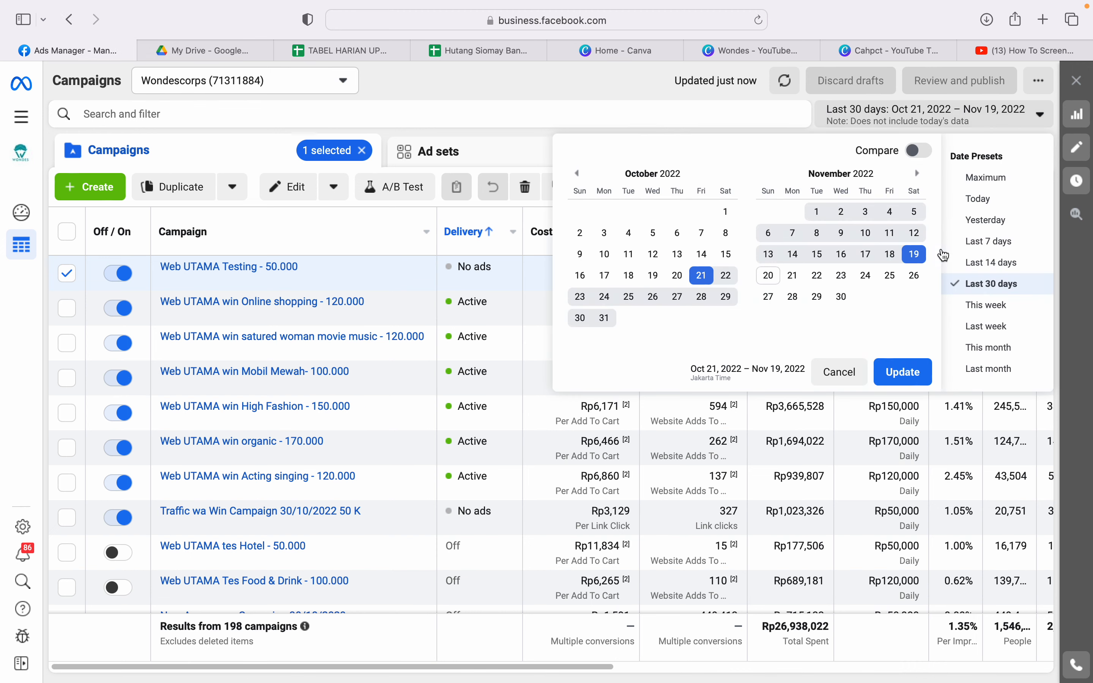
{"action": "left_click", "coordinate": [987, 220]}
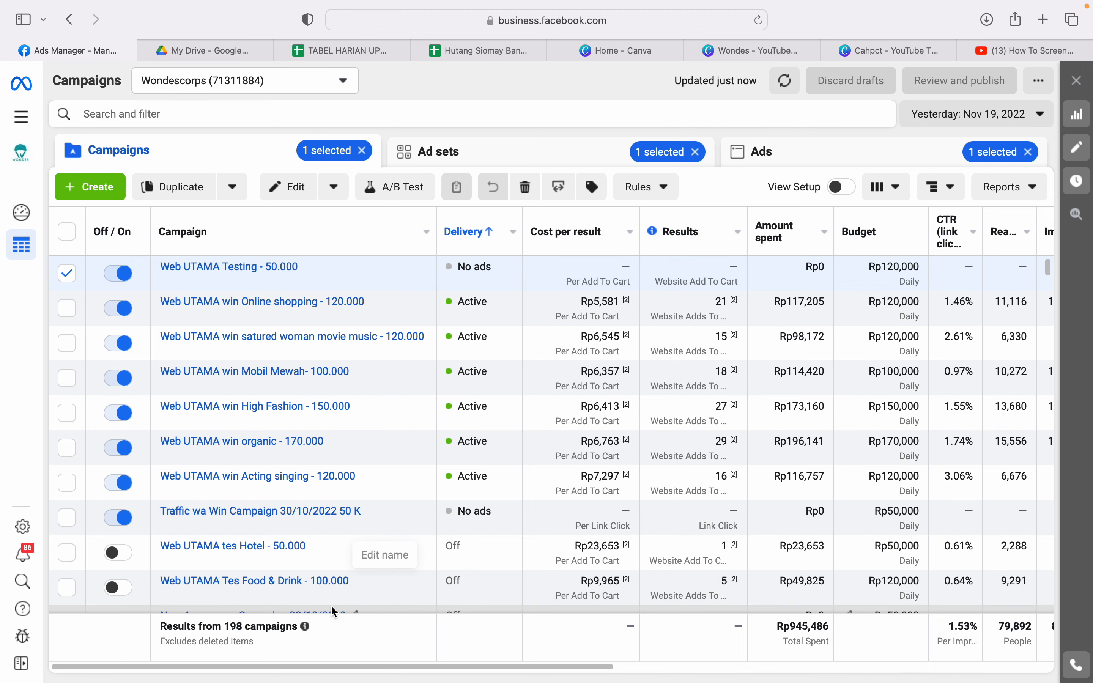
Deselect the campaign "Web UTAMA Testing - 50.000" and set the reporting period to Maximum.
{"action": "left_click", "coordinate": [69, 279]}
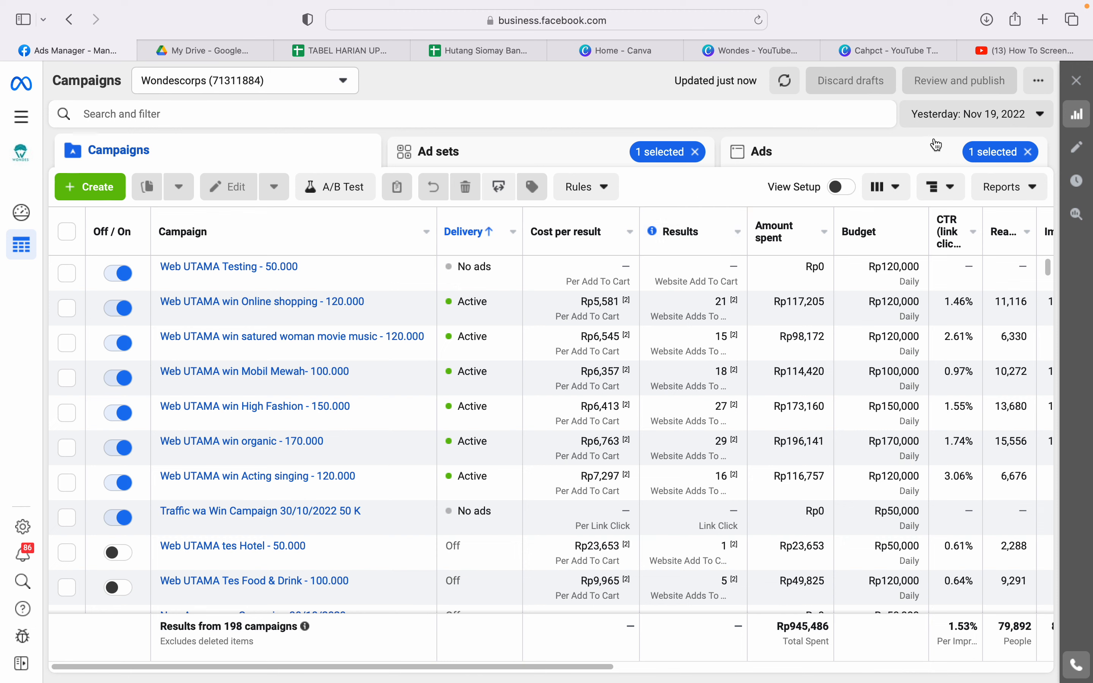
{"action": "left_click", "coordinate": [965, 126]}
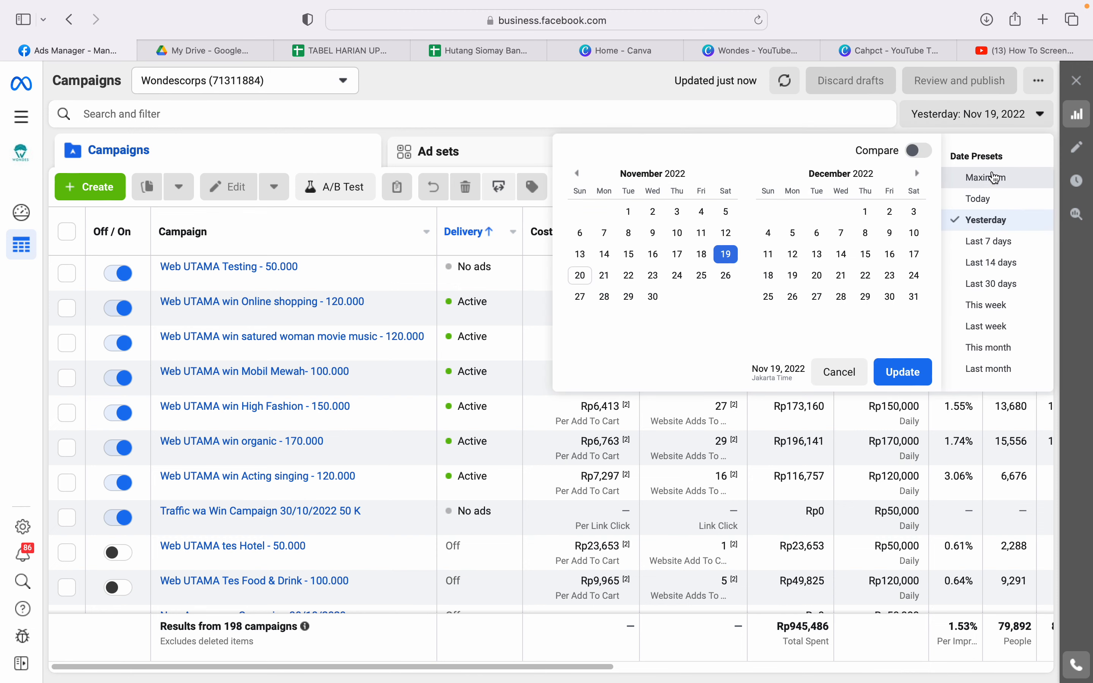
{"action": "left_click", "coordinate": [995, 176]}
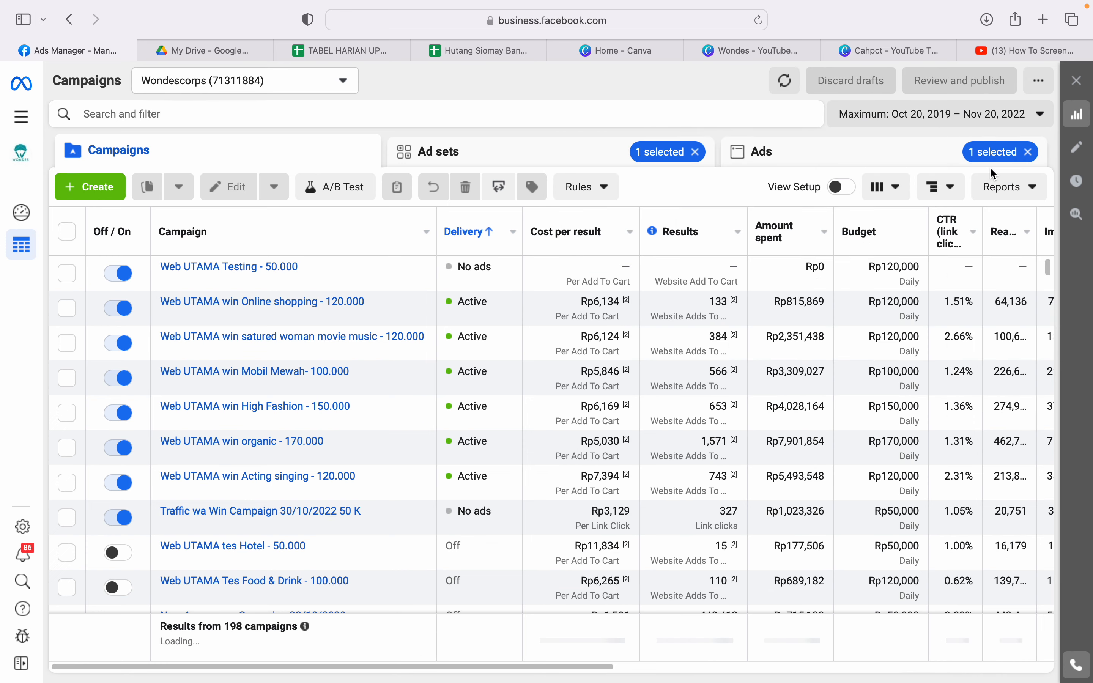
Examine the campaign list and the total amount spent across all campaigns for the Maximum period.
{"action": "scroll", "coordinate": [973, 313], "scroll_direction": "down", "scroll_amount": 8}
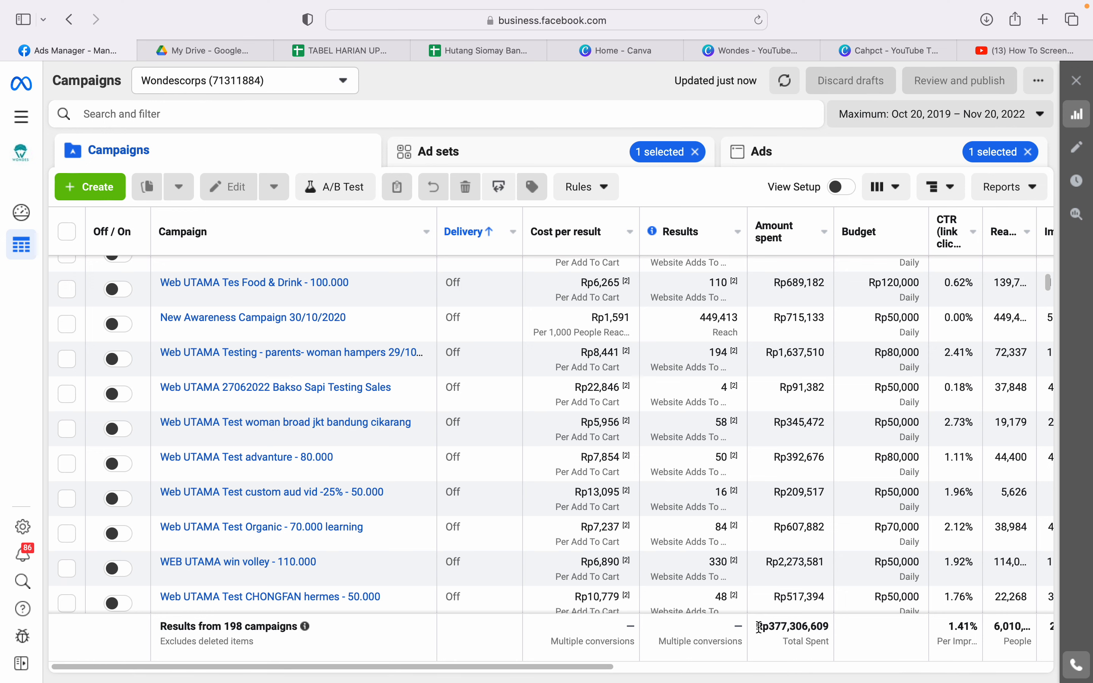
{"action": "left_click_drag", "start_coordinate": [760, 628], "coordinate": [833, 629]}
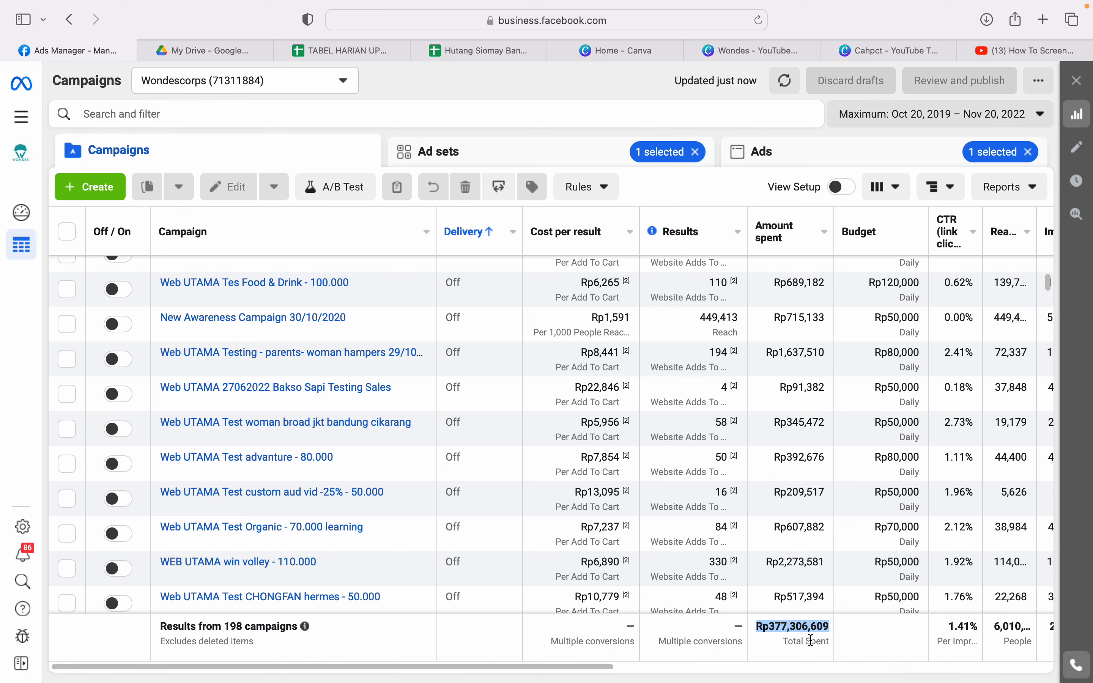
{"action": "left_click", "coordinate": [778, 654]}
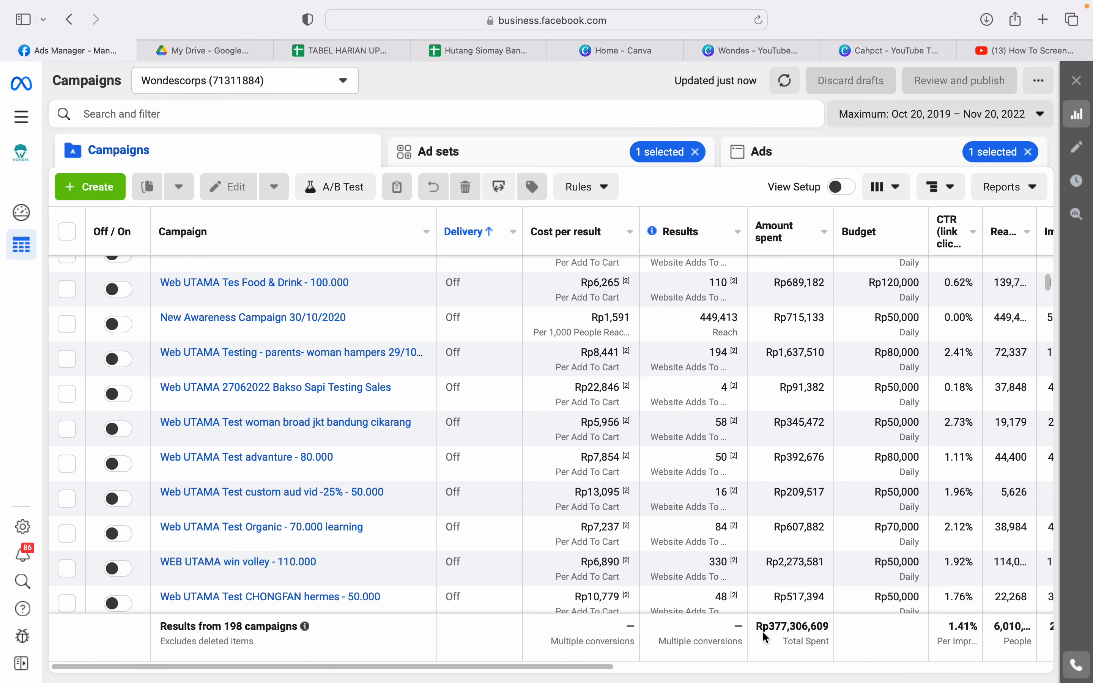
{"action": "left_click_drag", "start_coordinate": [758, 626], "coordinate": [833, 626]}
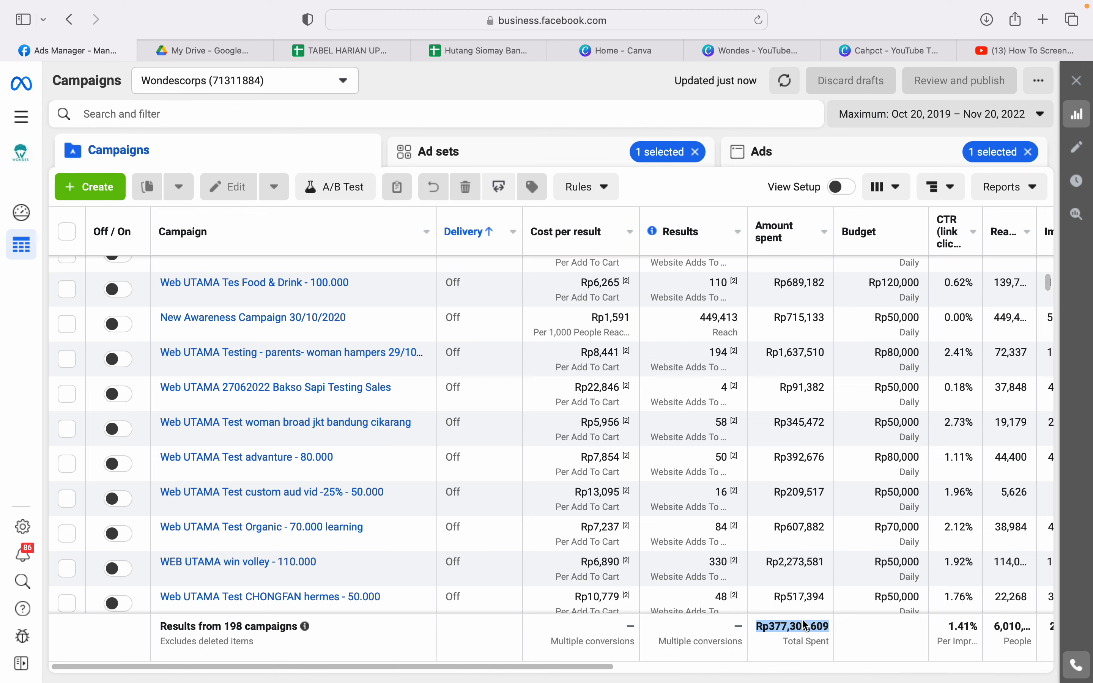
{"action": "scroll", "coordinate": [806, 624], "scroll_direction": "up", "scroll_amount": 3}
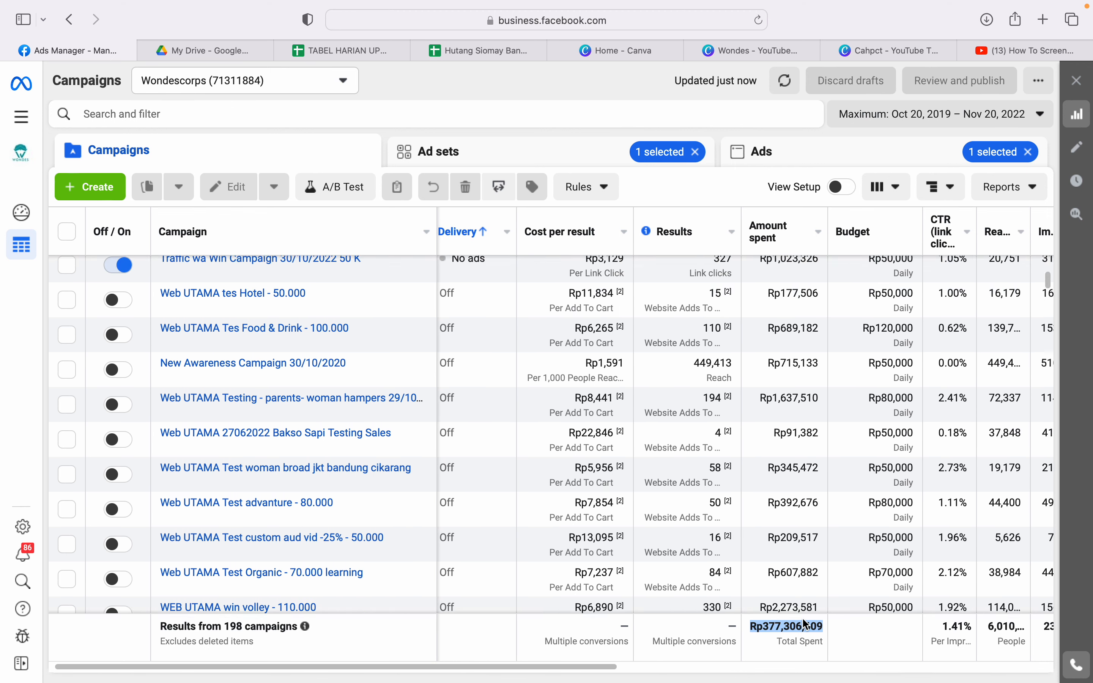
{"action": "scroll", "coordinate": [805, 623], "scroll_direction": "up", "scroll_amount": 5}
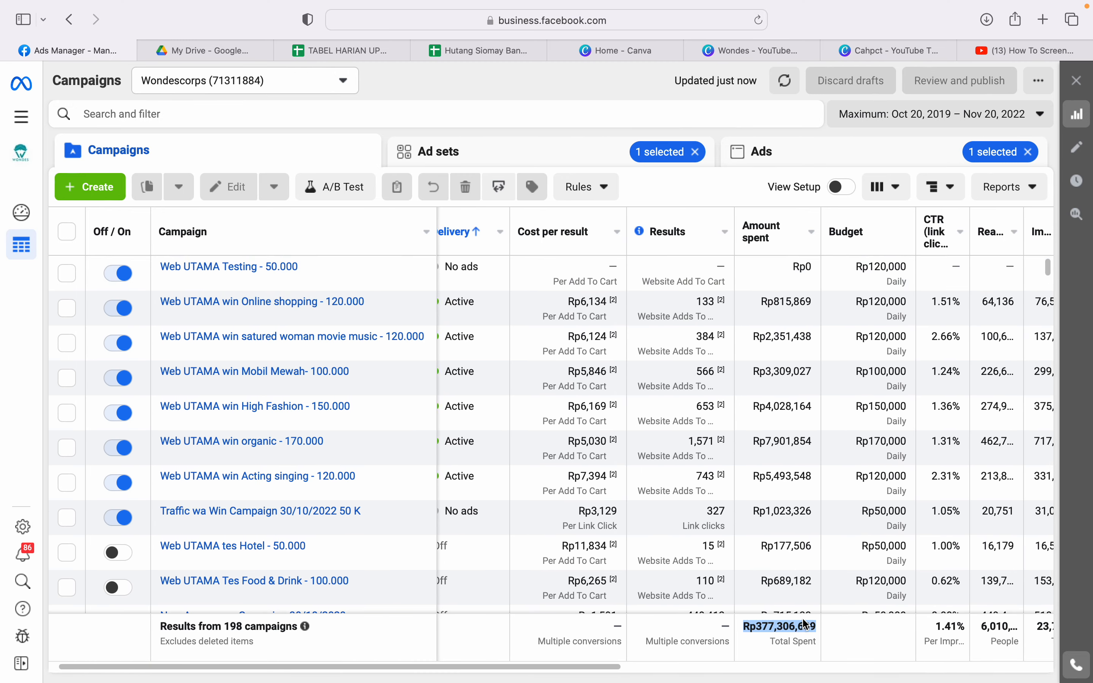
{"action": "scroll", "coordinate": [831, 655], "scroll_direction": "right", "scroll_amount": 1}
{"action": "left_click", "coordinate": [779, 654]}
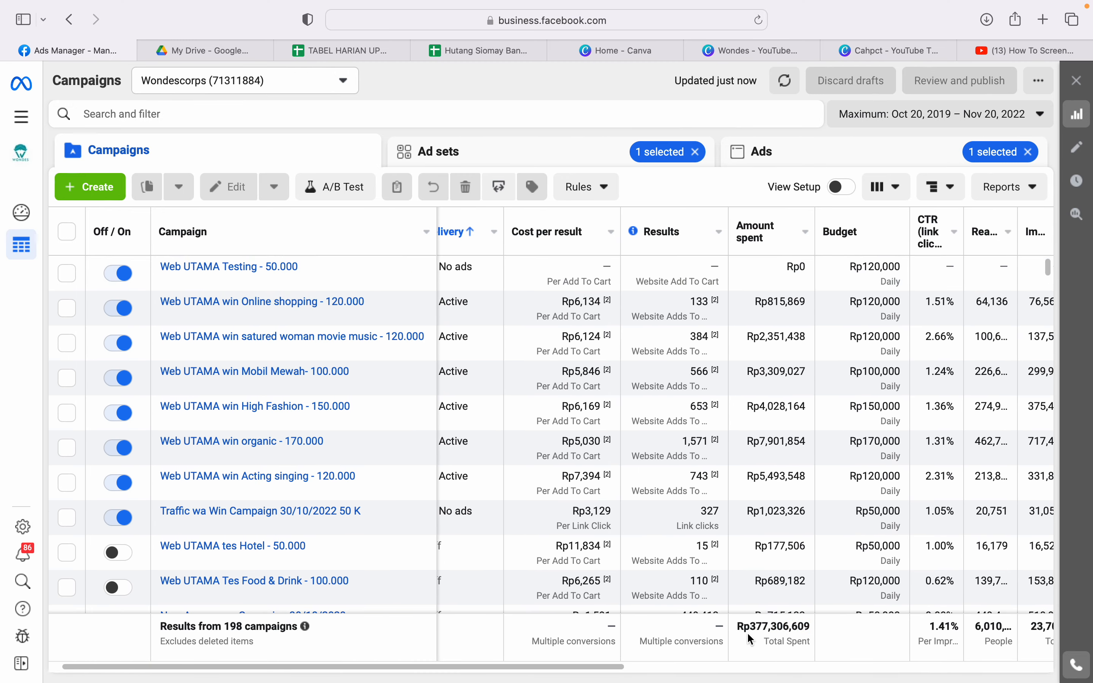
{"action": "left_click_drag", "start_coordinate": [743, 629], "coordinate": [815, 629]}
{"action": "left_click", "coordinate": [781, 639]}
{"action": "left_click_drag", "start_coordinate": [739, 625], "coordinate": [813, 627]}
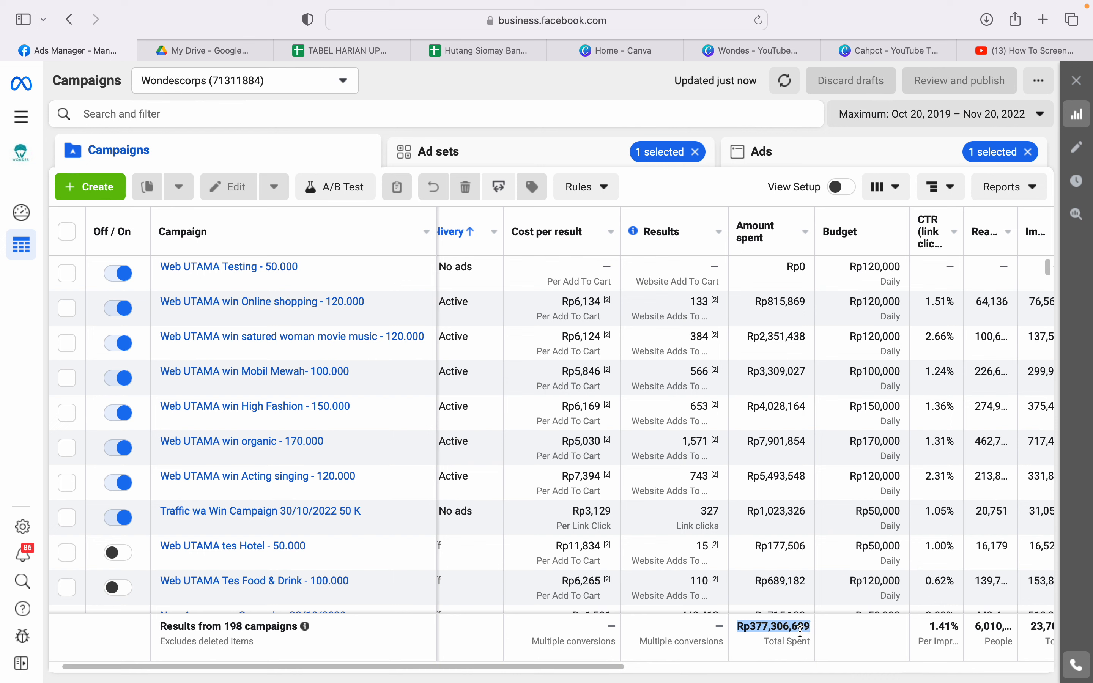
{"action": "left_click", "coordinate": [758, 642]}
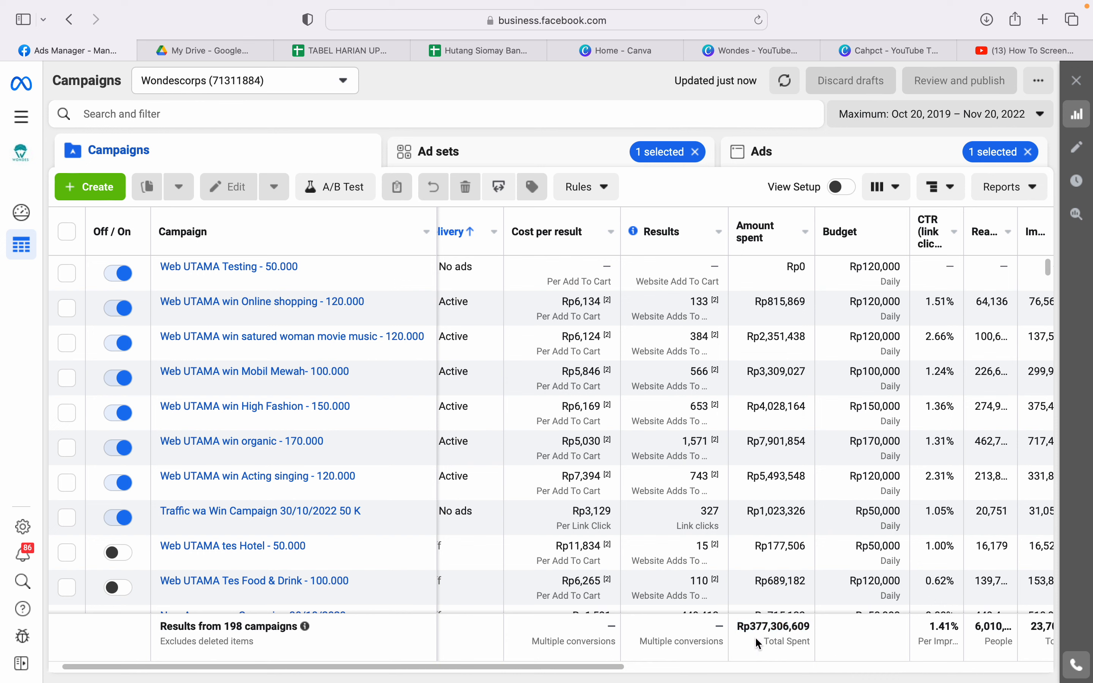
{"action": "left_click_drag", "start_coordinate": [741, 627], "coordinate": [811, 629]}
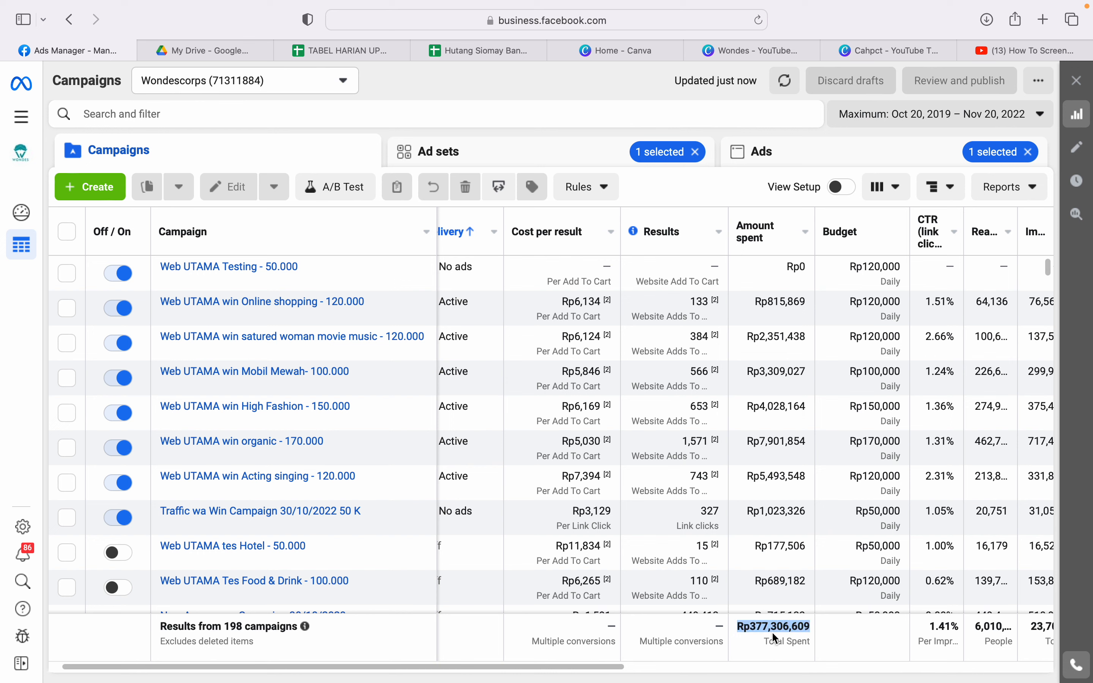
{"action": "left_click", "coordinate": [764, 649]}
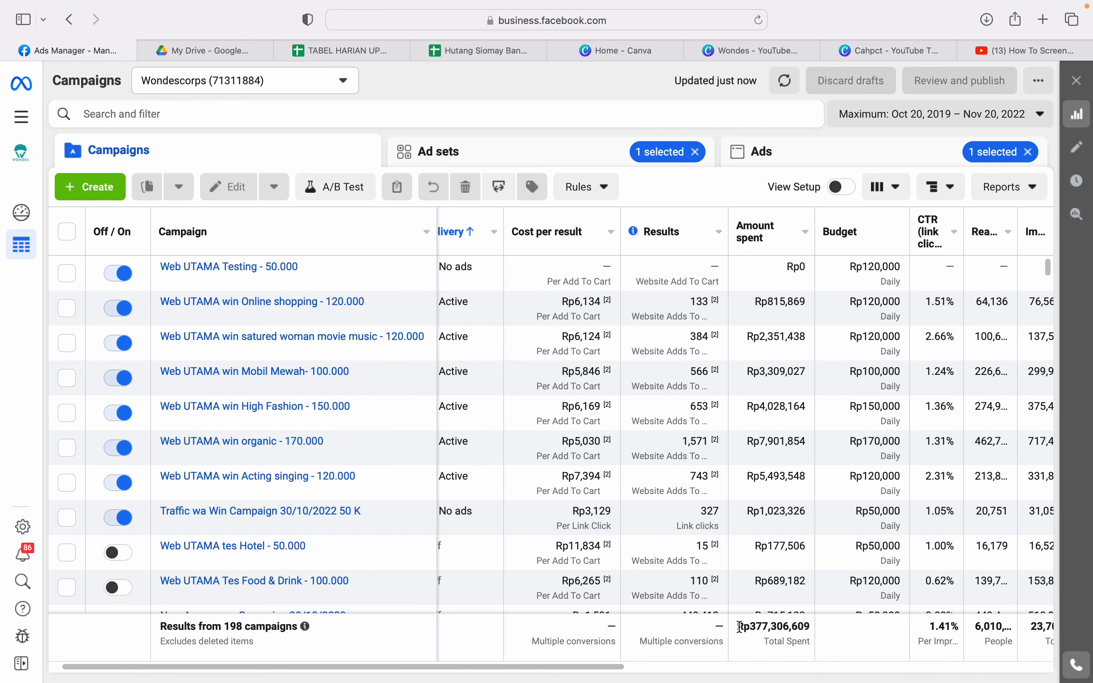
{"action": "left_click_drag", "start_coordinate": [739, 628], "coordinate": [821, 636]}
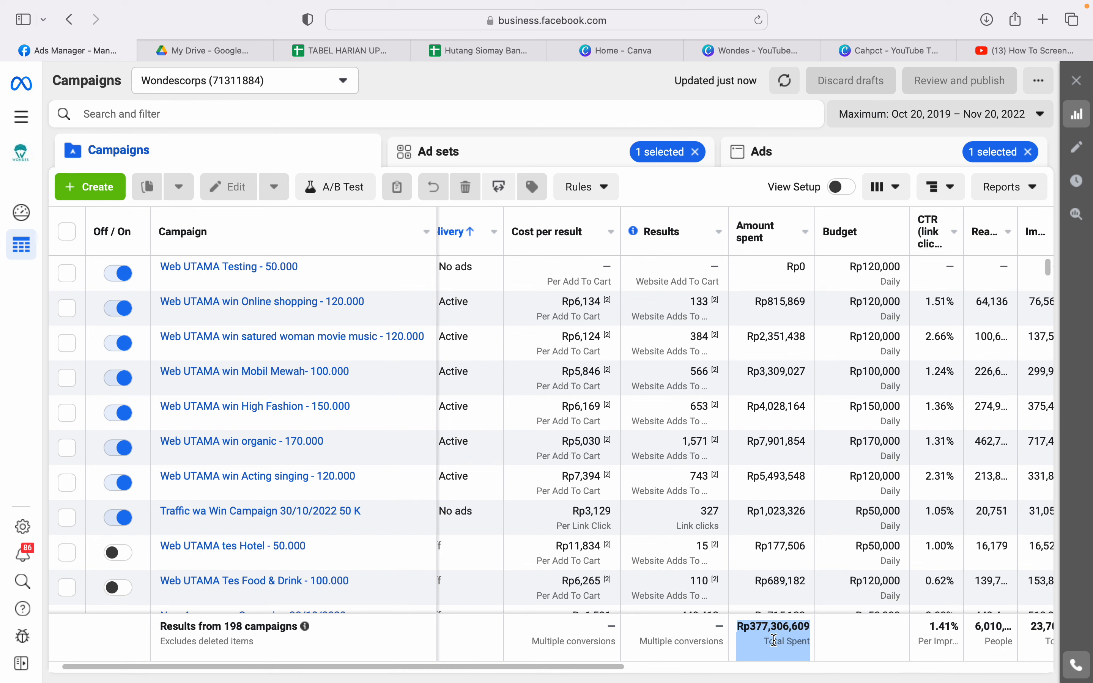
{"action": "left_click", "coordinate": [771, 640]}
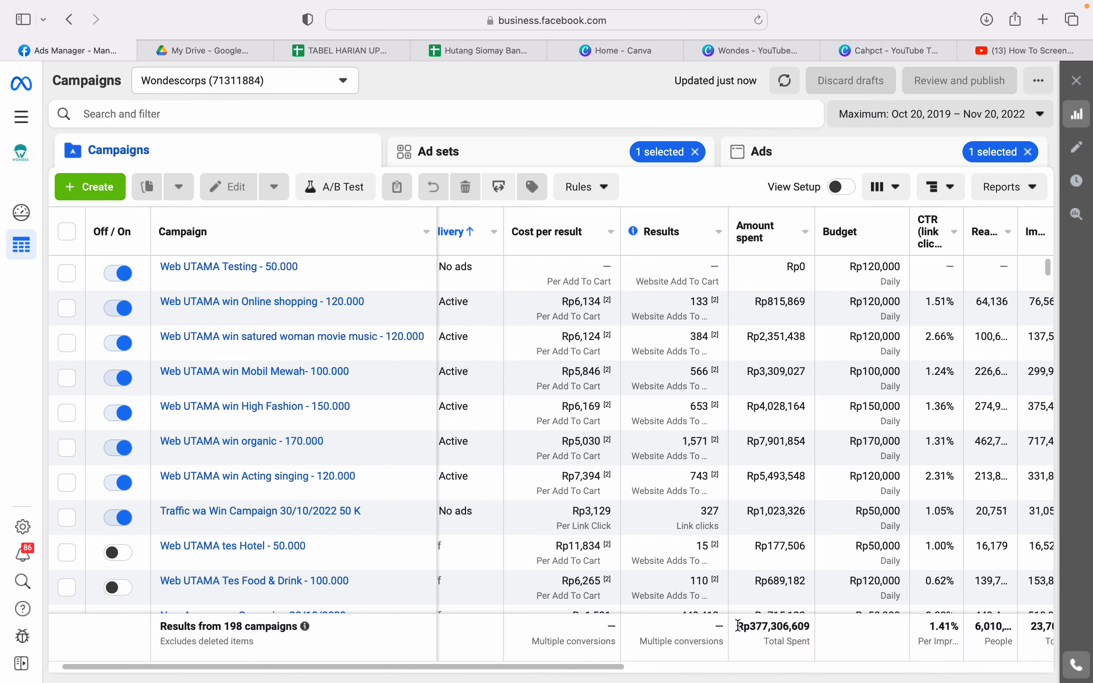
{"action": "left_click_drag", "start_coordinate": [738, 626], "coordinate": [811, 626]}
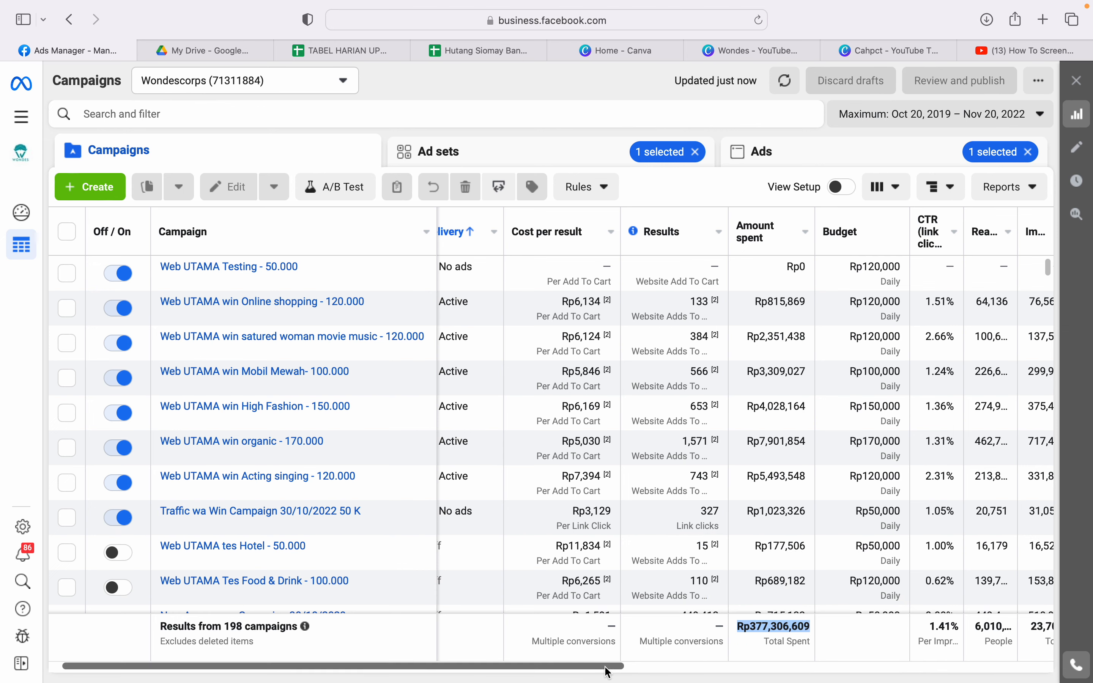
{"action": "scroll", "coordinate": [603, 664], "scroll_direction": "left", "scroll_amount": 2}
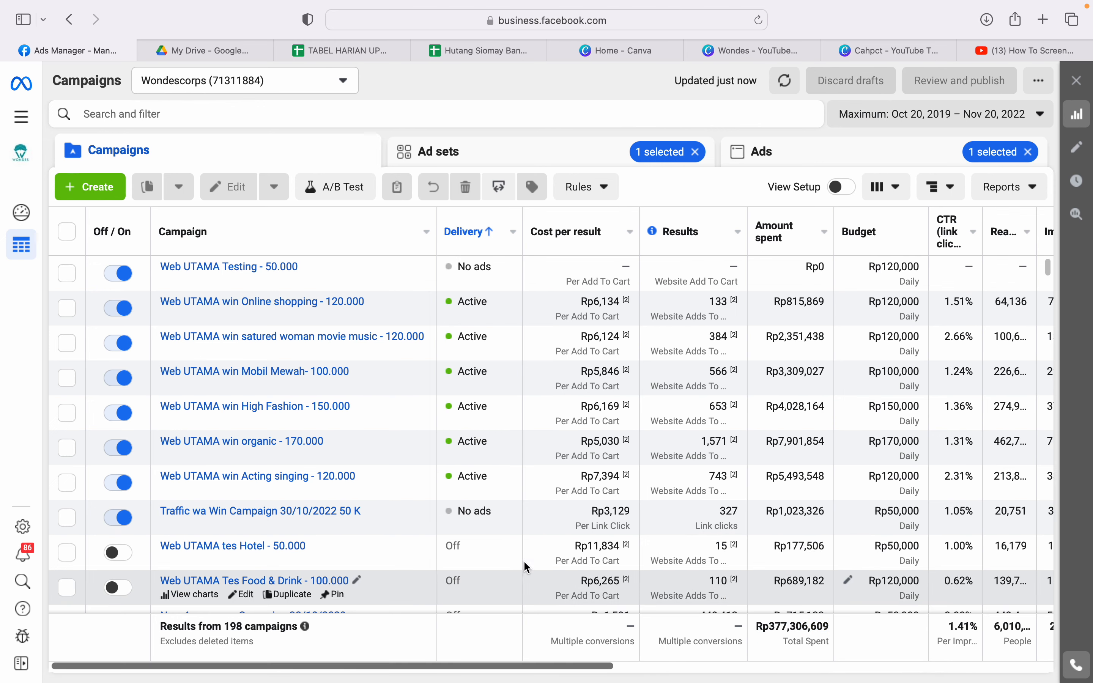
Show the ad sets list for all campaigns.
{"action": "left_click", "coordinate": [523, 153]}
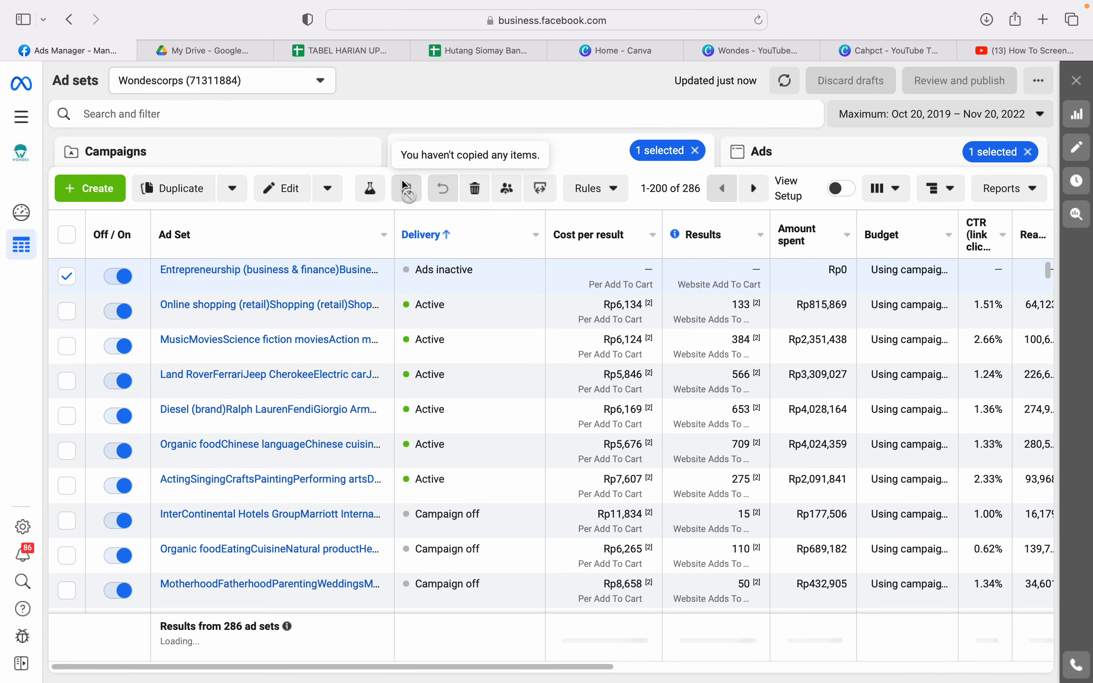
{"action": "key", "text": "super+Tab"}
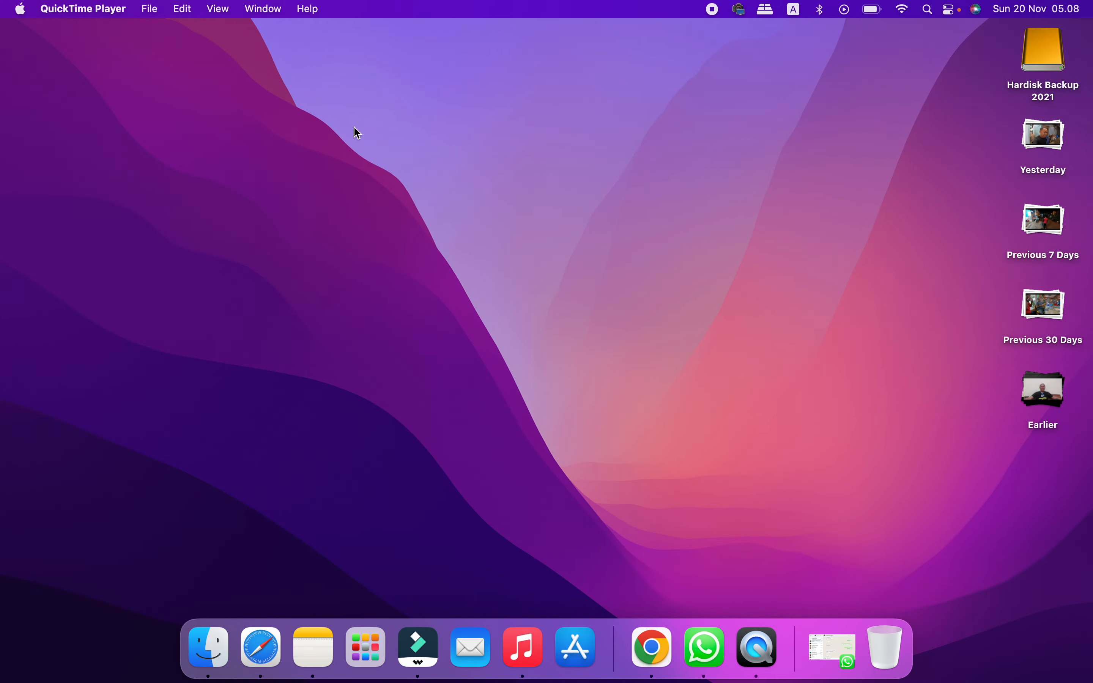
{"action": "key", "text": "super+Tab"}
{"action": "key", "text": "super+Tab"}
{"action": "key", "text": "super+Tab"}
{"action": "key", "text": "super+Tab"}
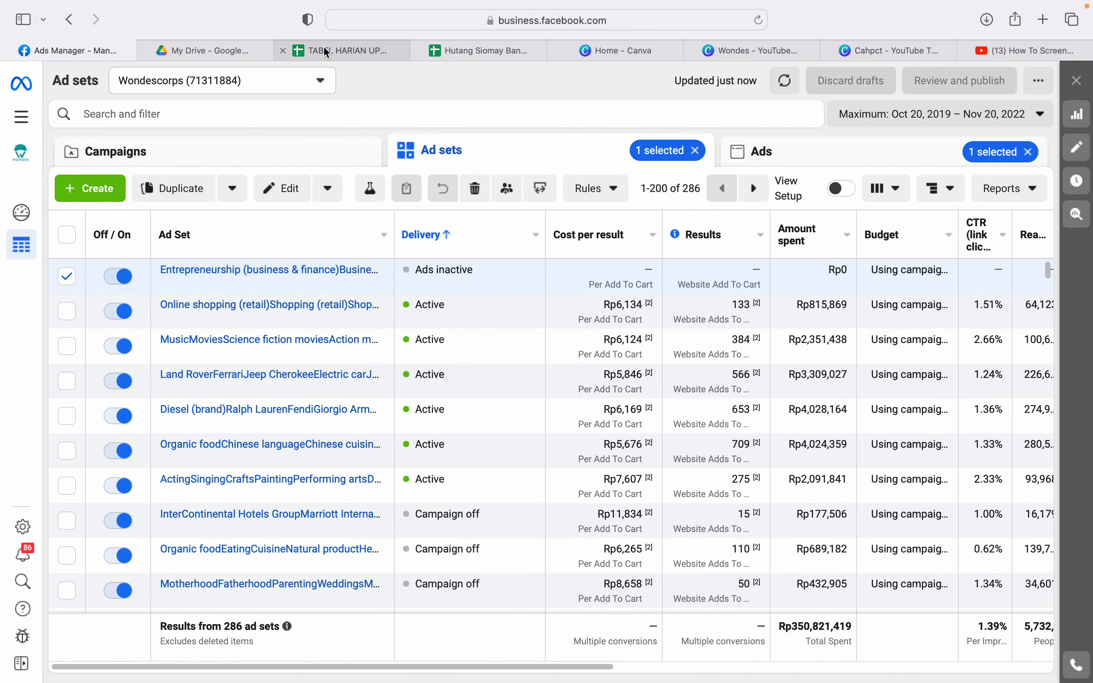
Return to the "TABEL HARIAN UPDATE" spreadsheet and review the daily sales, ad costs and net profit on the Siomay November 2022 sheet.
{"action": "left_click", "coordinate": [327, 53]}
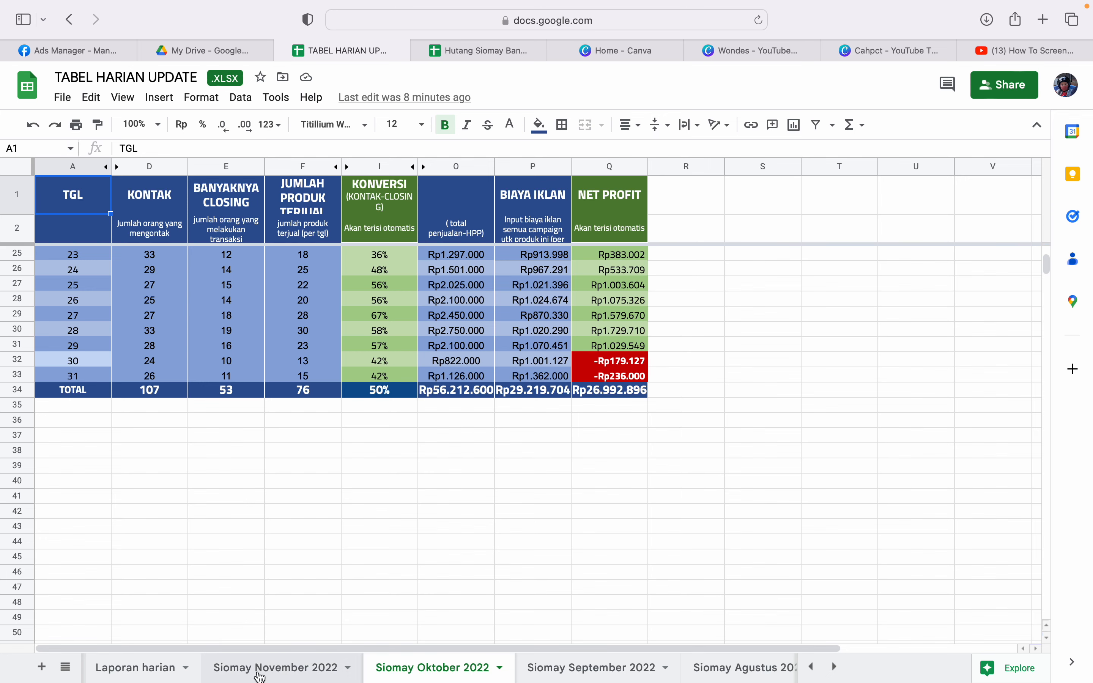
{"action": "left_click", "coordinate": [283, 665]}
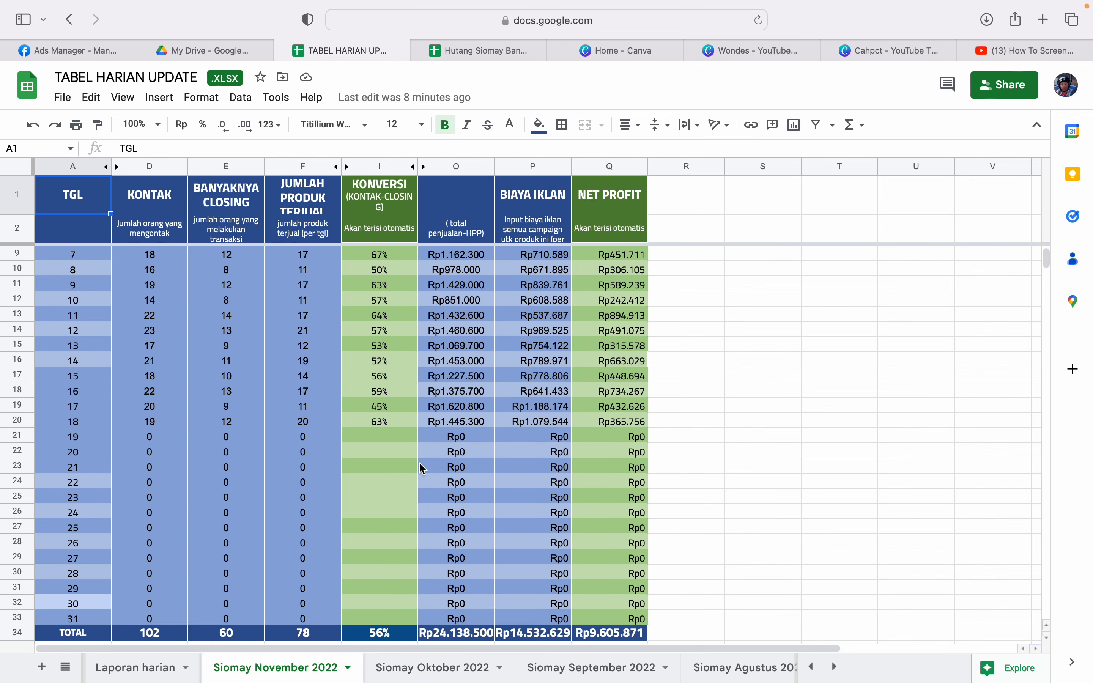
{"action": "scroll", "coordinate": [419, 472], "scroll_direction": "up", "scroll_amount": 3}
{"action": "scroll", "coordinate": [419, 472], "scroll_direction": "right", "scroll_amount": 2}
{"action": "scroll", "coordinate": [399, 652], "scroll_direction": "left", "scroll_amount": 2}
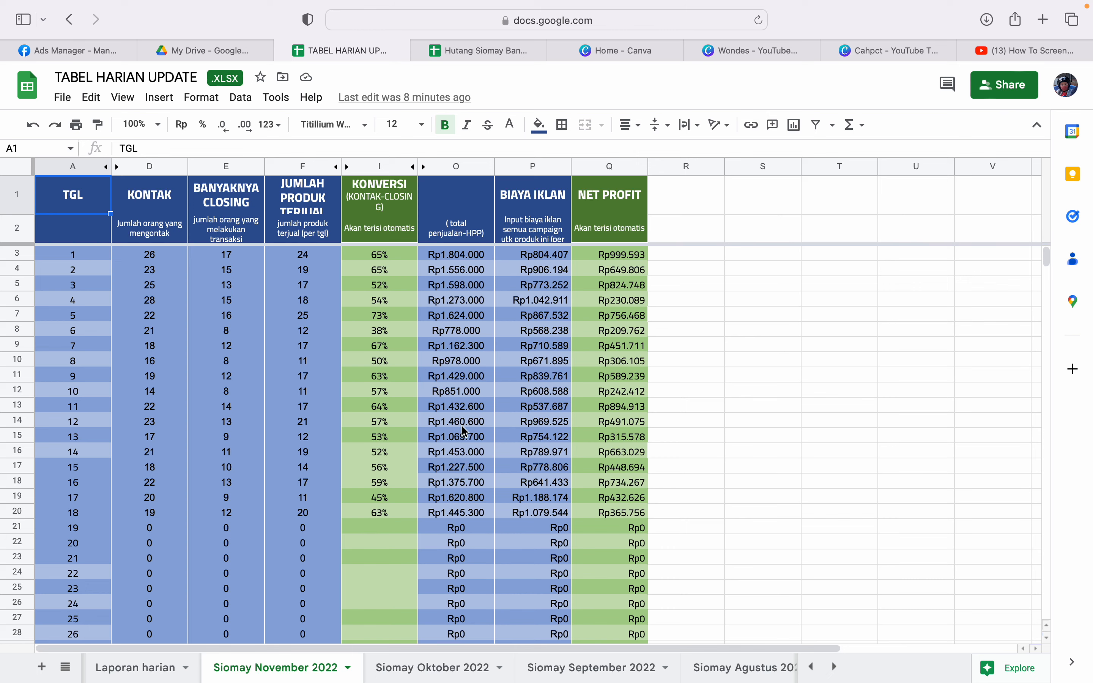
{"action": "scroll", "coordinate": [445, 514], "scroll_direction": "down", "scroll_amount": 2}
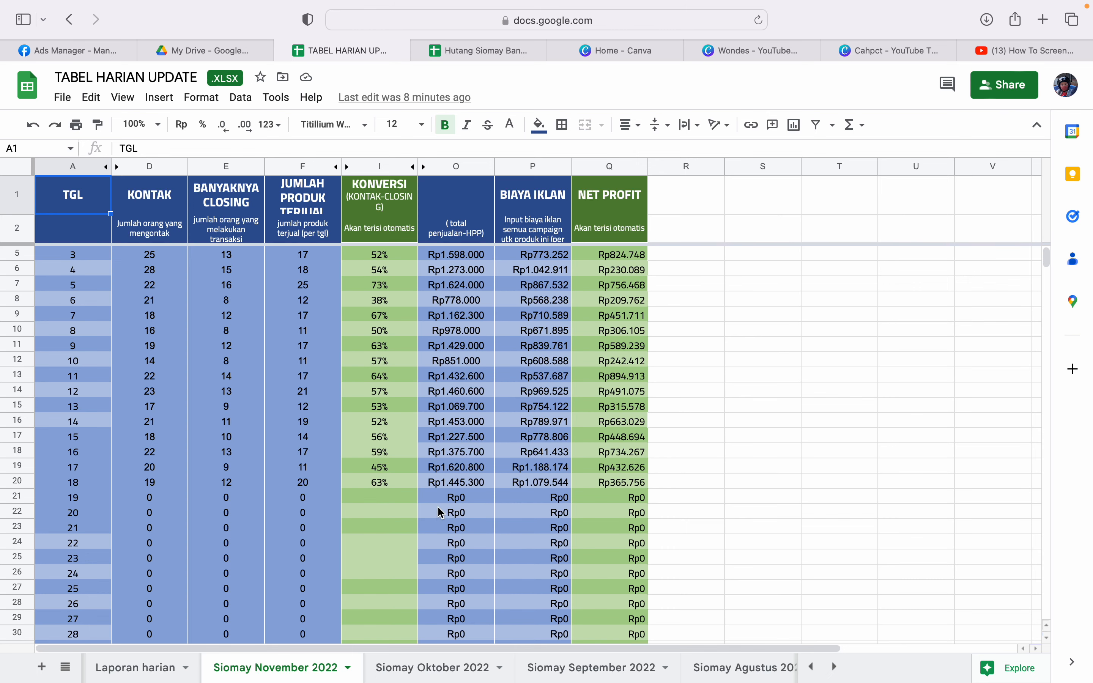
{"action": "key", "text": "ctrl+Up"}
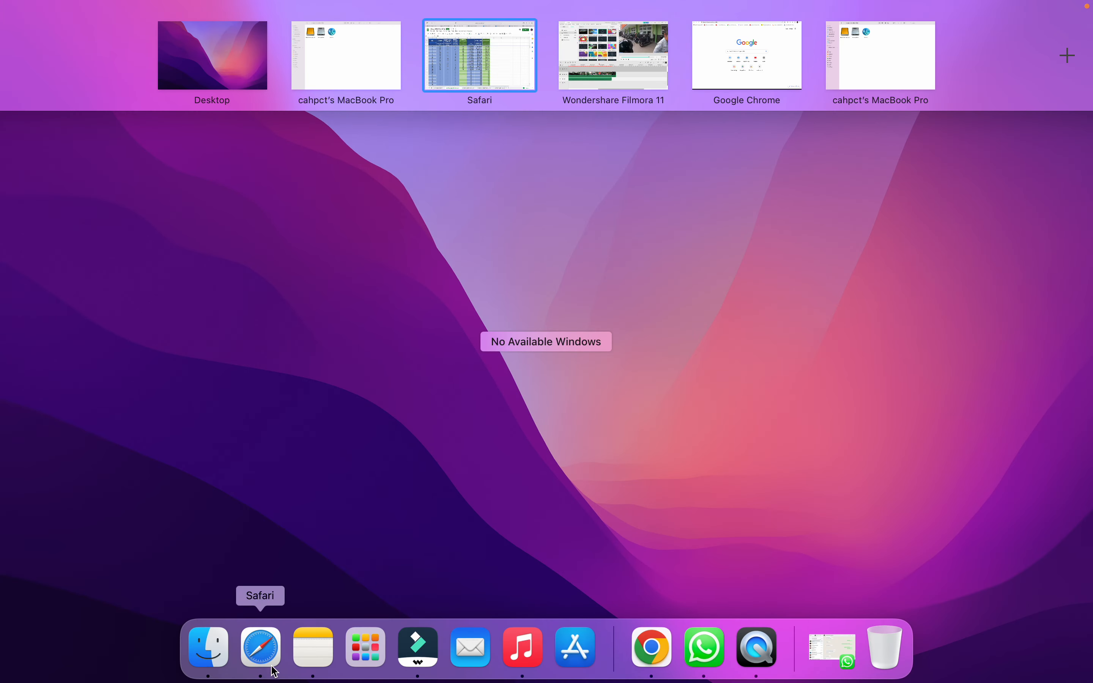
Return to the Ads Manager ad sets list, set the reporting period to Today and deselect the "Entrepreneurship (business & finance)" ad set.
{"action": "left_click", "coordinate": [274, 671]}
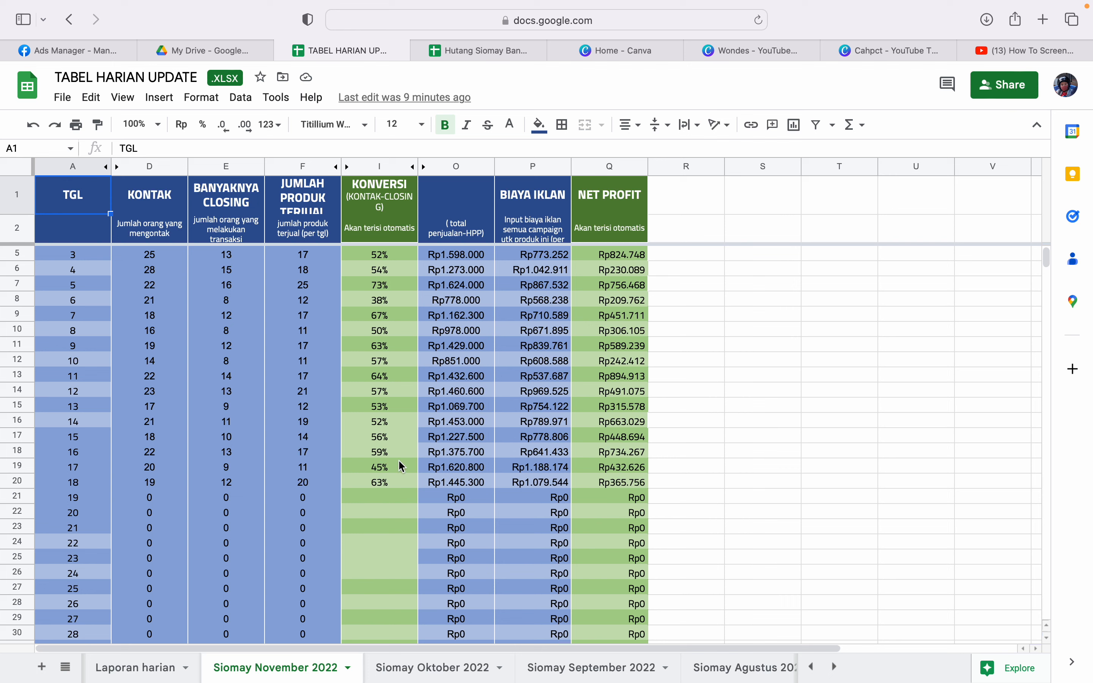
{"action": "left_click", "coordinate": [68, 50]}
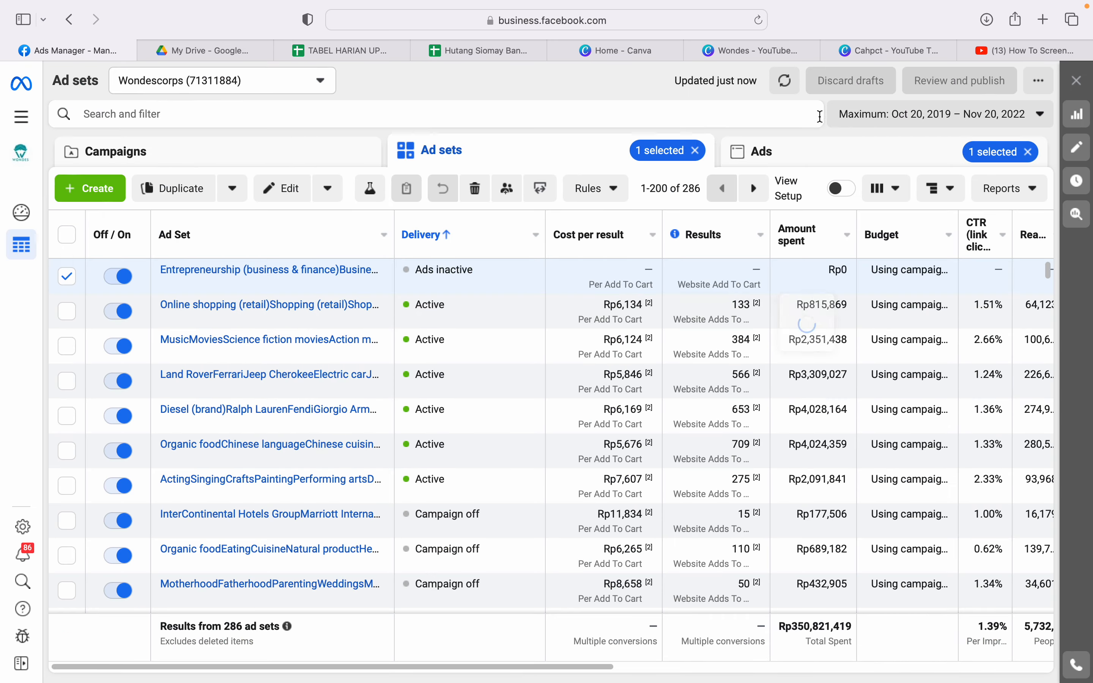
{"action": "left_click", "coordinate": [881, 121]}
{"action": "left_click", "coordinate": [913, 201]}
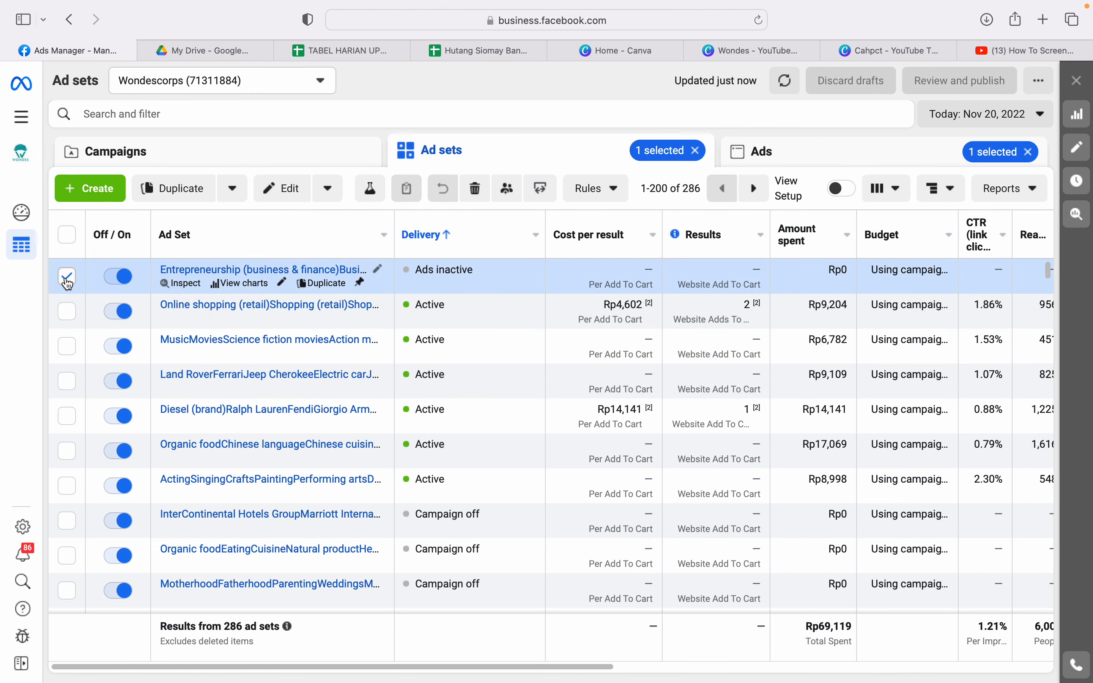
{"action": "left_click", "coordinate": [67, 276]}
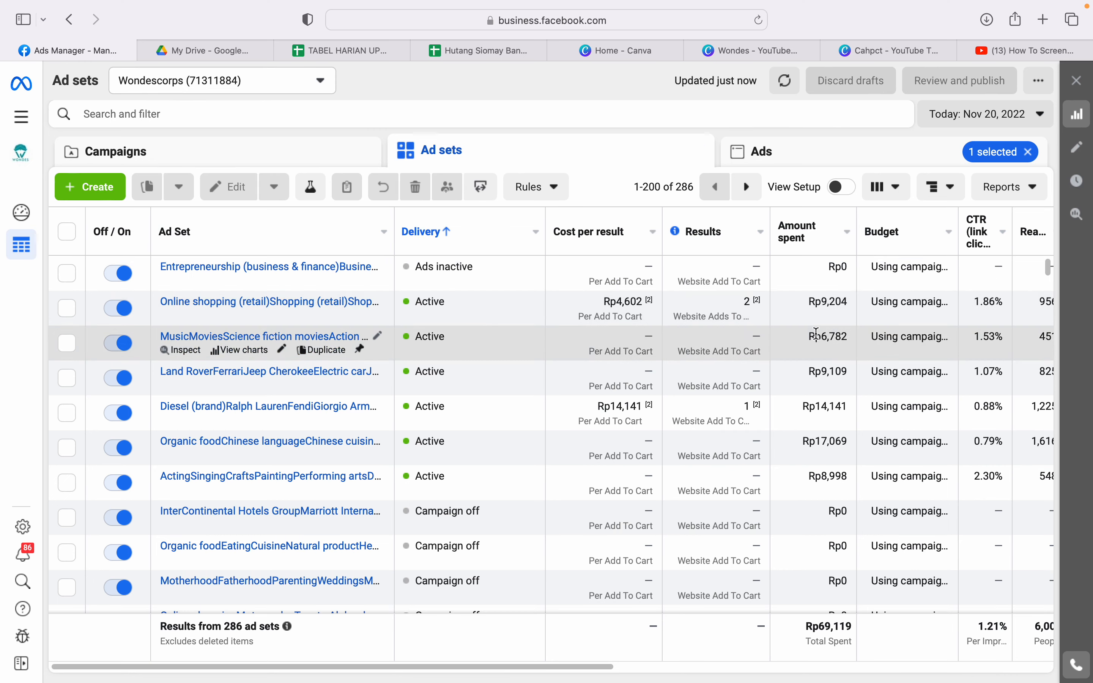
Apply the "laporan iklan 3 (Default)" column preset to the ad sets list and narrow the Delivery column.
{"action": "left_click", "coordinate": [898, 195]}
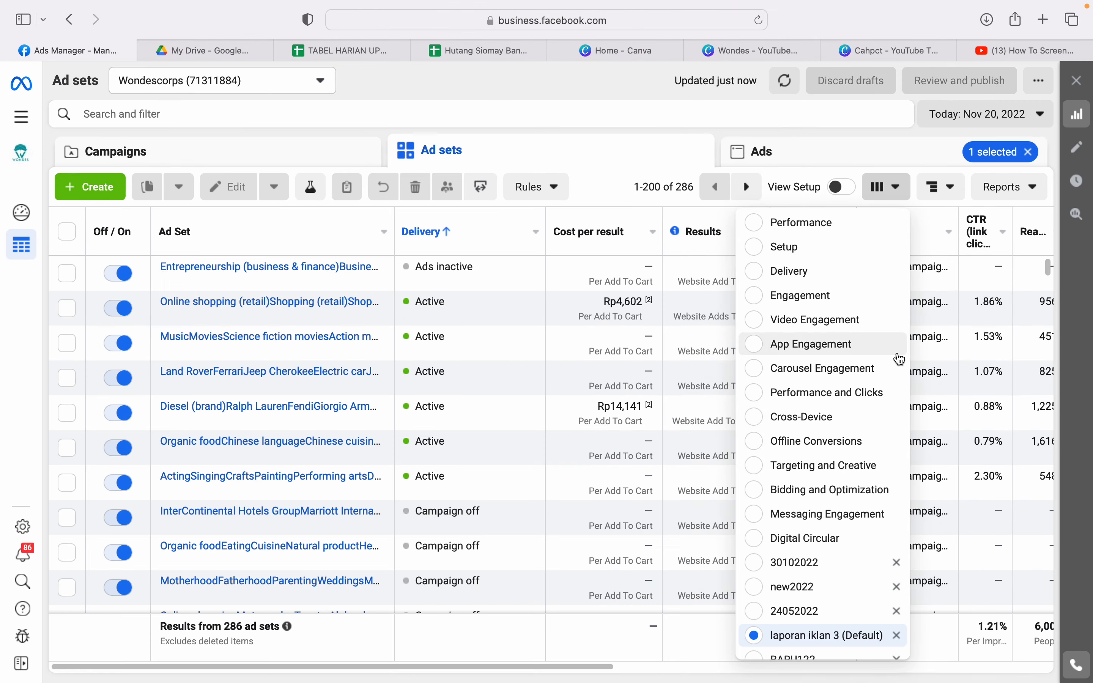
{"action": "left_click", "coordinate": [798, 637]}
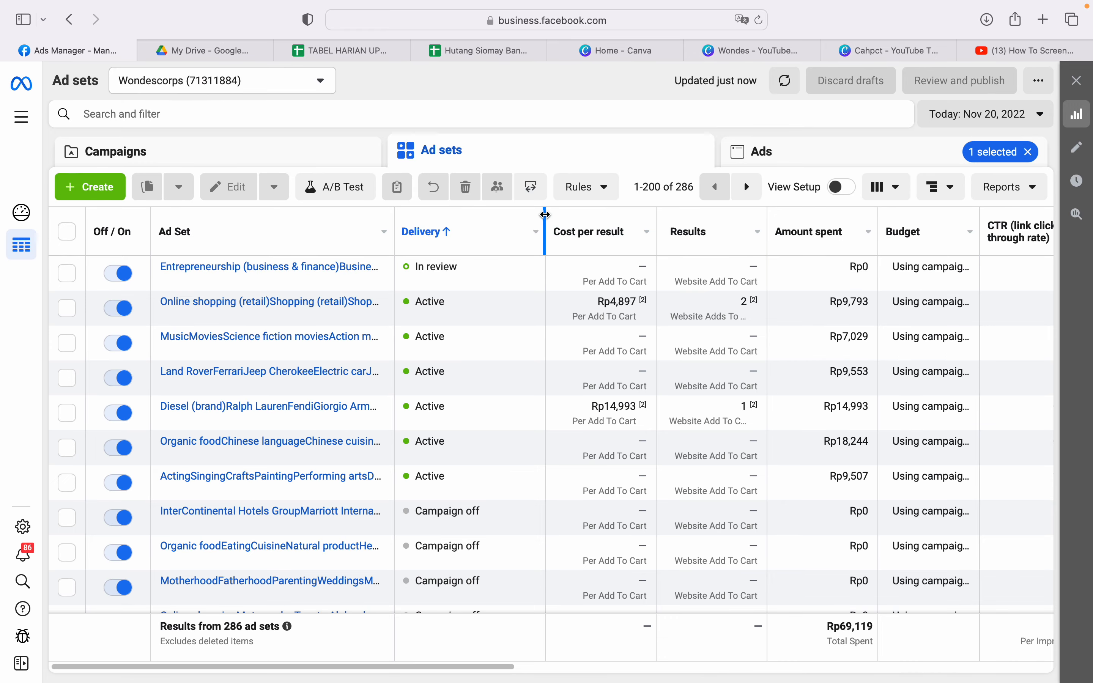
{"action": "left_click_drag", "start_coordinate": [545, 214], "coordinate": [501, 215]}
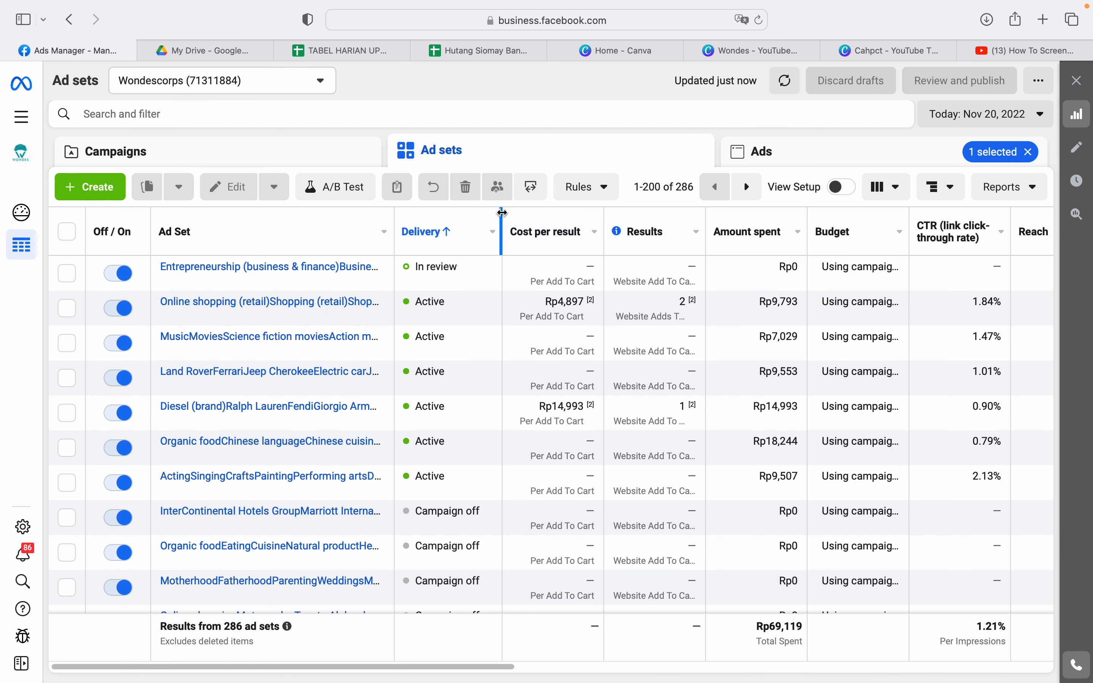
{"action": "mouse_move", "coordinate": [502, 212]}
{"action": "left_mouse_down"}
{"action": "mouse_move", "coordinate": [480, 213]}
{"action": "mouse_move", "coordinate": [490, 213]}
{"action": "left_mouse_up"}
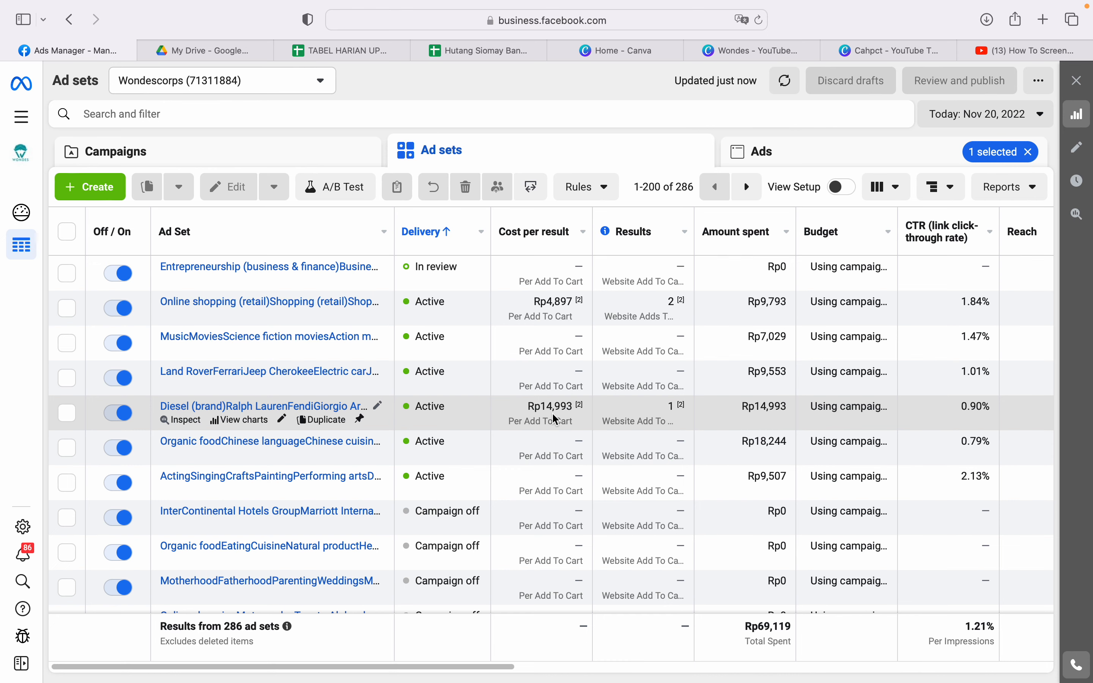
Set the reporting period of the ad sets list to Yesterday.
{"action": "left_click", "coordinate": [986, 114]}
{"action": "left_click", "coordinate": [994, 220]}
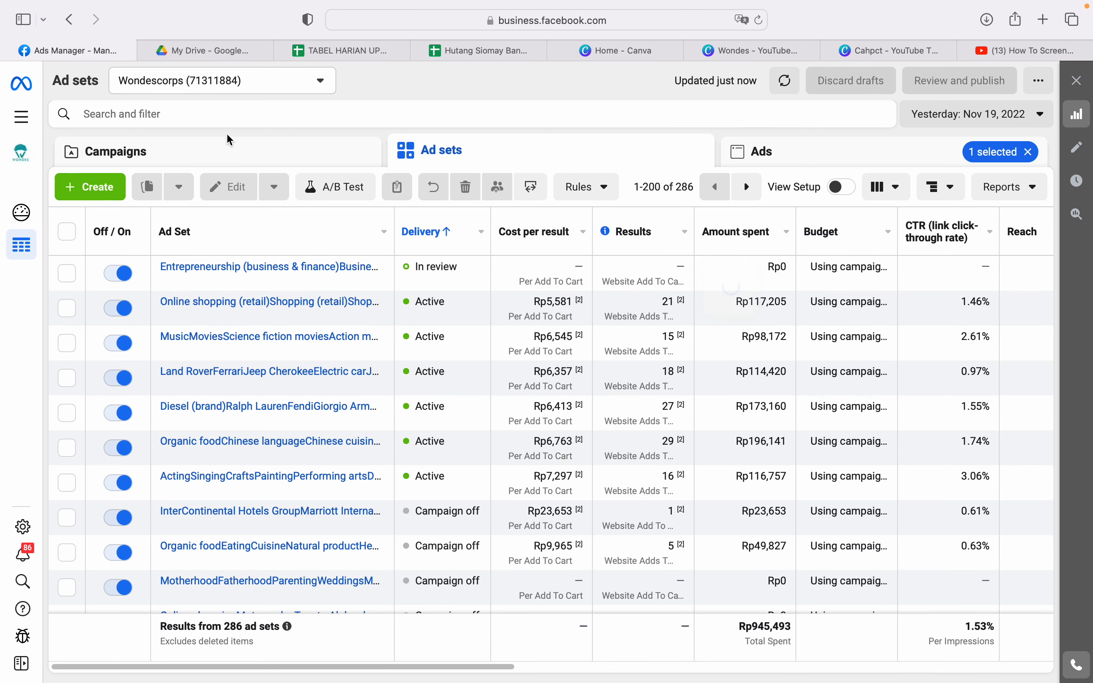
Review the daily ad payment transactions on the account's Billing page and return to the ad sets list.
{"action": "left_click", "coordinate": [21, 117]}
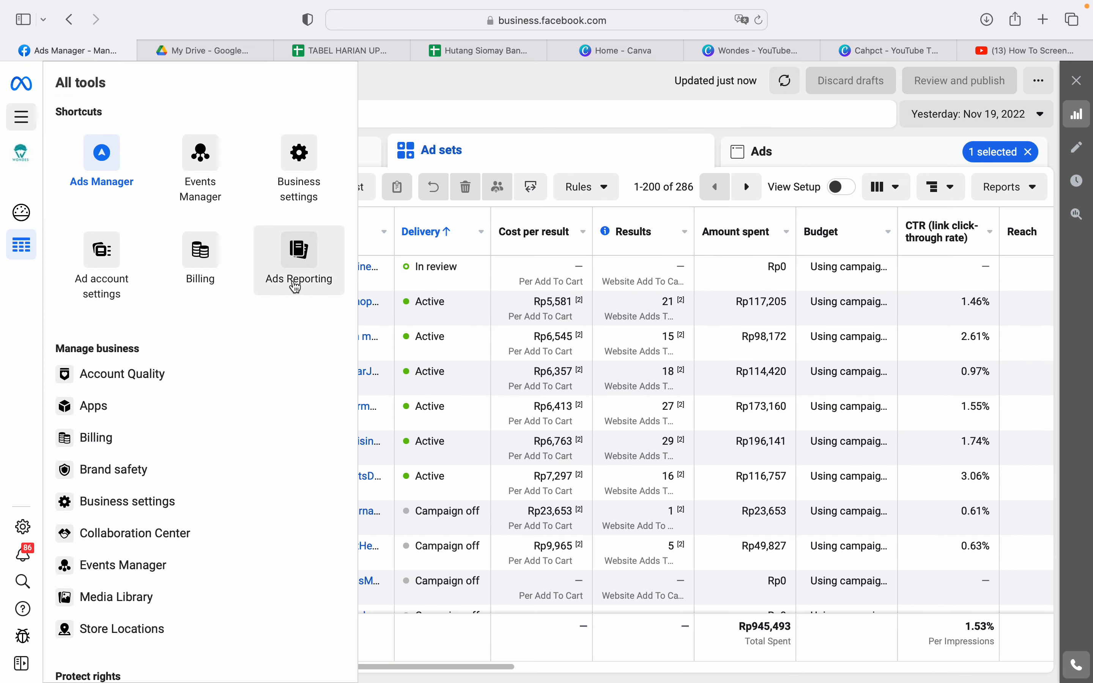
{"action": "left_click", "coordinate": [192, 261]}
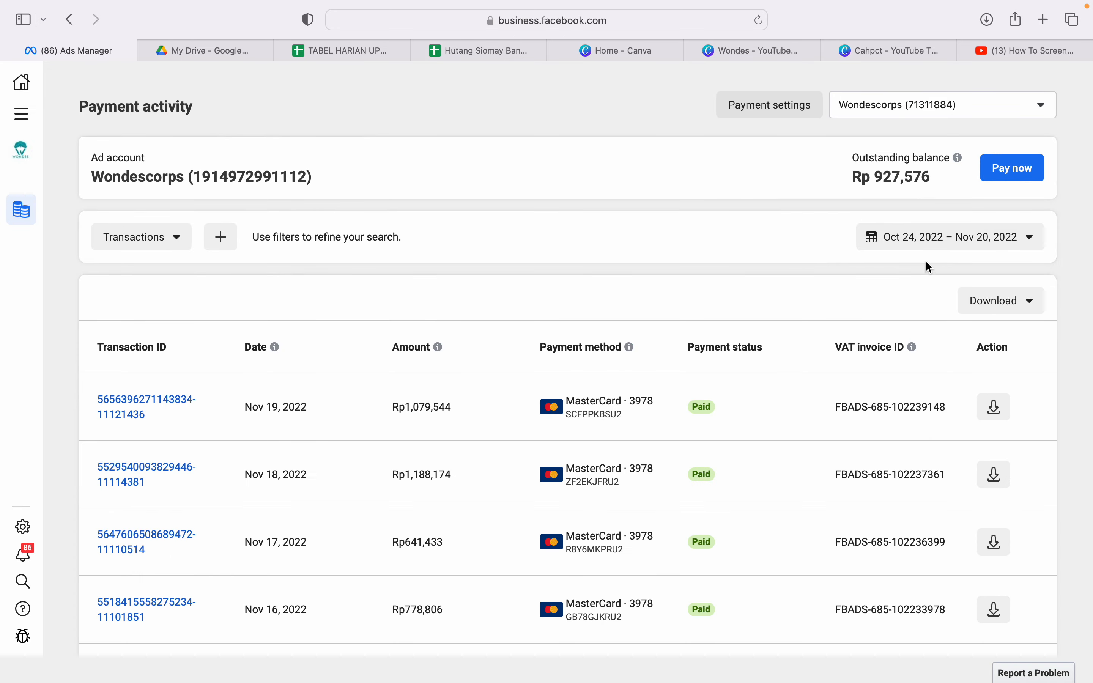
{"action": "scroll", "coordinate": [926, 263], "scroll_direction": "down", "scroll_amount": 3}
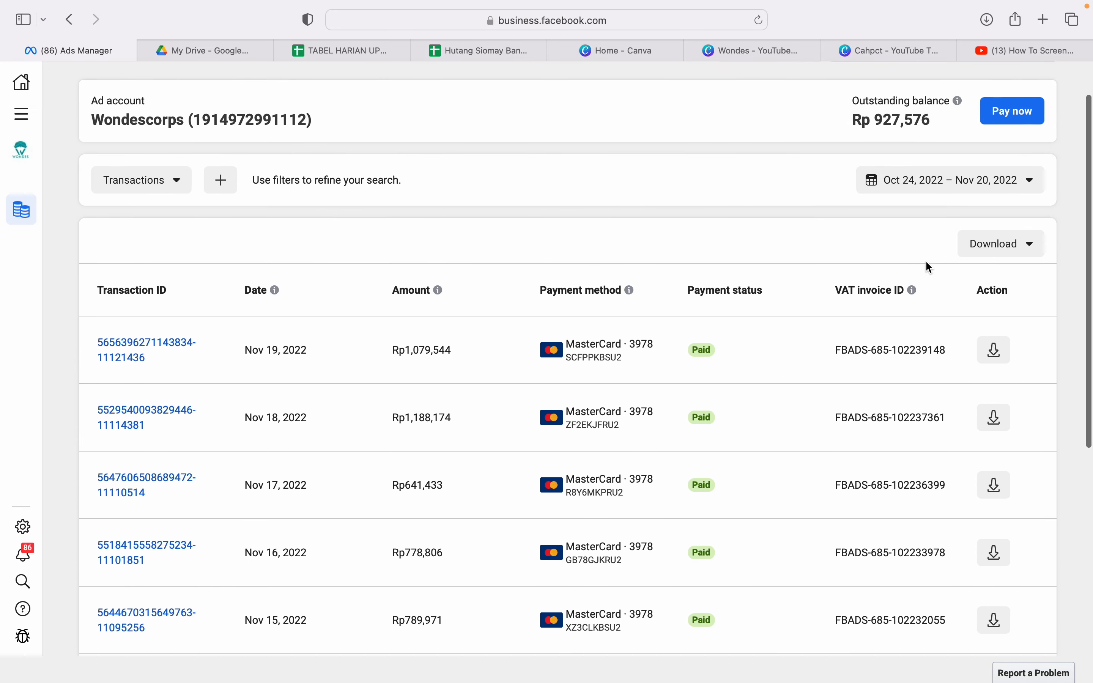
{"action": "scroll", "coordinate": [927, 263], "scroll_direction": "down", "scroll_amount": 10}
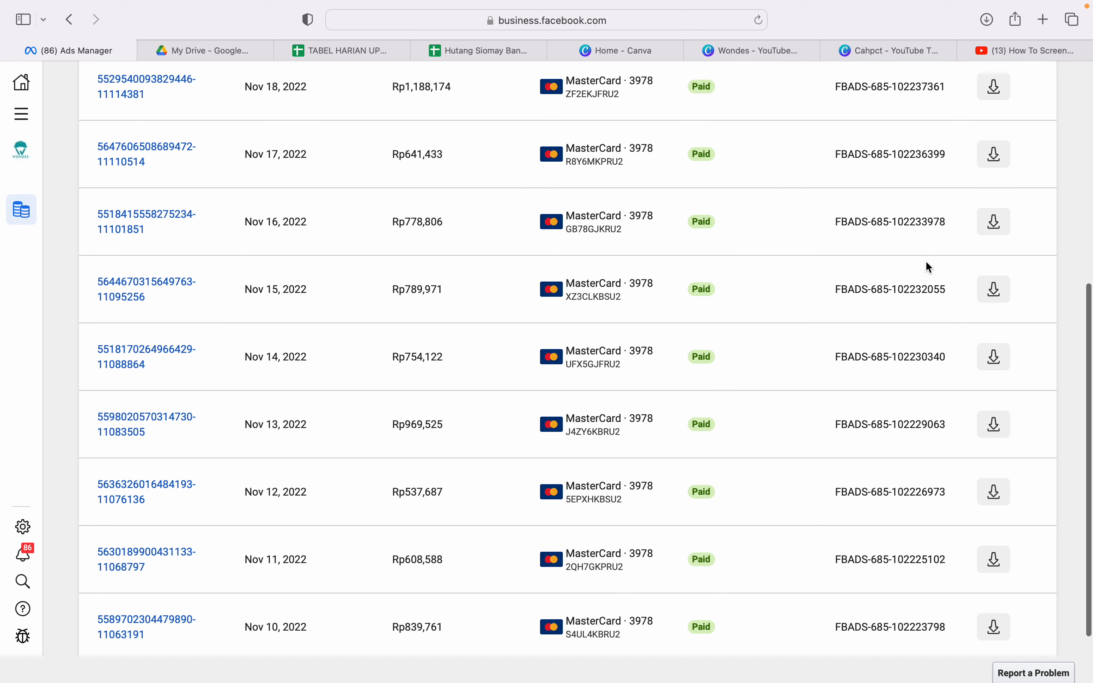
{"action": "scroll", "coordinate": [927, 266], "scroll_direction": "up", "scroll_amount": 10}
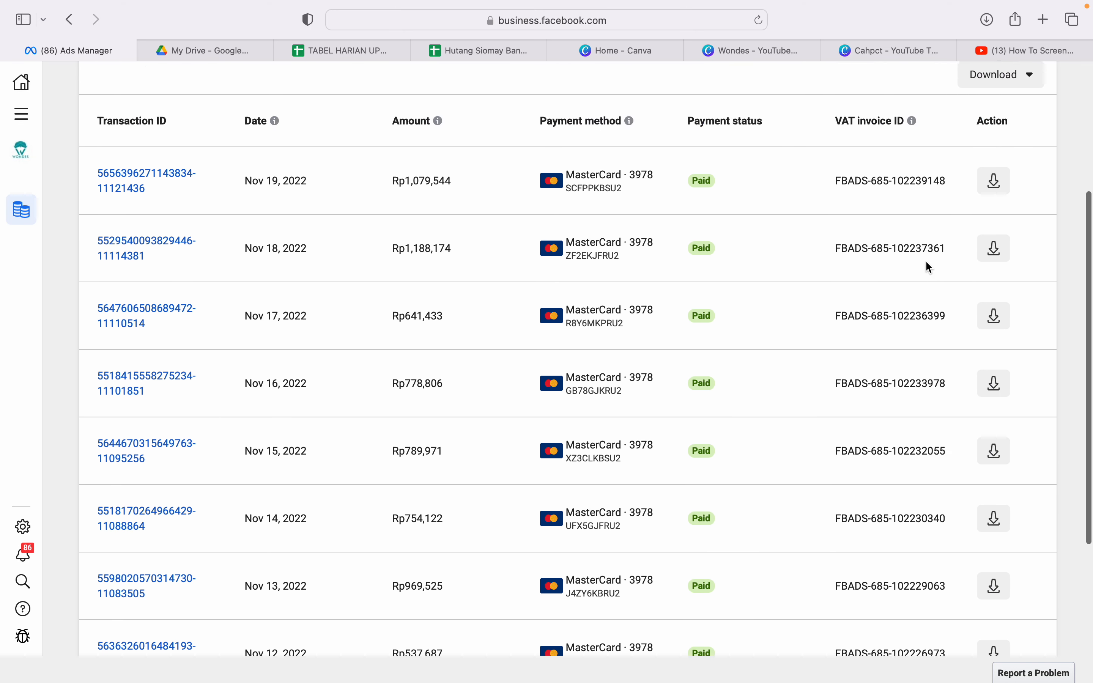
{"action": "scroll", "coordinate": [931, 267], "scroll_direction": "down", "scroll_amount": 2}
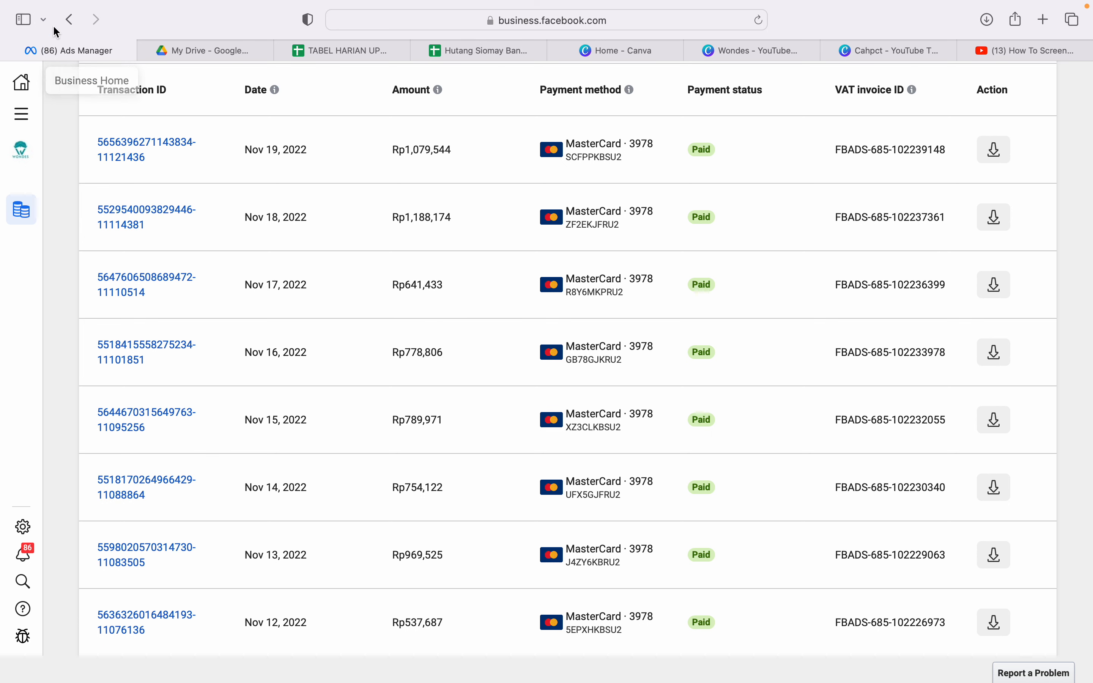
{"action": "left_click", "coordinate": [70, 19]}
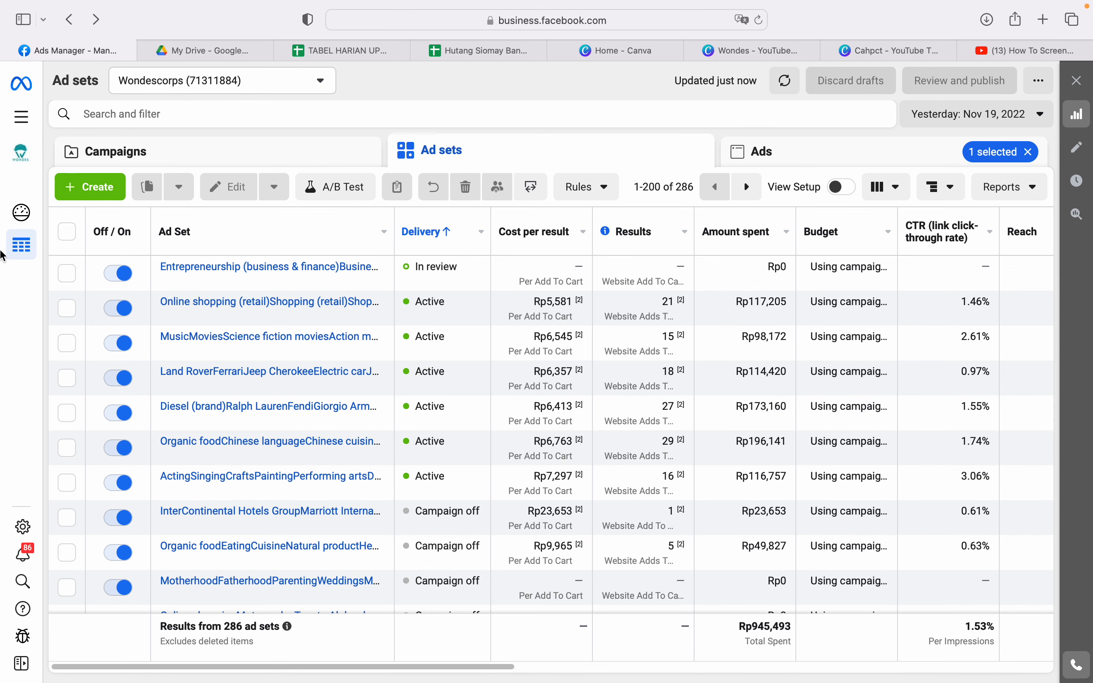
Switch to WhatsApp and open the "Team Wondes Official" group chat.
{"action": "mouse_move", "coordinate": [2, 254]}
{"action": "key", "text": "ctrl+Right"}
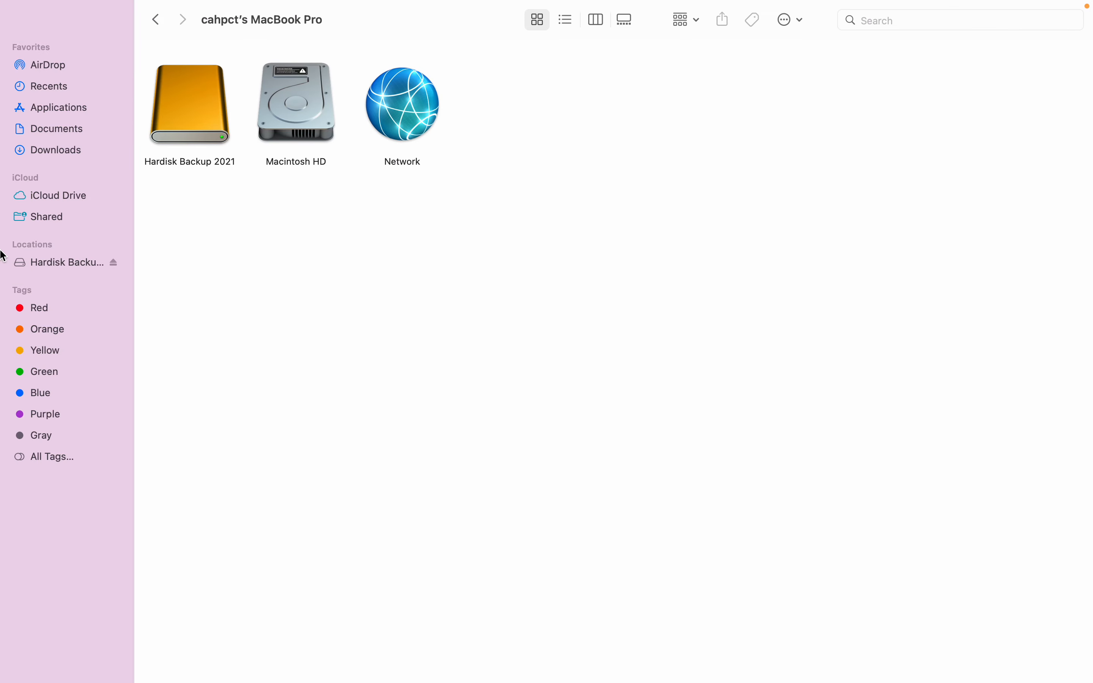
{"action": "key", "text": "super+Tab"}
{"action": "key", "text": "super+Tab"}
{"action": "key", "text": "super+Tab"}
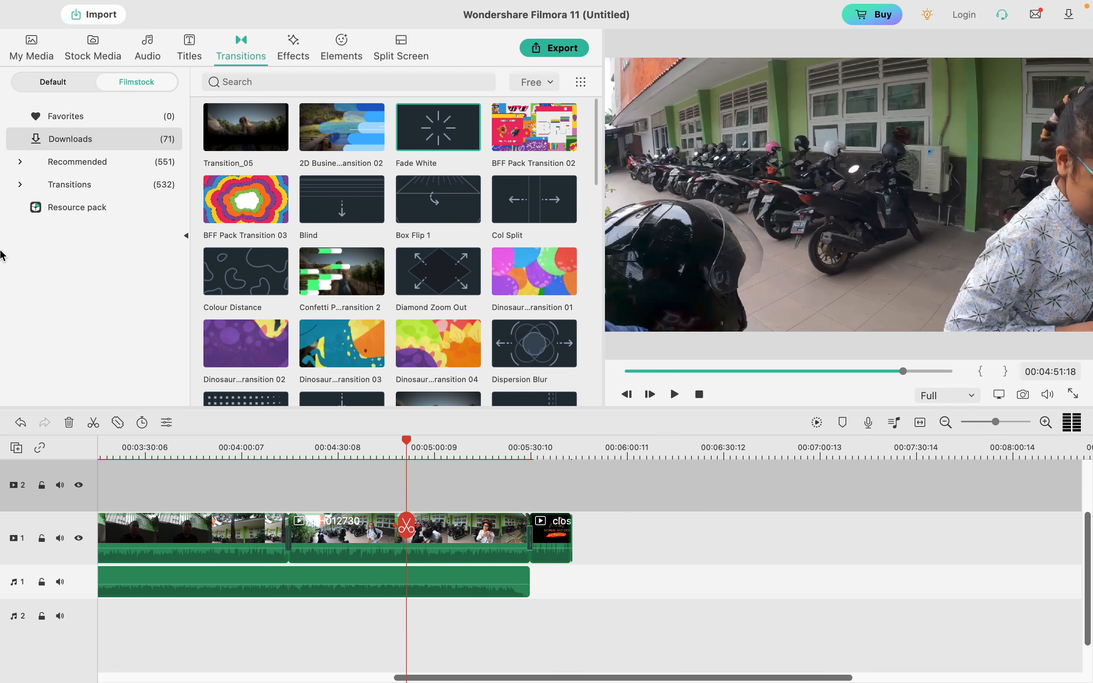
{"action": "key", "text": "super+Tab"}
{"action": "key", "text": "super+Tab"}
{"action": "key", "text": "super+Tab"}
{"action": "key", "text": "super+Tab"}
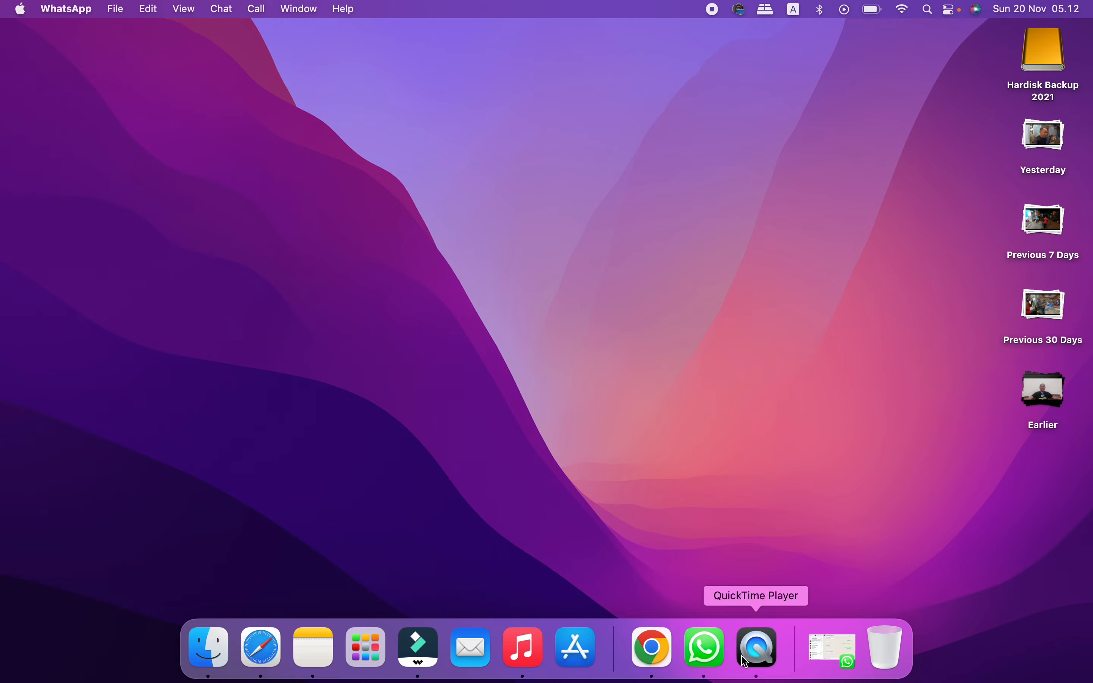
{"action": "left_click", "coordinate": [702, 650]}
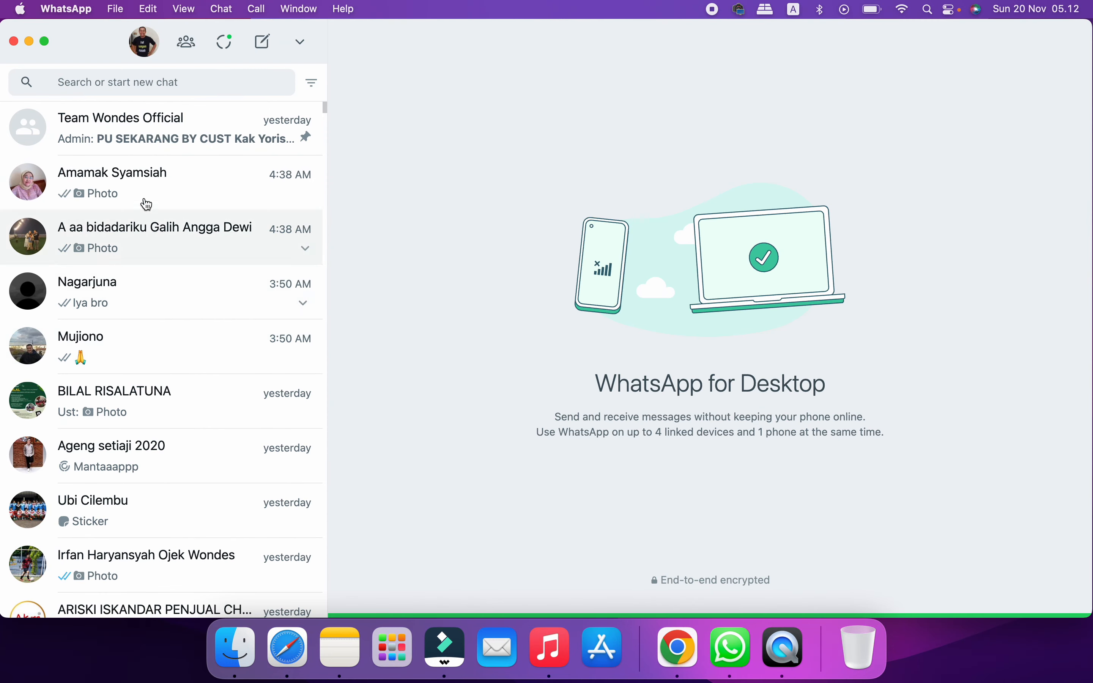
{"action": "left_click", "coordinate": [160, 138]}
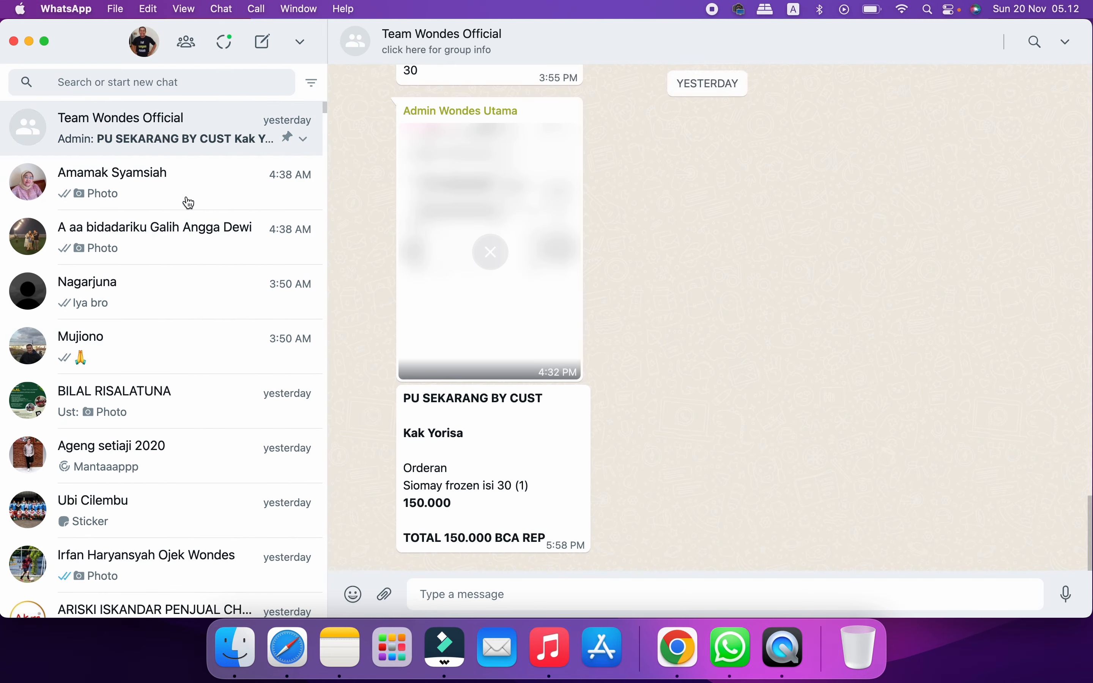
Examine the order messages in the "Team Wondes Official" group chat, going back through yesterday's orders to Friday's.
{"action": "scroll", "coordinate": [639, 414], "scroll_direction": "up", "scroll_amount": 10}
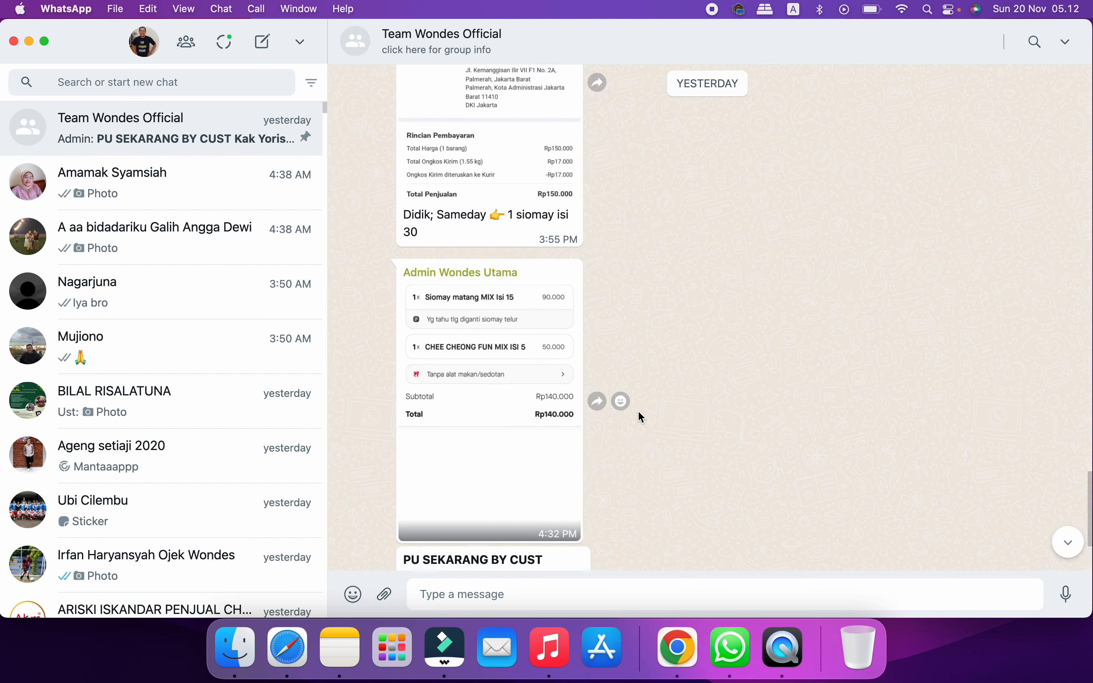
{"action": "scroll", "coordinate": [639, 412], "scroll_direction": "up", "scroll_amount": 10}
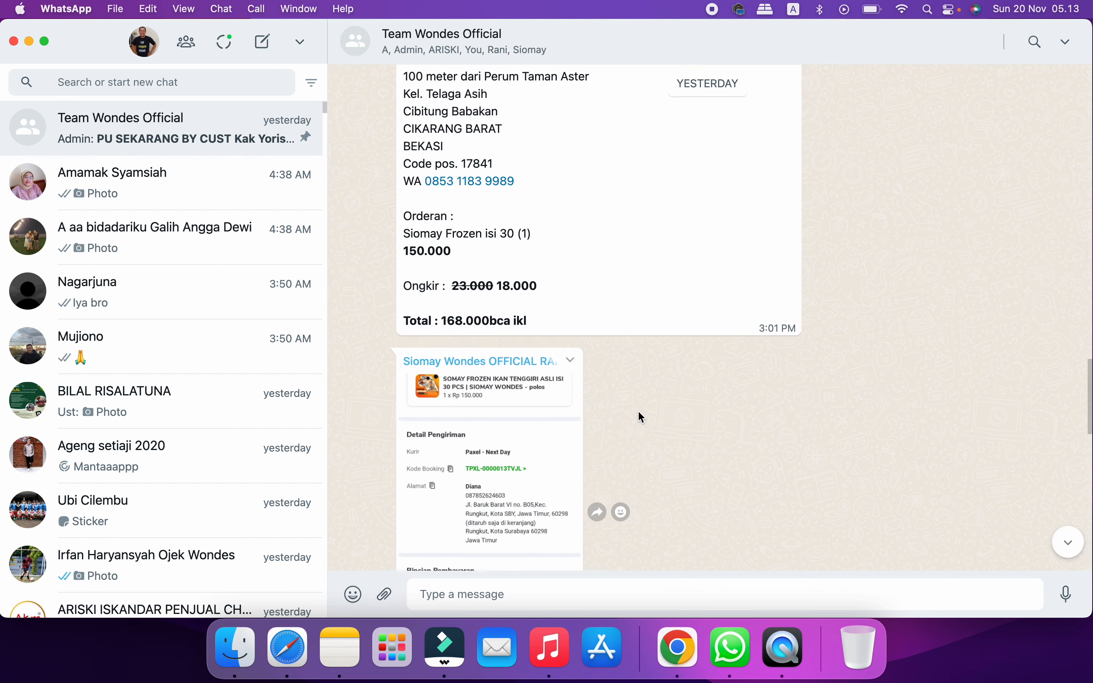
{"action": "scroll", "coordinate": [641, 416], "scroll_direction": "up", "scroll_amount": 10}
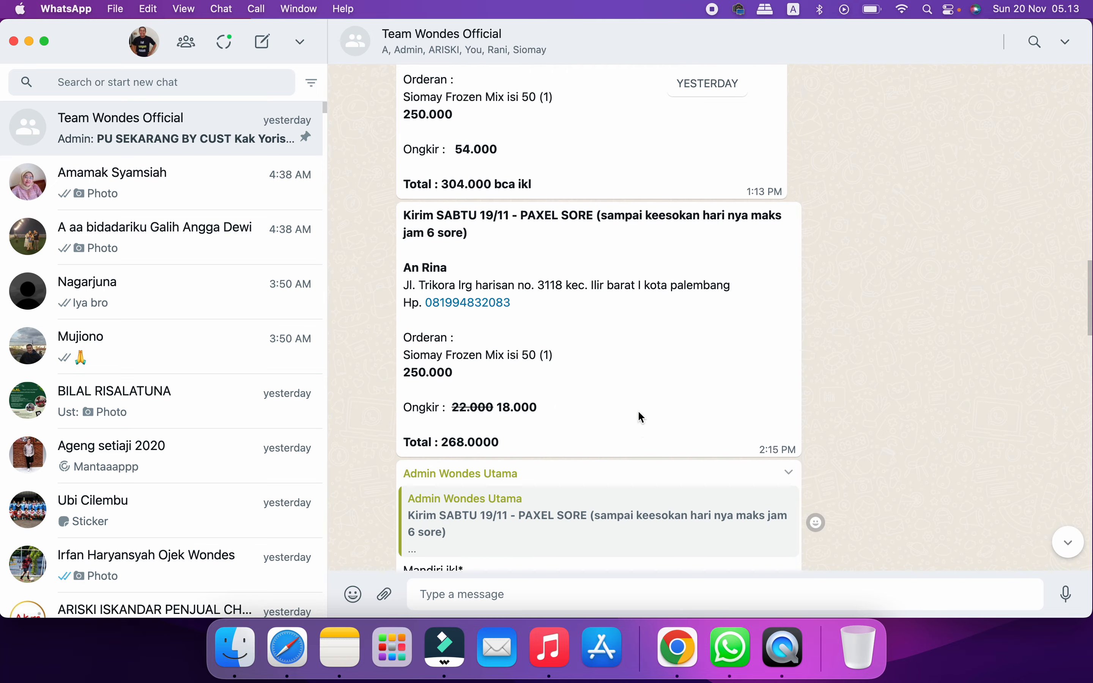
{"action": "scroll", "coordinate": [642, 416], "scroll_direction": "up", "scroll_amount": 10}
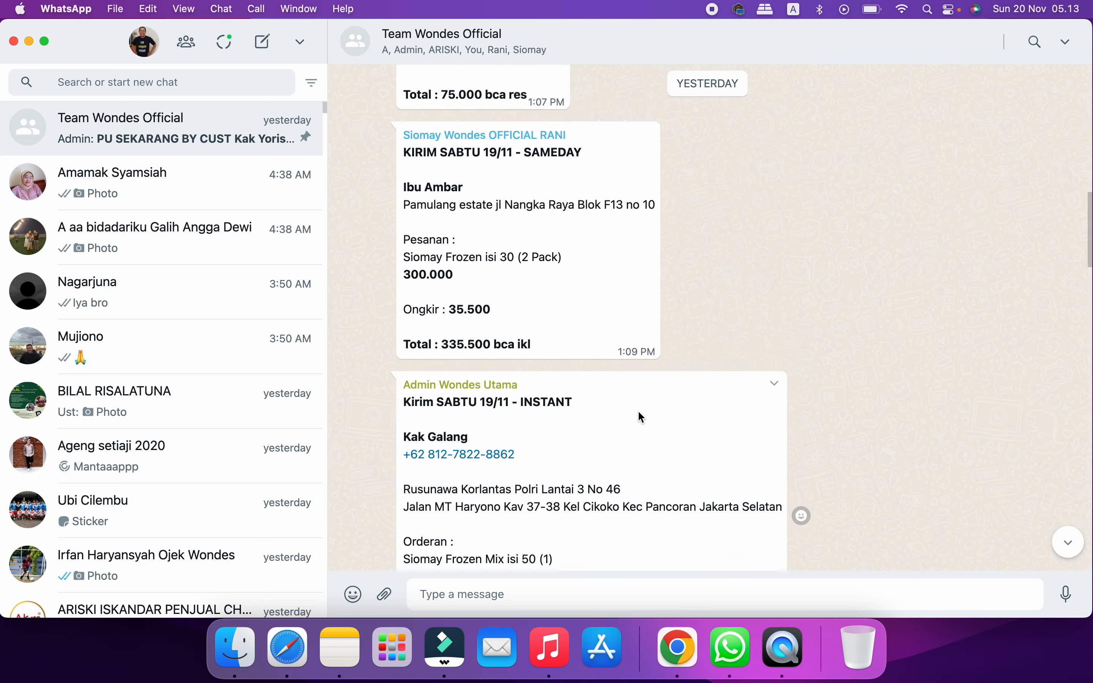
{"action": "scroll", "coordinate": [639, 412], "scroll_direction": "down", "scroll_amount": 3}
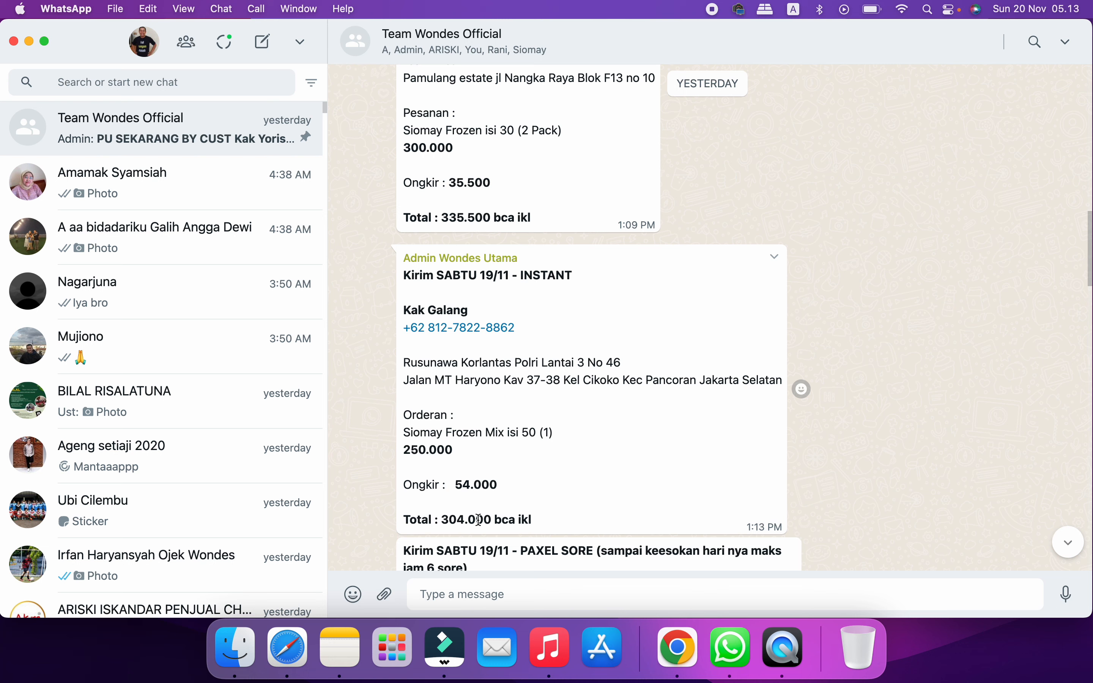
{"action": "scroll", "coordinate": [547, 494], "scroll_direction": "up", "scroll_amount": 15}
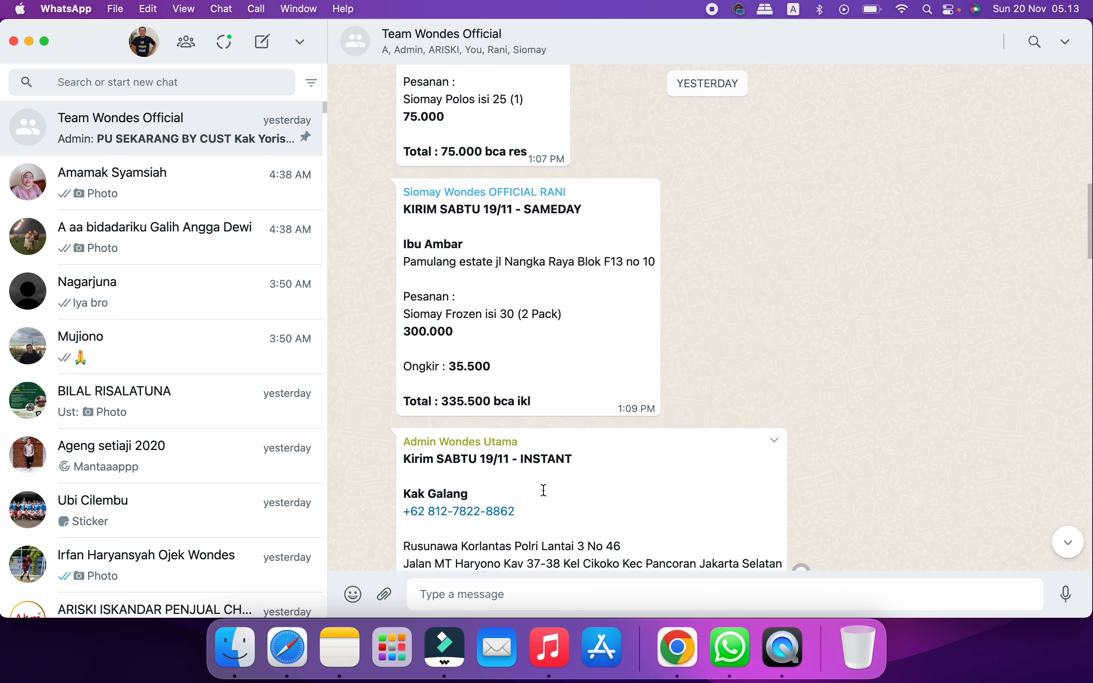
{"action": "scroll", "coordinate": [504, 463], "scroll_direction": "up", "scroll_amount": 3}
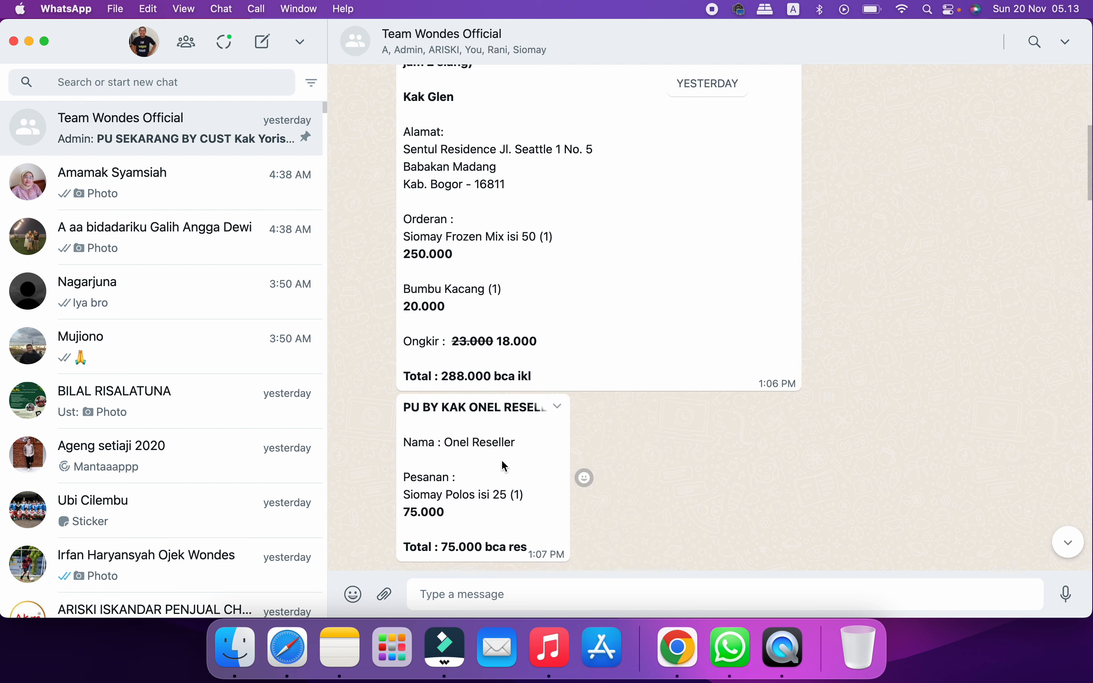
{"action": "scroll", "coordinate": [569, 411], "scroll_direction": "up", "scroll_amount": 16}
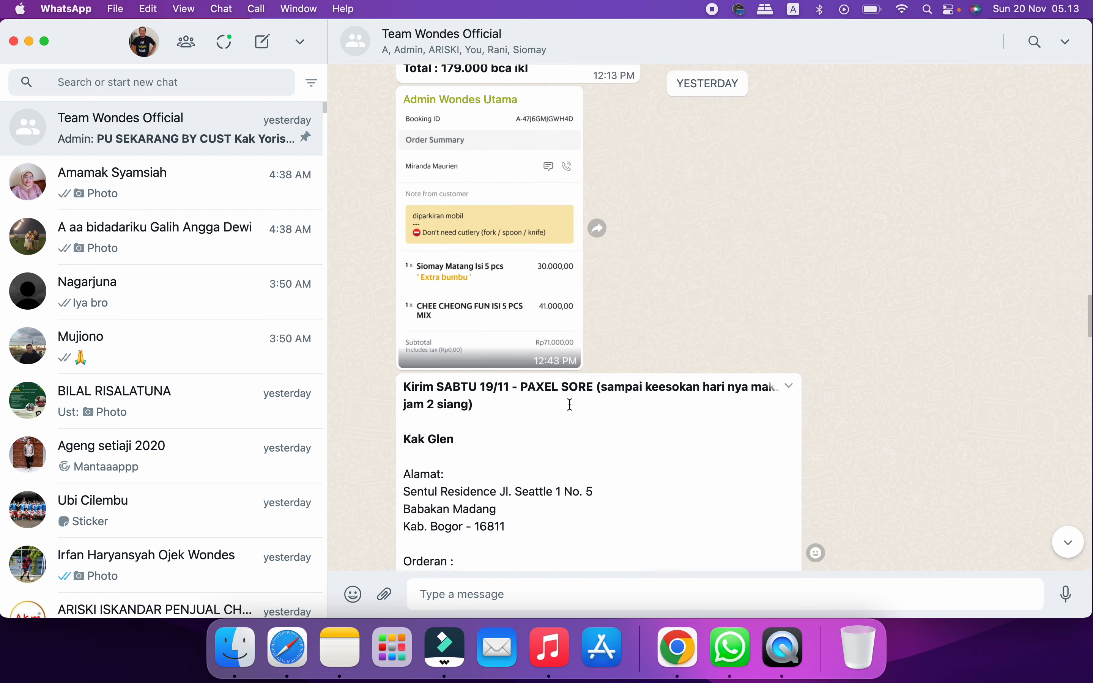
{"action": "scroll", "coordinate": [570, 412], "scroll_direction": "up", "scroll_amount": 3}
{"action": "scroll", "coordinate": [571, 413], "scroll_direction": "up", "scroll_amount": 15}
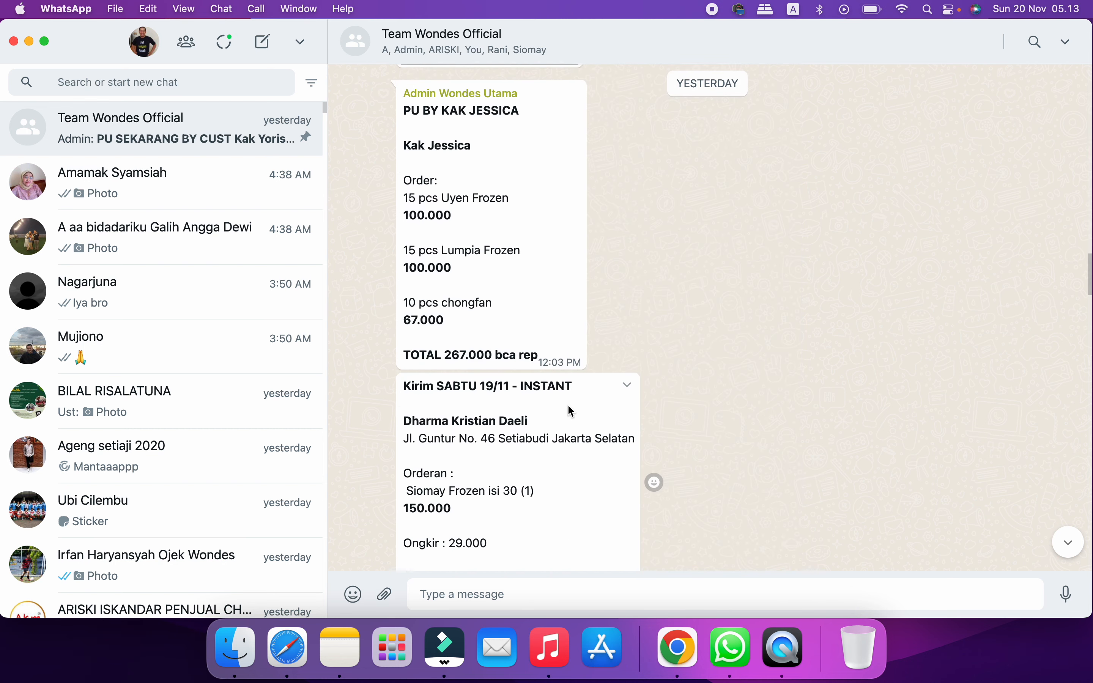
{"action": "scroll", "coordinate": [504, 391], "scroll_direction": "up", "scroll_amount": 15}
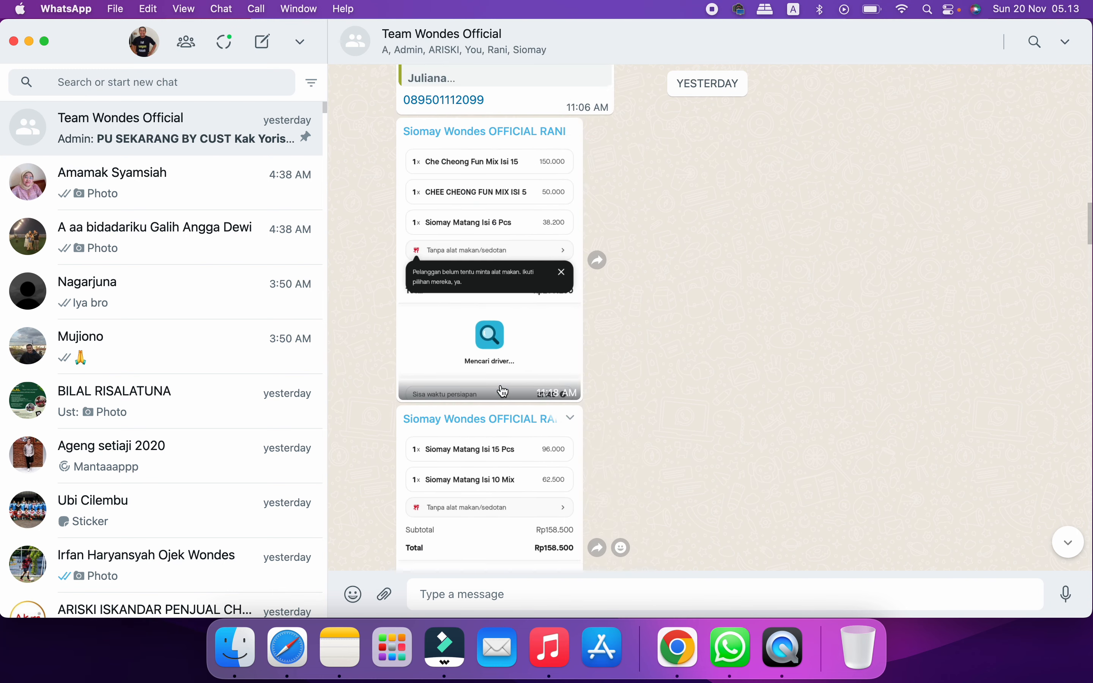
{"action": "scroll", "coordinate": [504, 392], "scroll_direction": "up", "scroll_amount": 15}
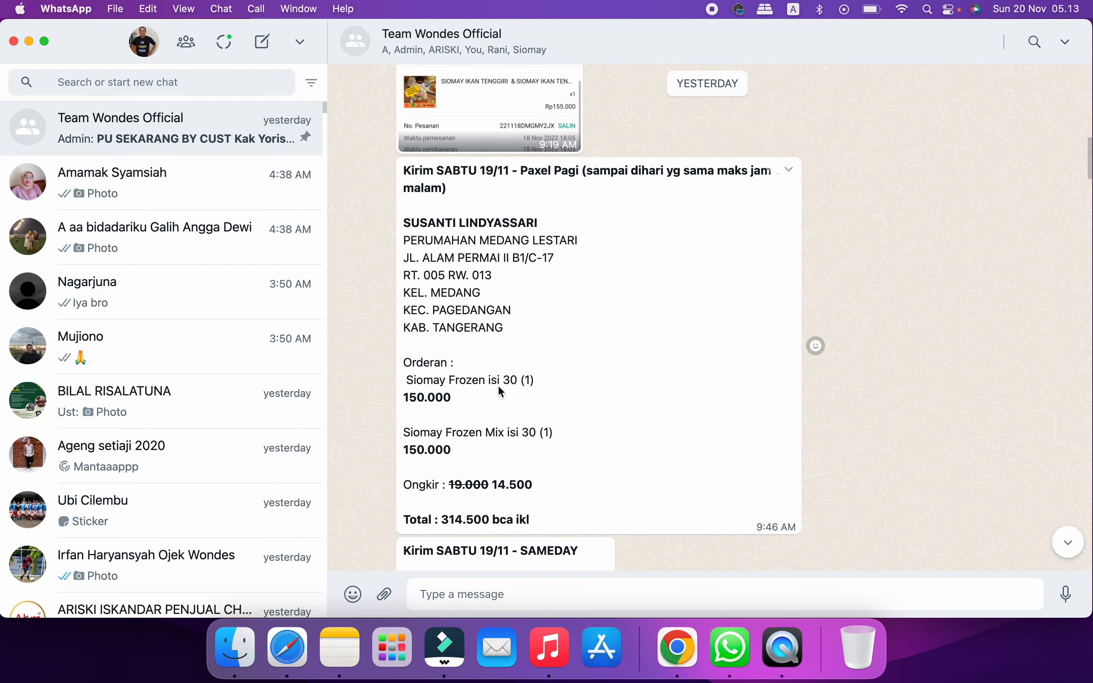
{"action": "scroll", "coordinate": [497, 385], "scroll_direction": "up", "scroll_amount": 10}
{"action": "scroll", "coordinate": [502, 392], "scroll_direction": "up", "scroll_amount": 15}
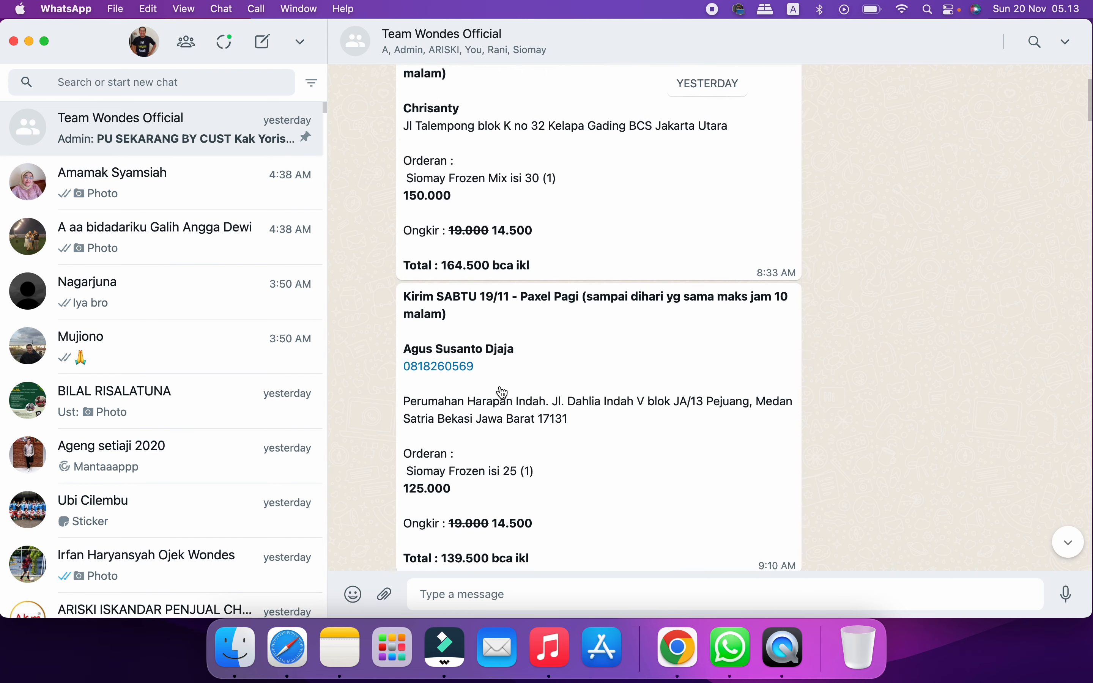
{"action": "scroll", "coordinate": [503, 391], "scroll_direction": "up", "scroll_amount": 15}
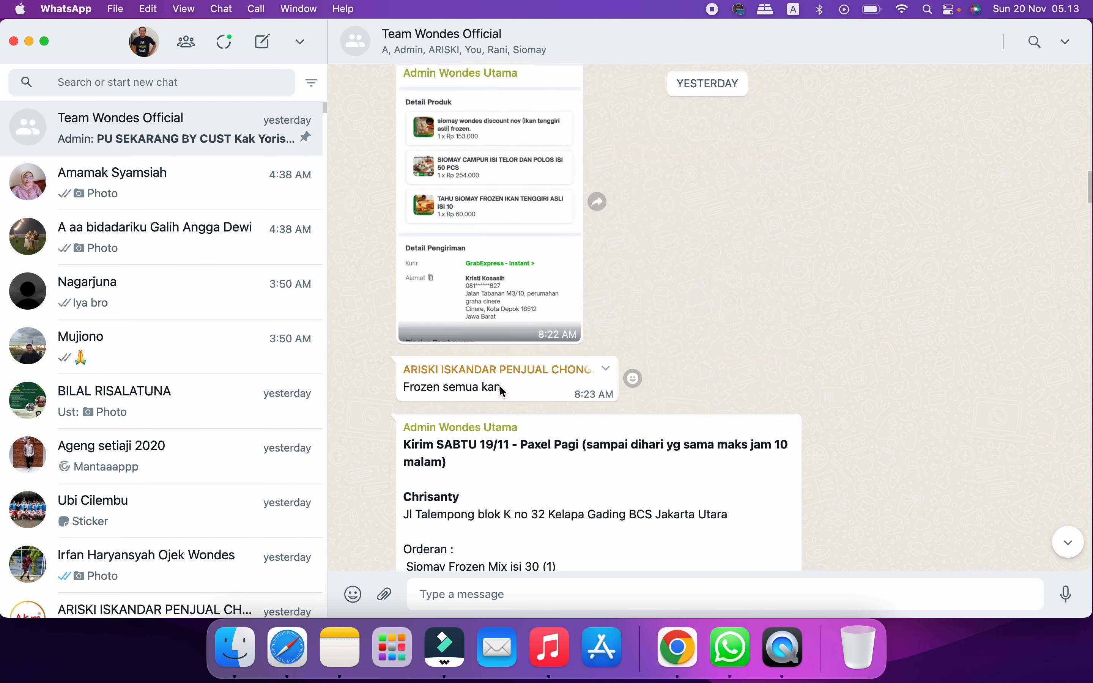
{"action": "scroll", "coordinate": [503, 391], "scroll_direction": "up", "scroll_amount": 3}
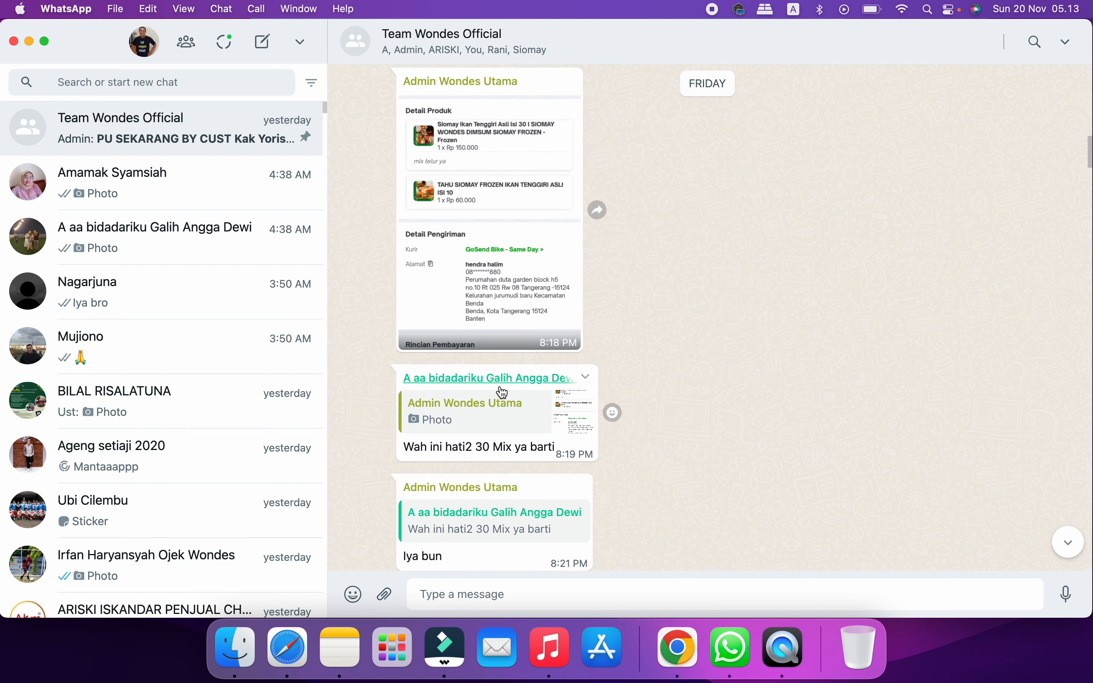
View the order detail photo sent at 8:18 PM on Friday at full size and close it.
{"action": "scroll", "coordinate": [506, 388], "scroll_direction": "up", "scroll_amount": 8}
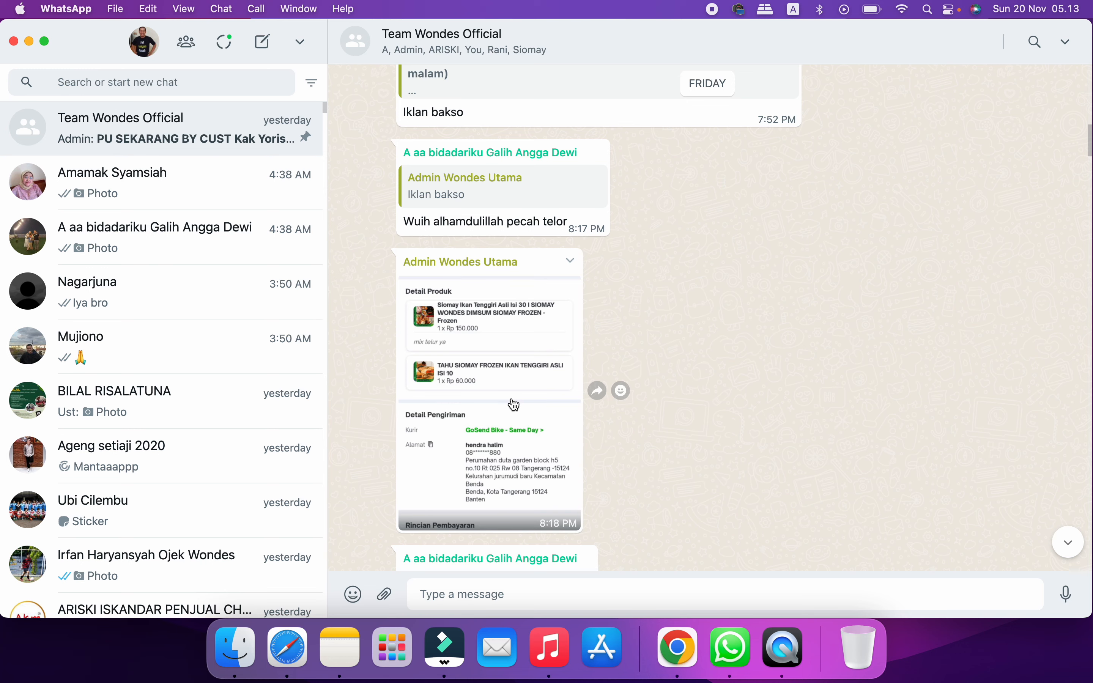
{"action": "left_click", "coordinate": [515, 405]}
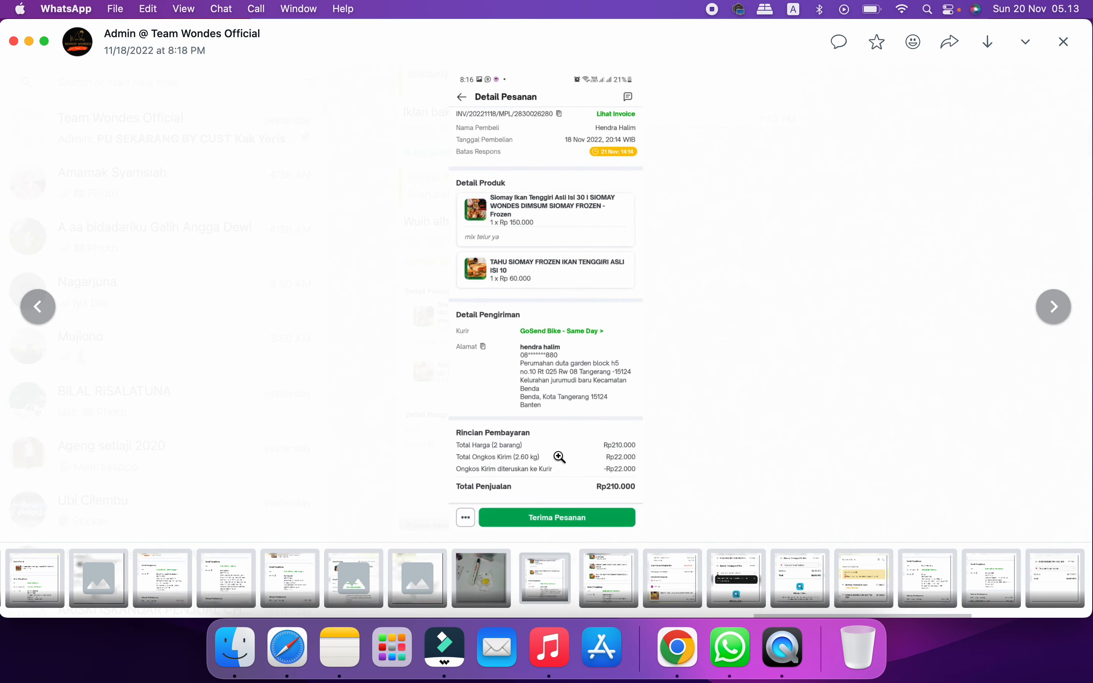
{"action": "left_click", "coordinate": [1064, 43]}
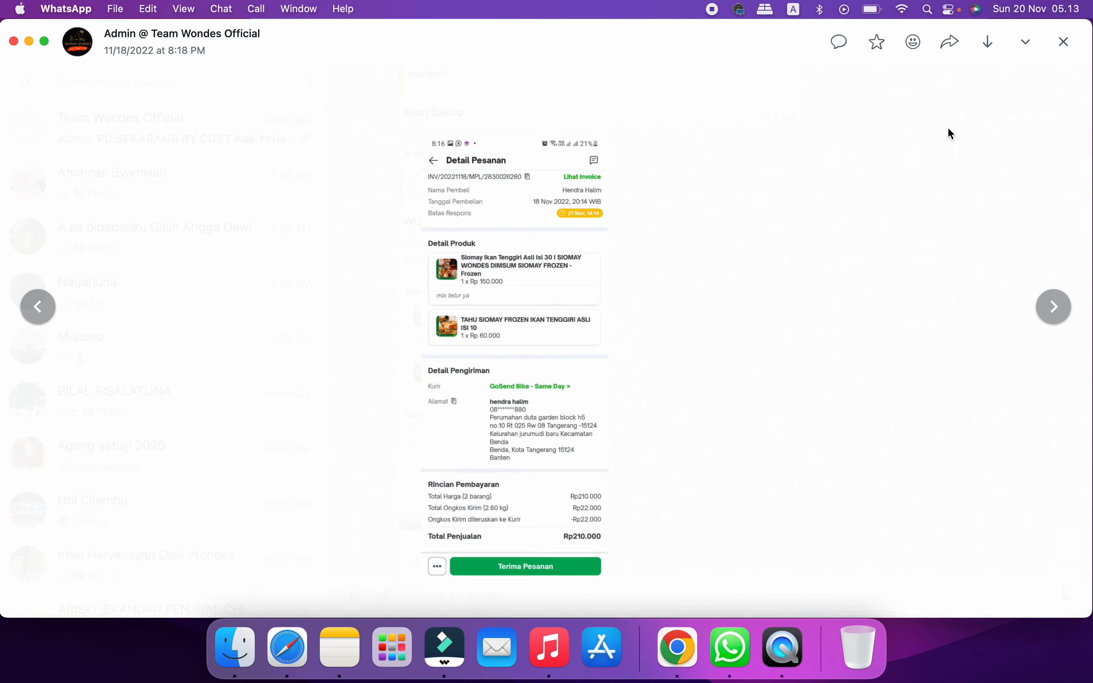
Examine Friday's order messages in the group chat, going back from the evening to the instant-delivery order sent at 12:58 PM.
{"action": "scroll", "coordinate": [797, 314], "scroll_direction": "up", "scroll_amount": 10}
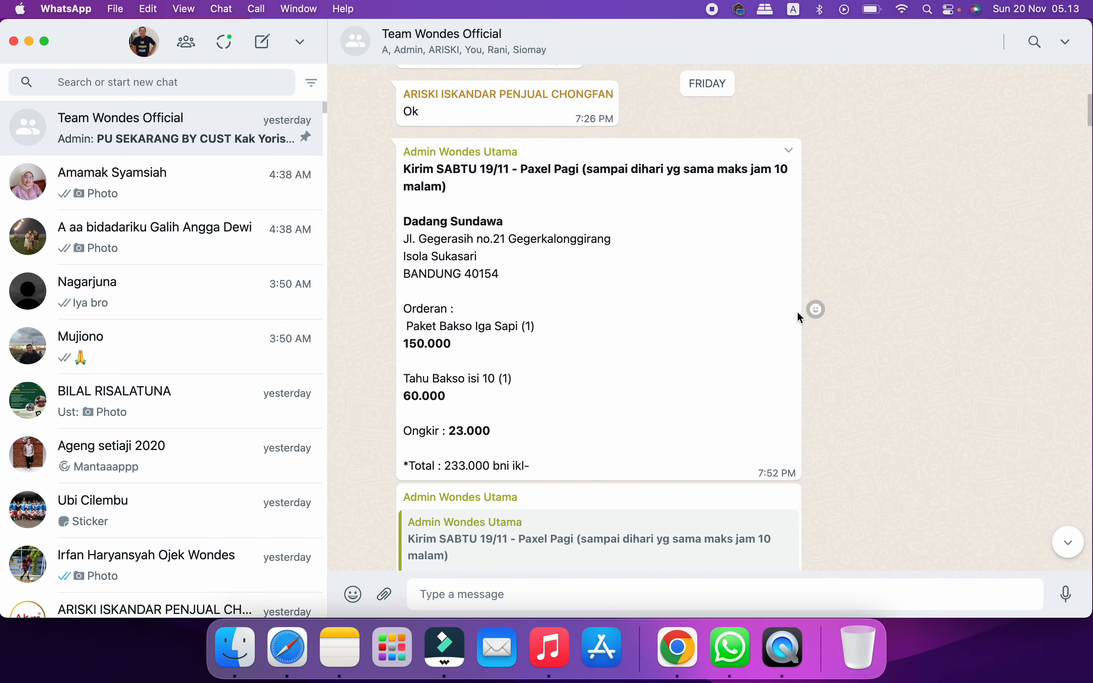
{"action": "scroll", "coordinate": [798, 313], "scroll_direction": "up", "scroll_amount": 10}
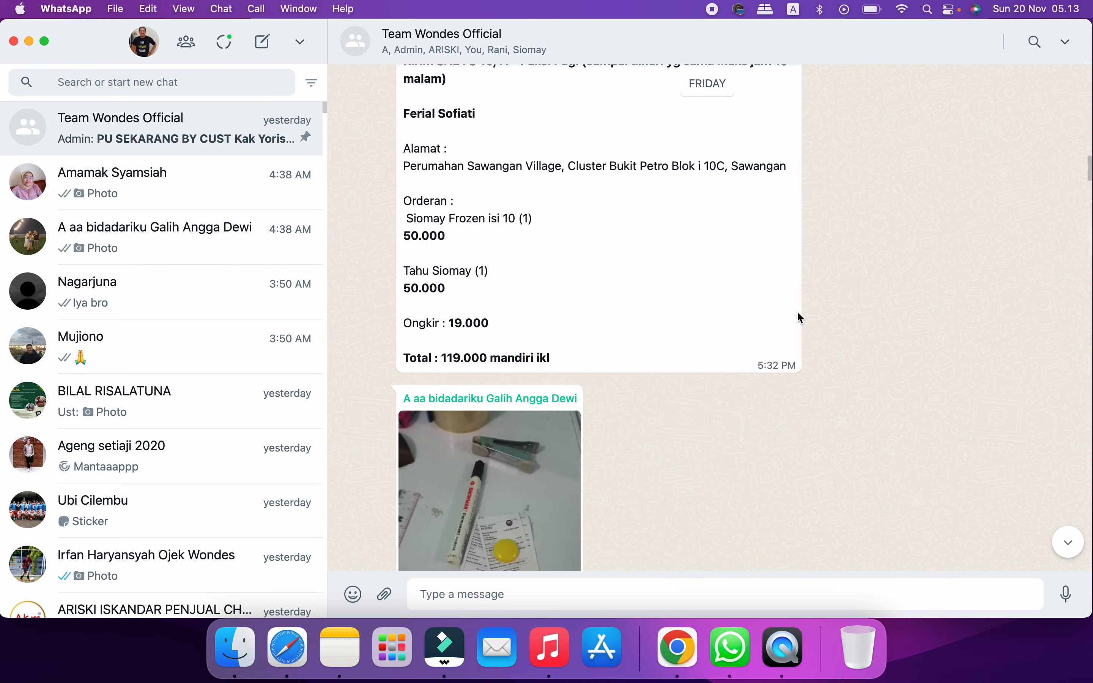
{"action": "scroll", "coordinate": [799, 317], "scroll_direction": "up", "scroll_amount": 10}
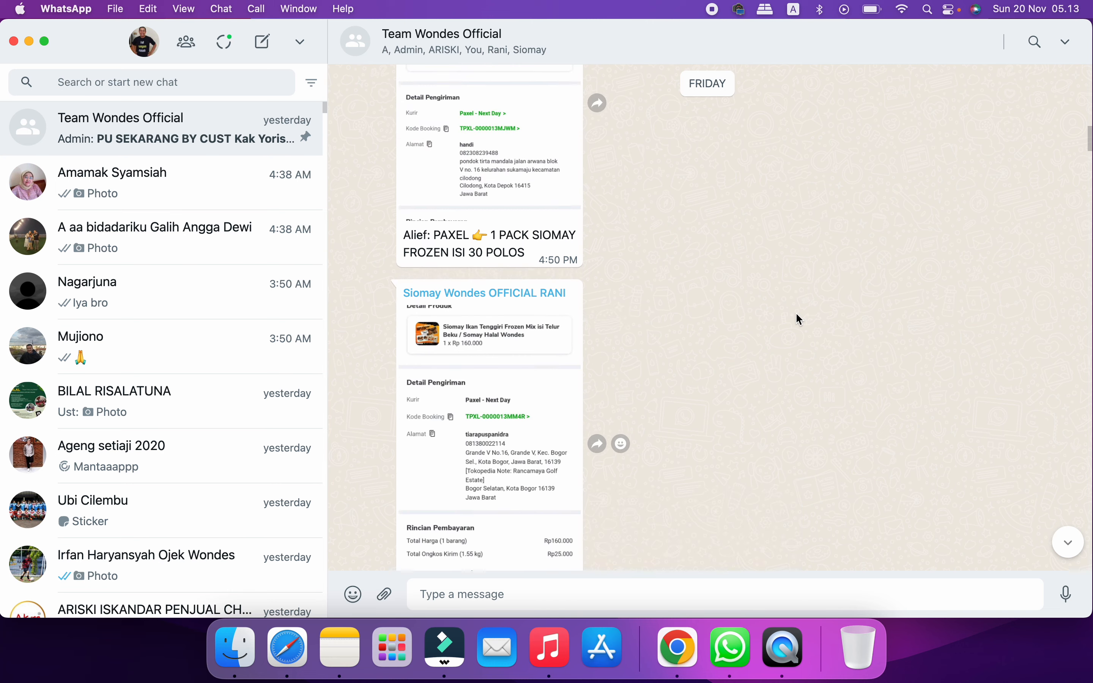
{"action": "scroll", "coordinate": [799, 319], "scroll_direction": "up", "scroll_amount": 10}
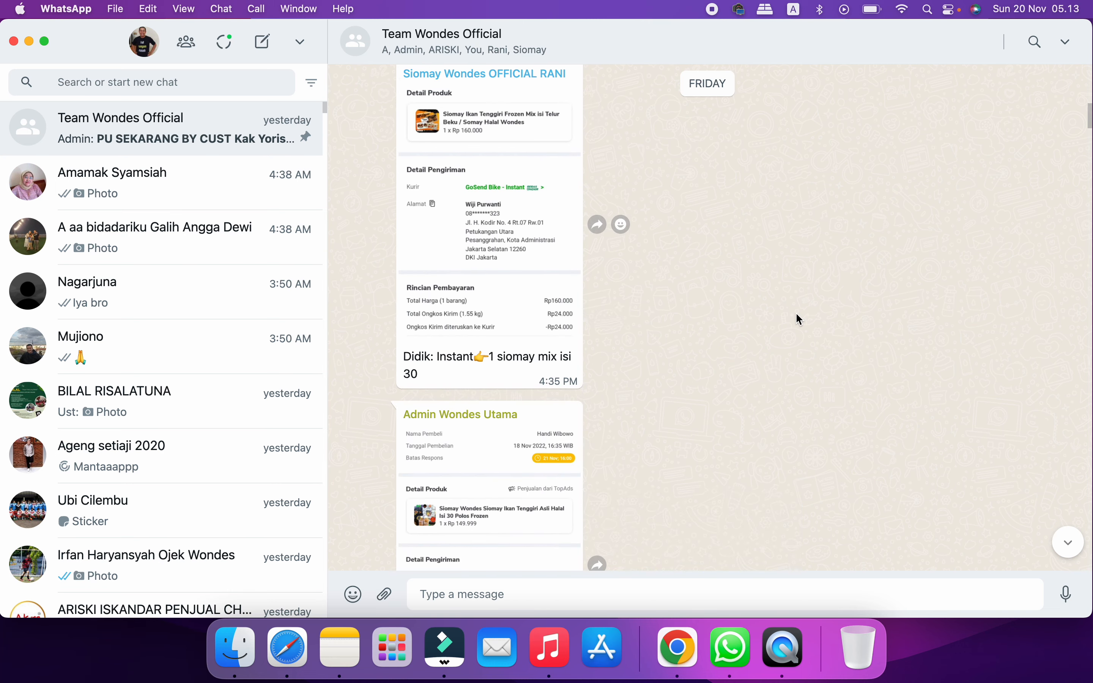
{"action": "scroll", "coordinate": [768, 312], "scroll_direction": "up", "scroll_amount": 5}
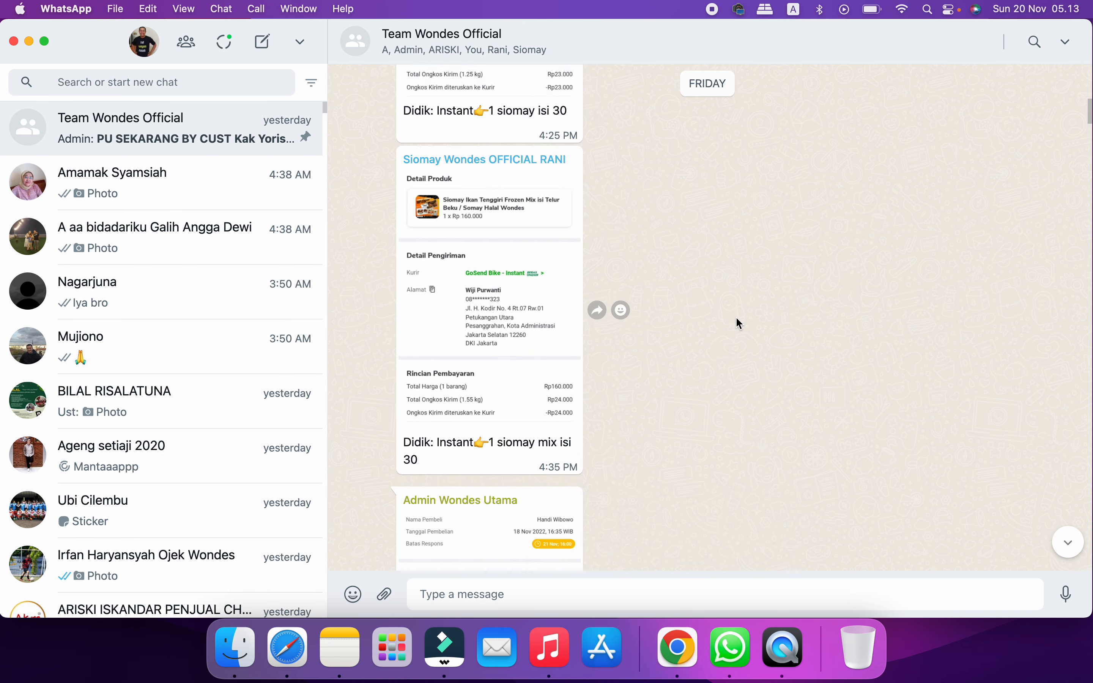
{"action": "scroll", "coordinate": [736, 323], "scroll_direction": "up", "scroll_amount": 3}
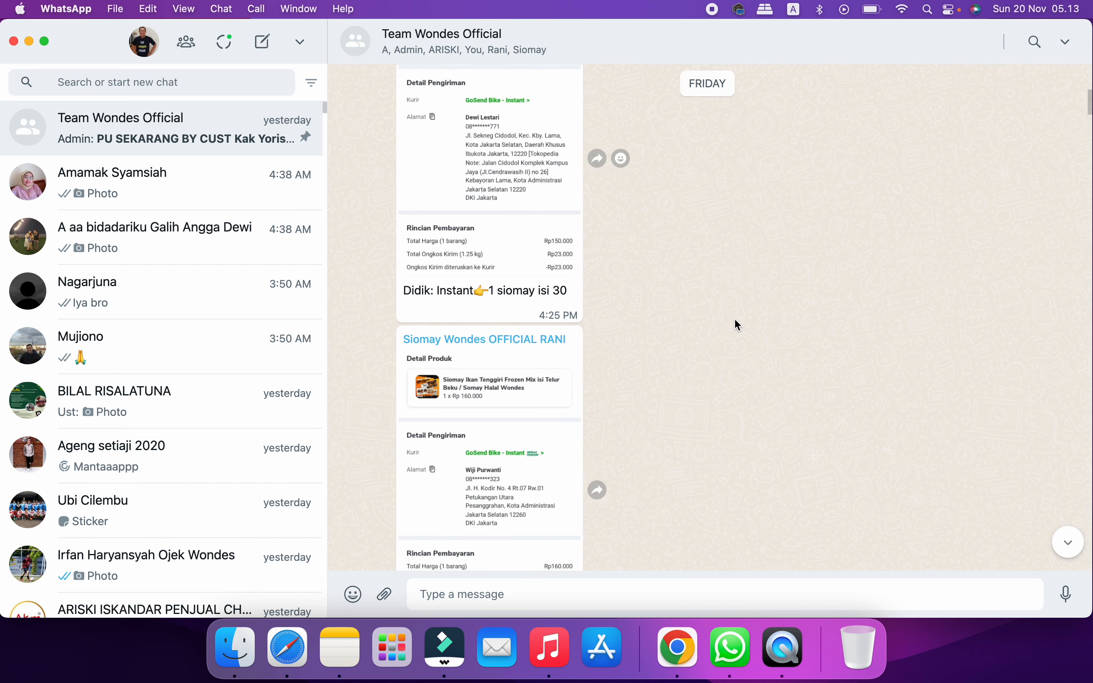
{"action": "scroll", "coordinate": [620, 341], "scroll_direction": "up", "scroll_amount": 10}
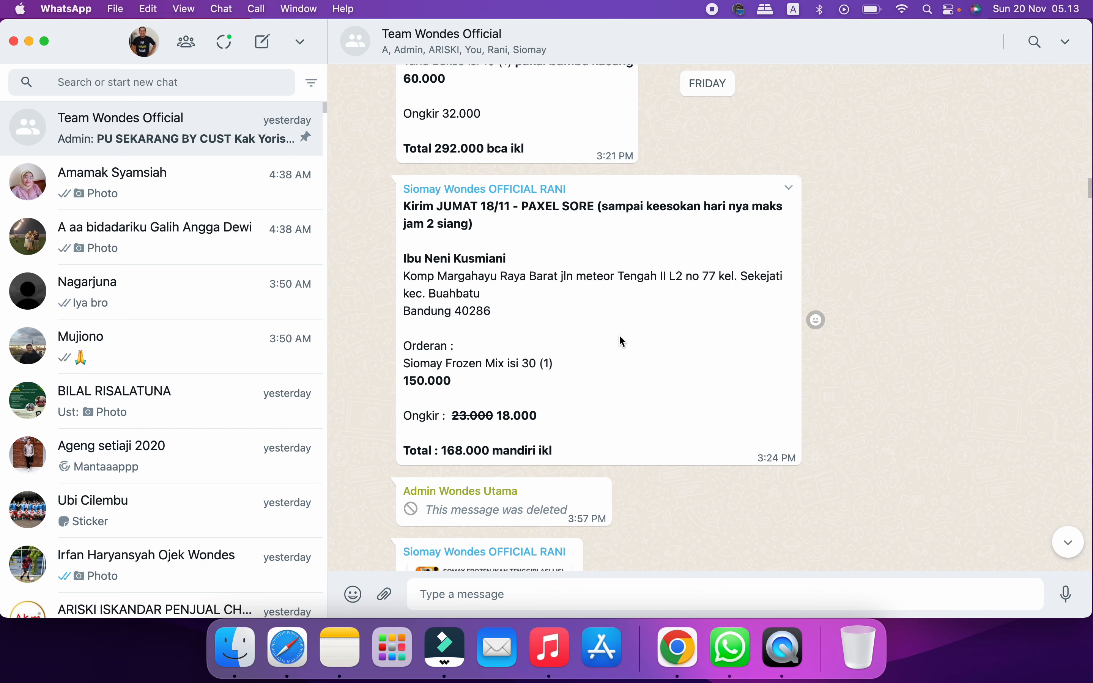
{"action": "scroll", "coordinate": [623, 342], "scroll_direction": "up", "scroll_amount": 5}
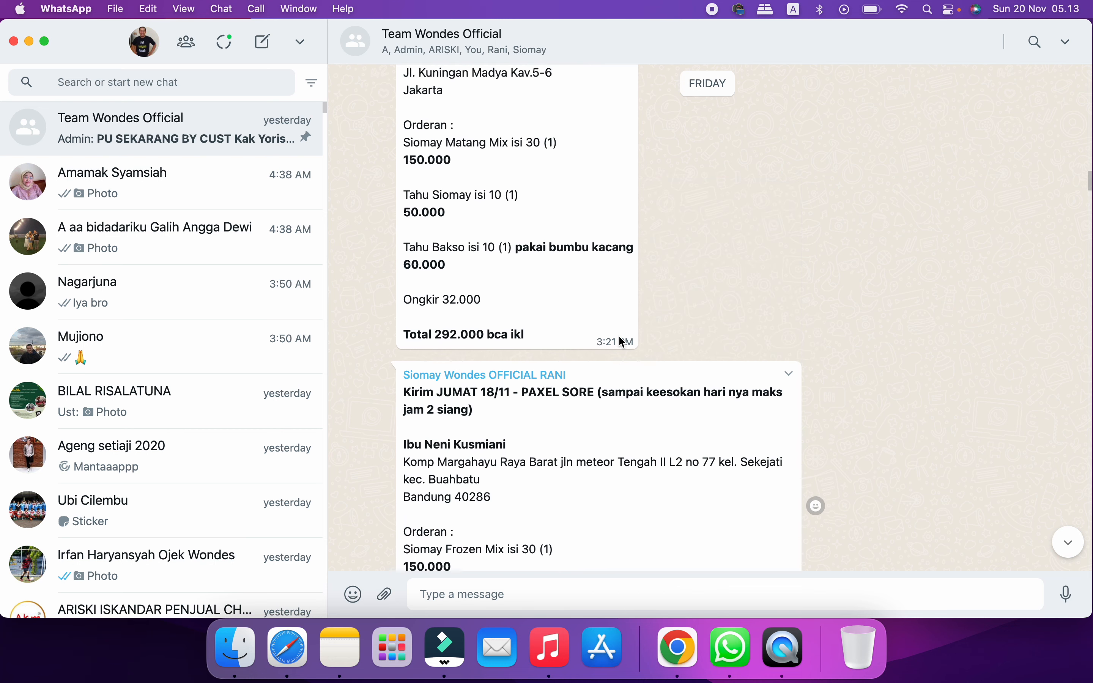
{"action": "scroll", "coordinate": [623, 342], "scroll_direction": "up", "scroll_amount": 10}
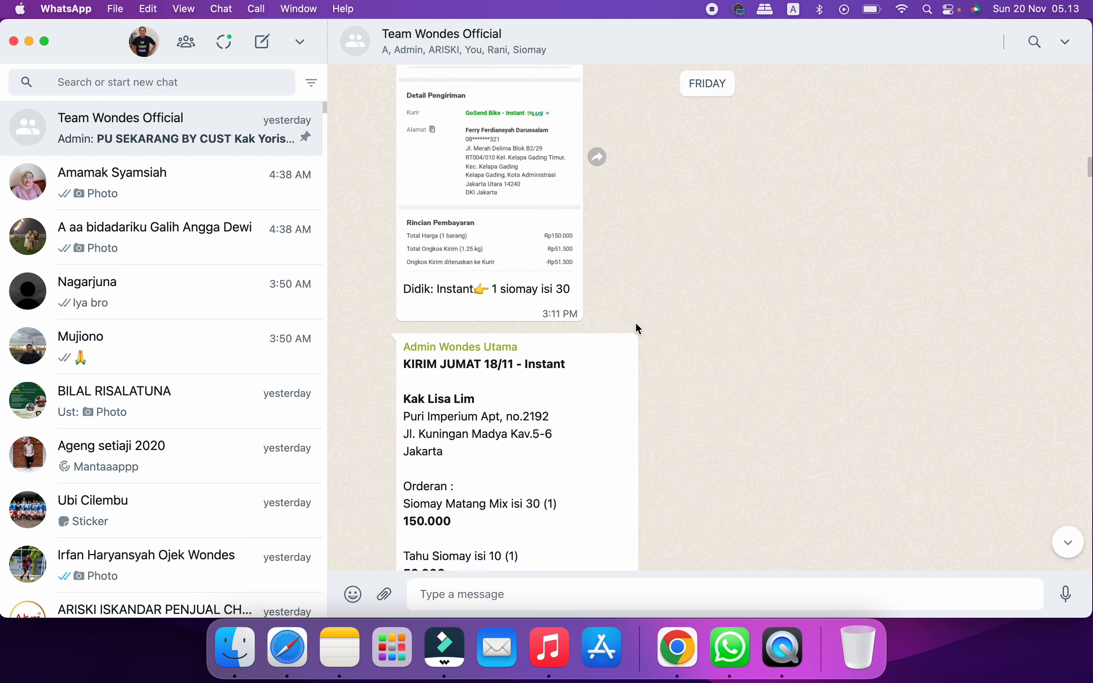
{"action": "scroll", "coordinate": [638, 329], "scroll_direction": "up", "scroll_amount": 11}
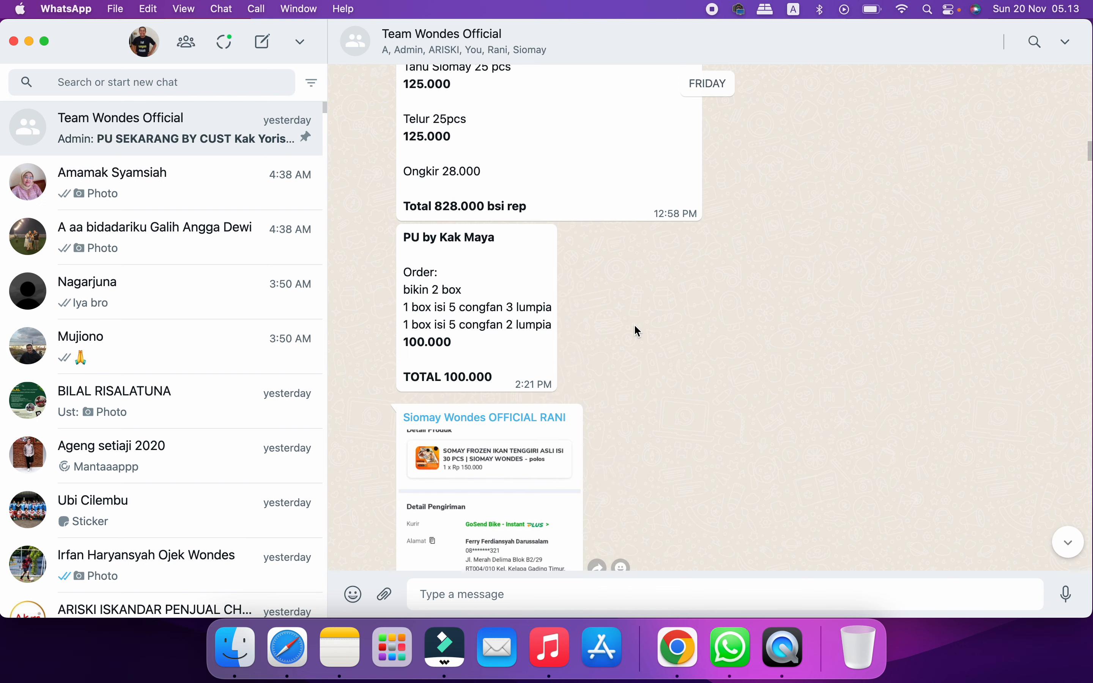
{"action": "scroll", "coordinate": [593, 272], "scroll_direction": "up", "scroll_amount": 7}
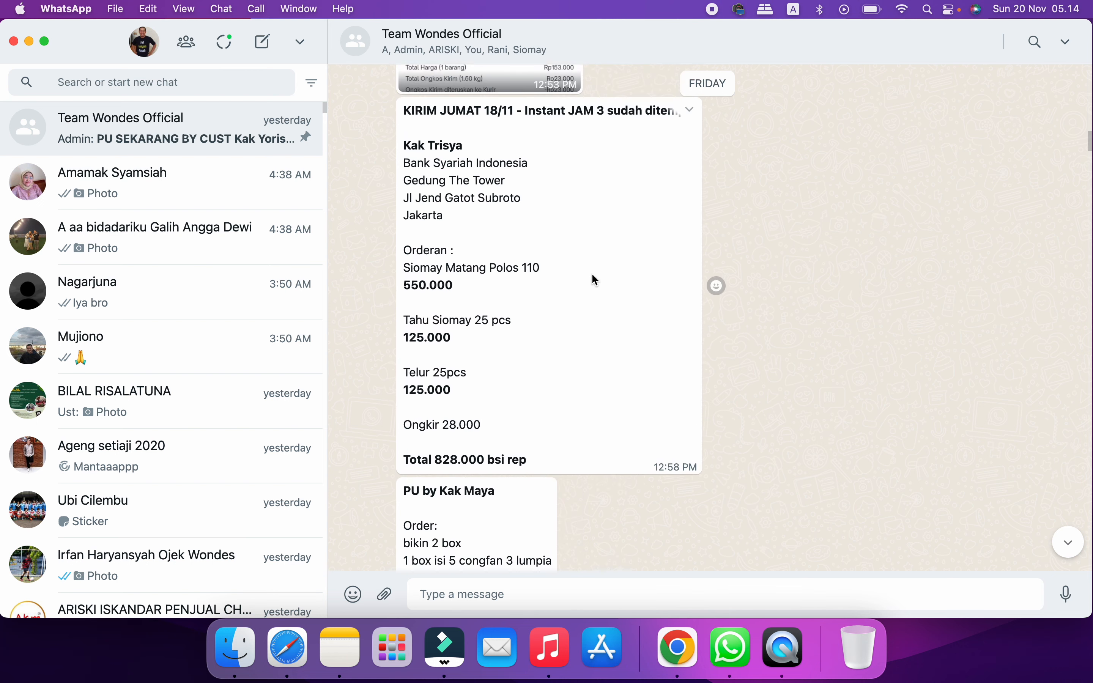
{"action": "scroll", "coordinate": [594, 280], "scroll_direction": "up", "scroll_amount": 7}
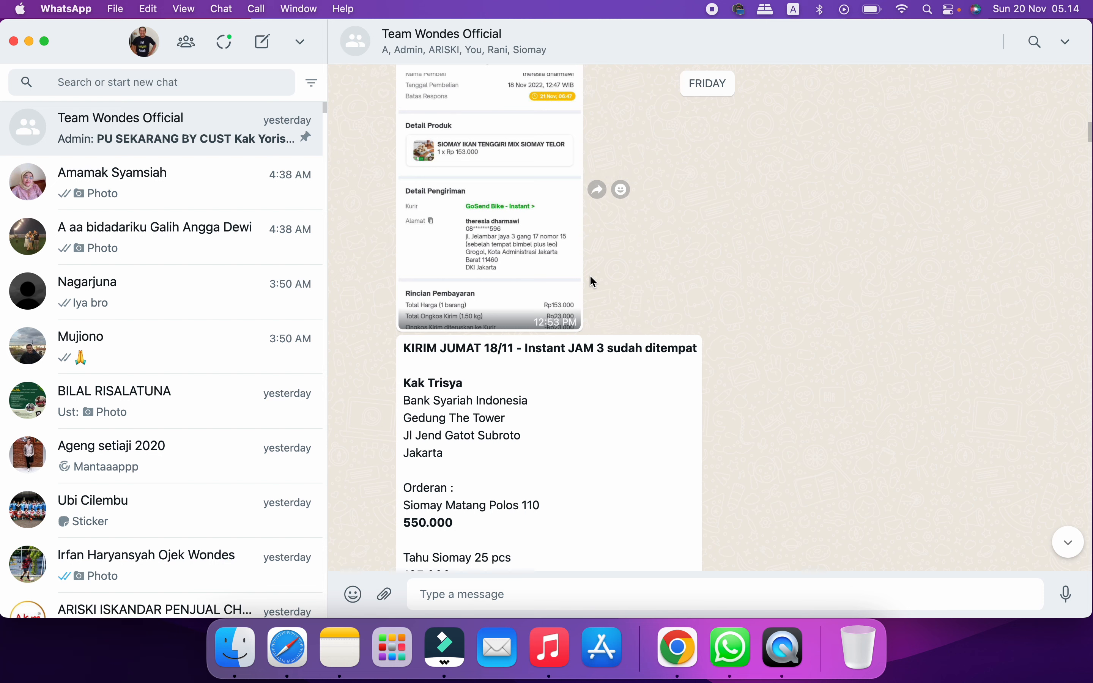
{"action": "scroll", "coordinate": [590, 276], "scroll_direction": "up", "scroll_amount": 1}
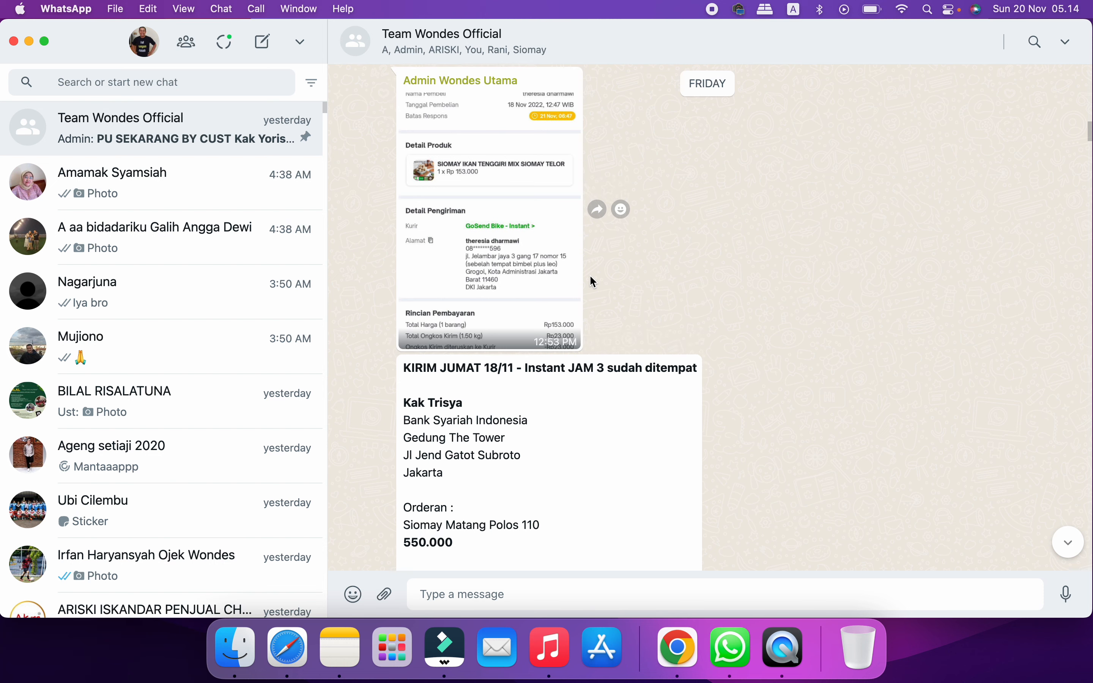
Read through the items, shipping cost and total of Friday's 12:58 PM instant-delivery order for Siomay Matang Polos 110.
{"action": "scroll", "coordinate": [590, 275], "scroll_direction": "down", "scroll_amount": 2}
{"action": "scroll", "coordinate": [591, 280], "scroll_direction": "down", "scroll_amount": 4}
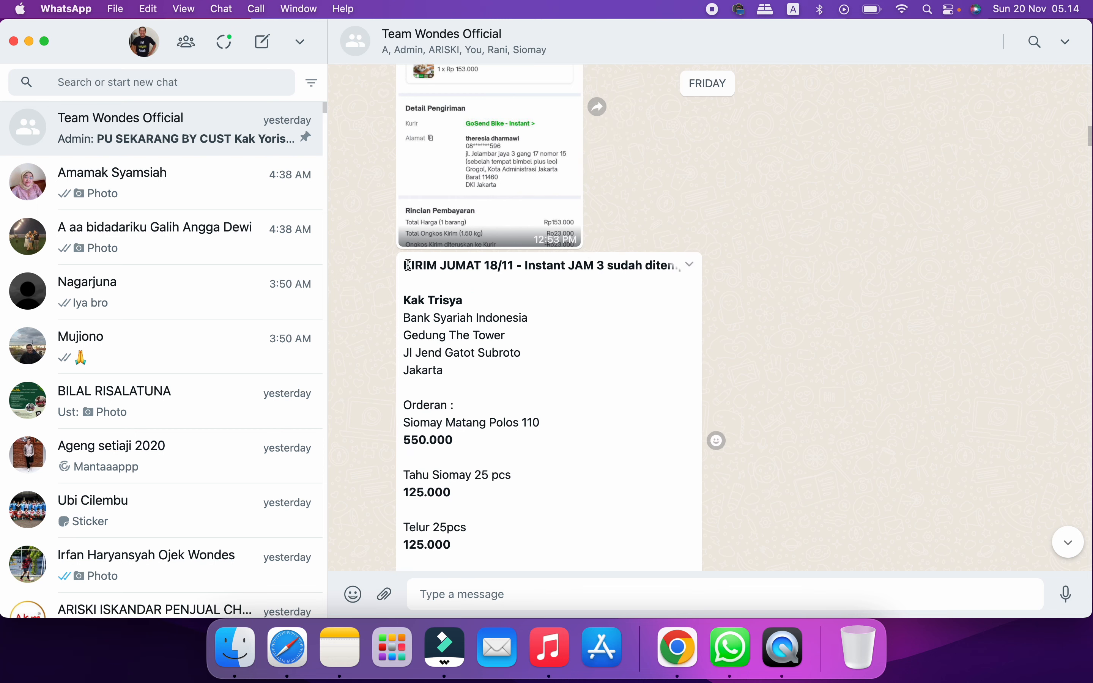
{"action": "left_click_drag", "start_coordinate": [403, 265], "coordinate": [500, 441]}
{"action": "scroll", "coordinate": [500, 441], "scroll_direction": "down", "scroll_amount": 3}
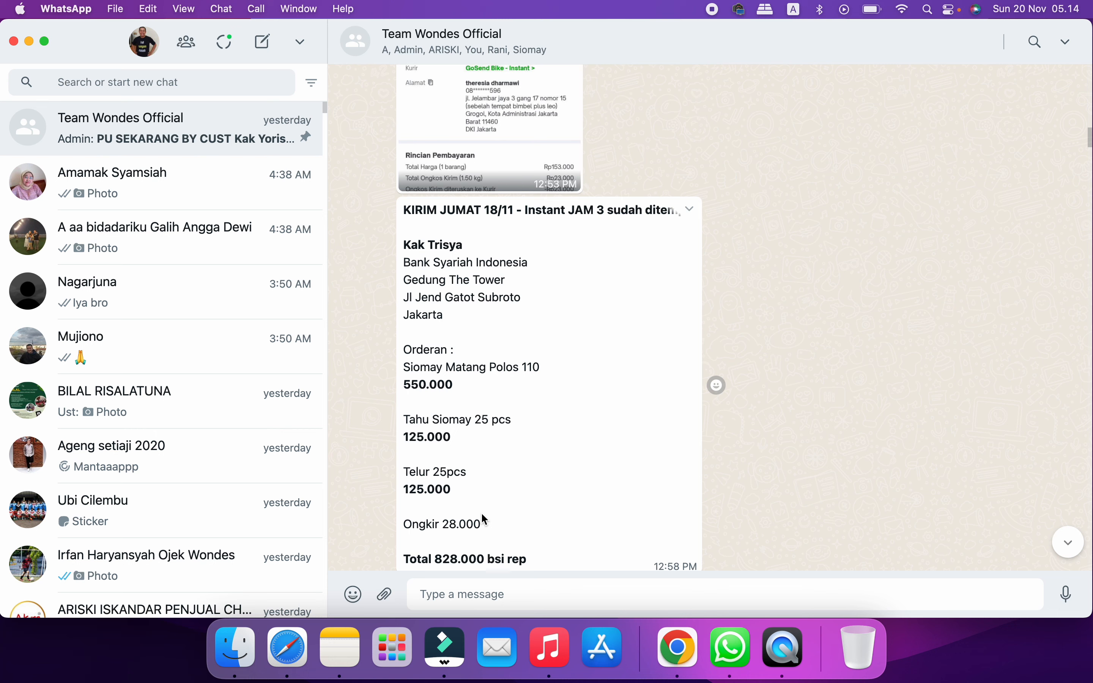
{"action": "scroll", "coordinate": [481, 514], "scroll_direction": "down", "scroll_amount": 2}
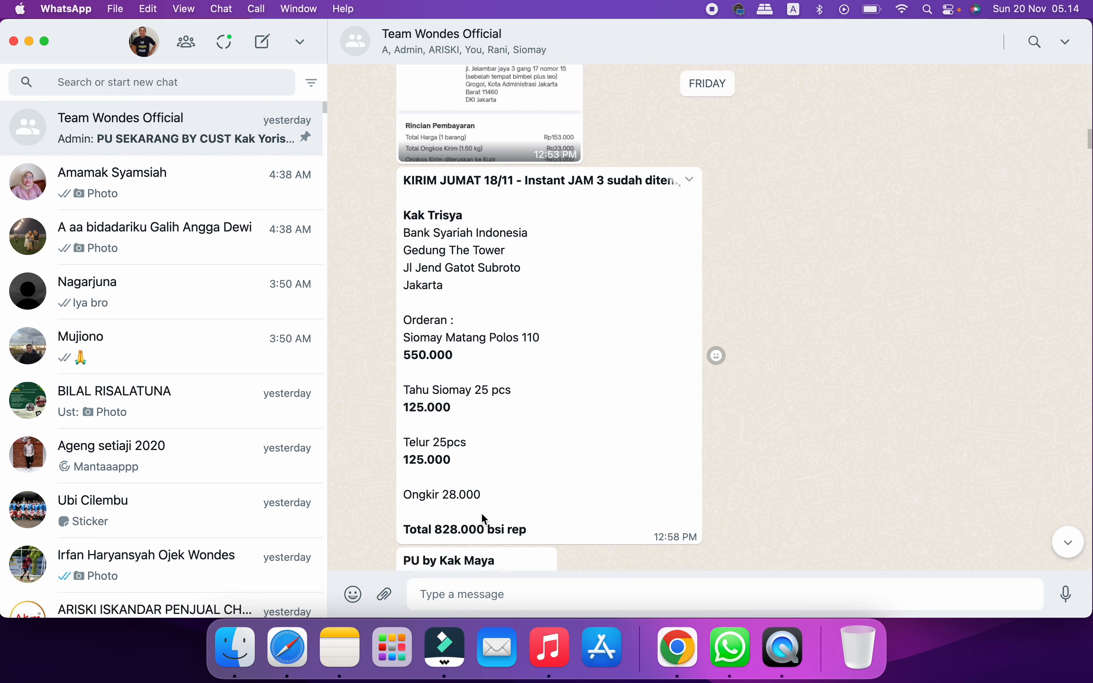
{"action": "scroll", "coordinate": [481, 514], "scroll_direction": "up", "scroll_amount": 1}
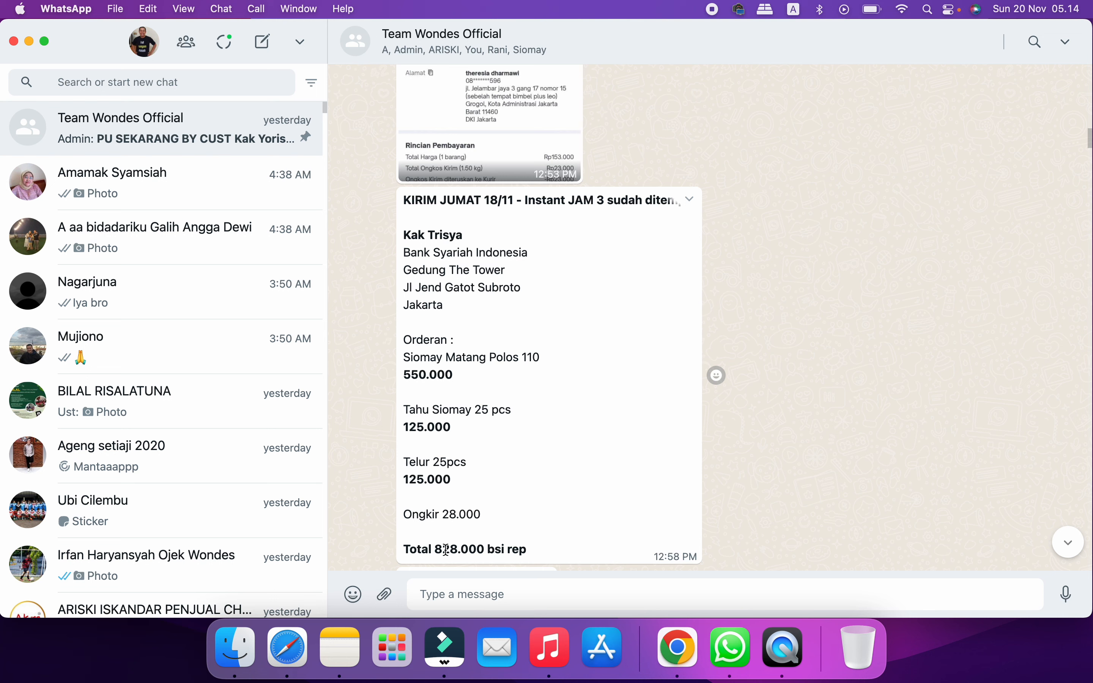
{"action": "left_click_drag", "start_coordinate": [434, 548], "coordinate": [486, 549]}
Examine the rest of Friday's order messages, going back from midday to the first message of that day.
{"action": "scroll", "coordinate": [487, 524], "scroll_direction": "up", "scroll_amount": 5}
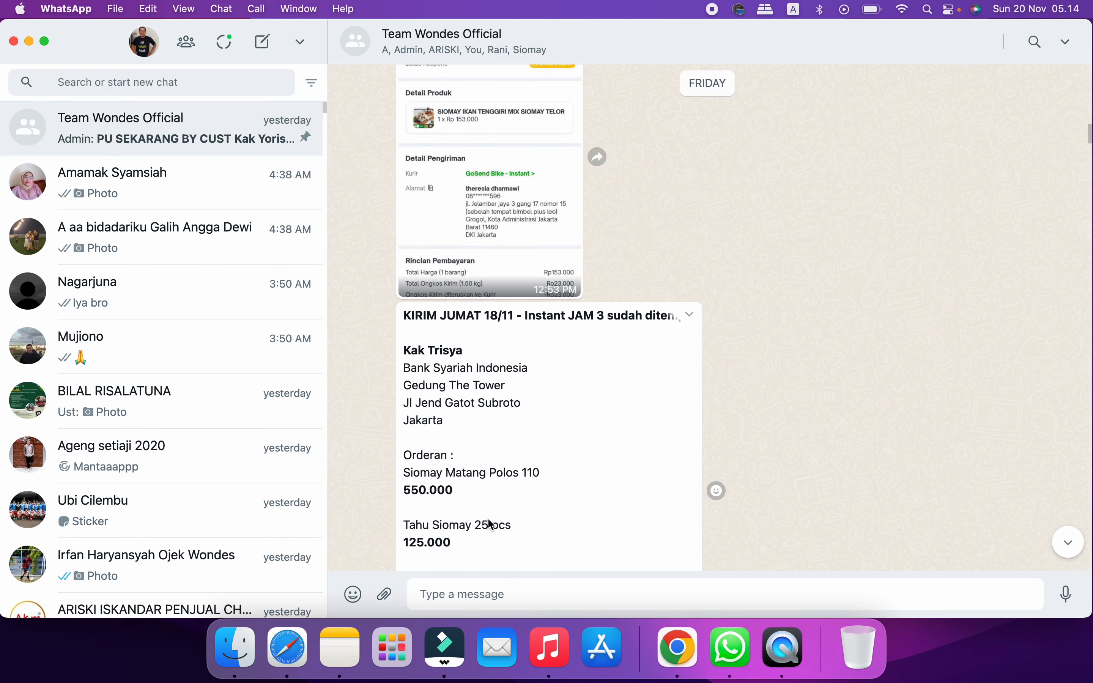
{"action": "scroll", "coordinate": [489, 519], "scroll_direction": "up", "scroll_amount": 10}
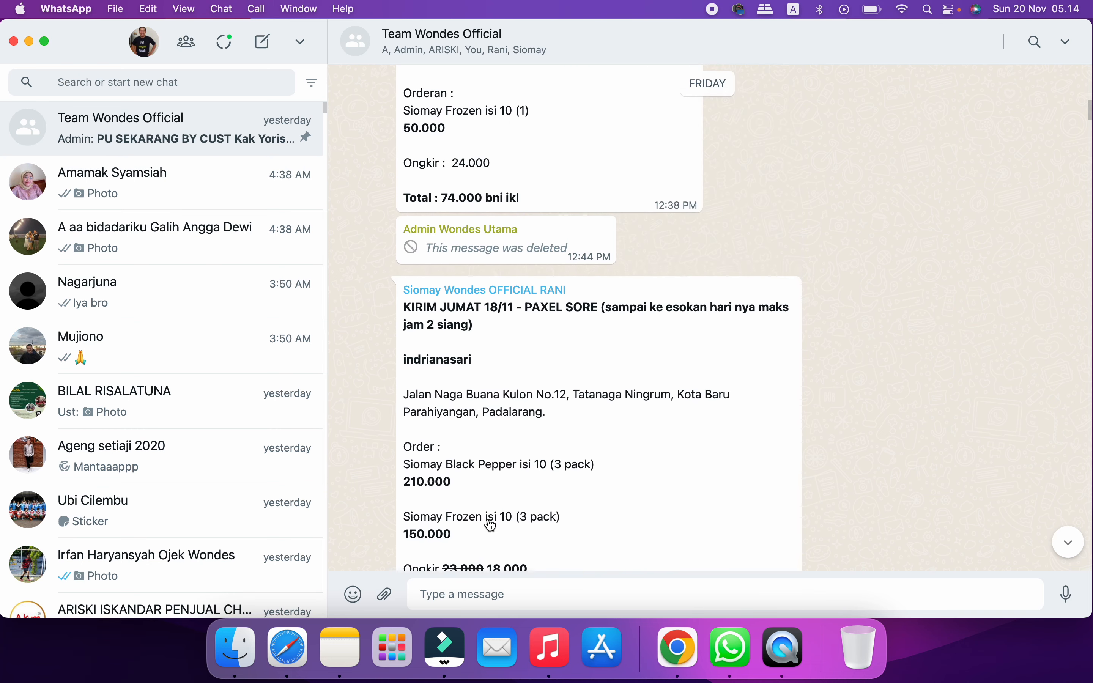
{"action": "scroll", "coordinate": [489, 519], "scroll_direction": "up", "scroll_amount": 7}
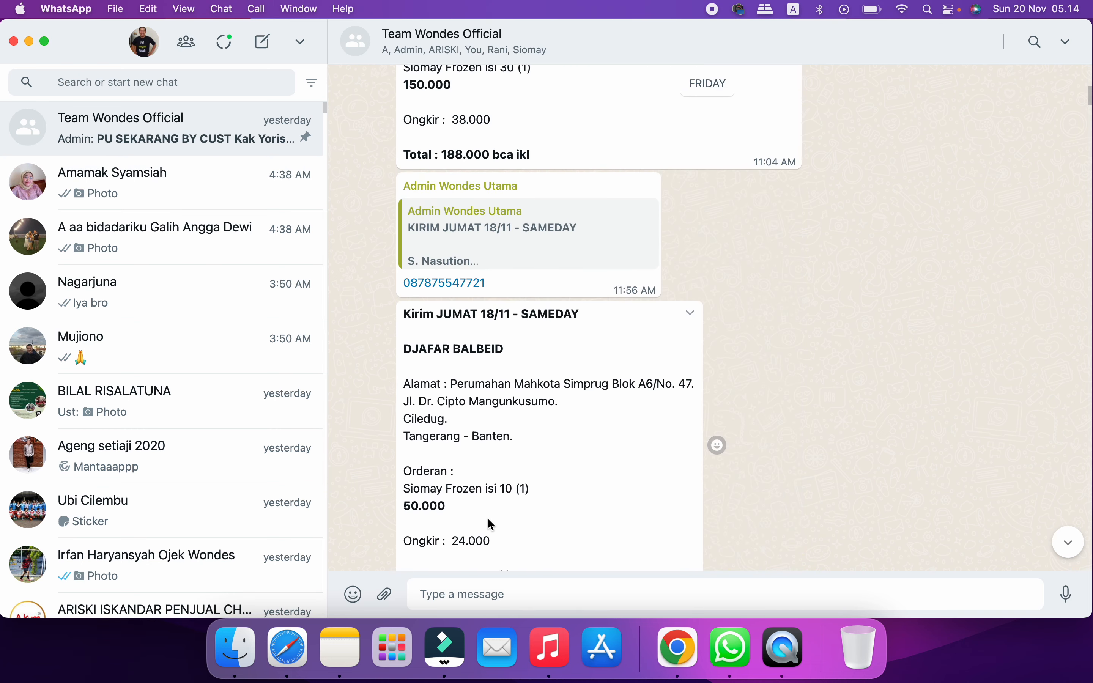
{"action": "scroll", "coordinate": [491, 524], "scroll_direction": "up", "scroll_amount": 10}
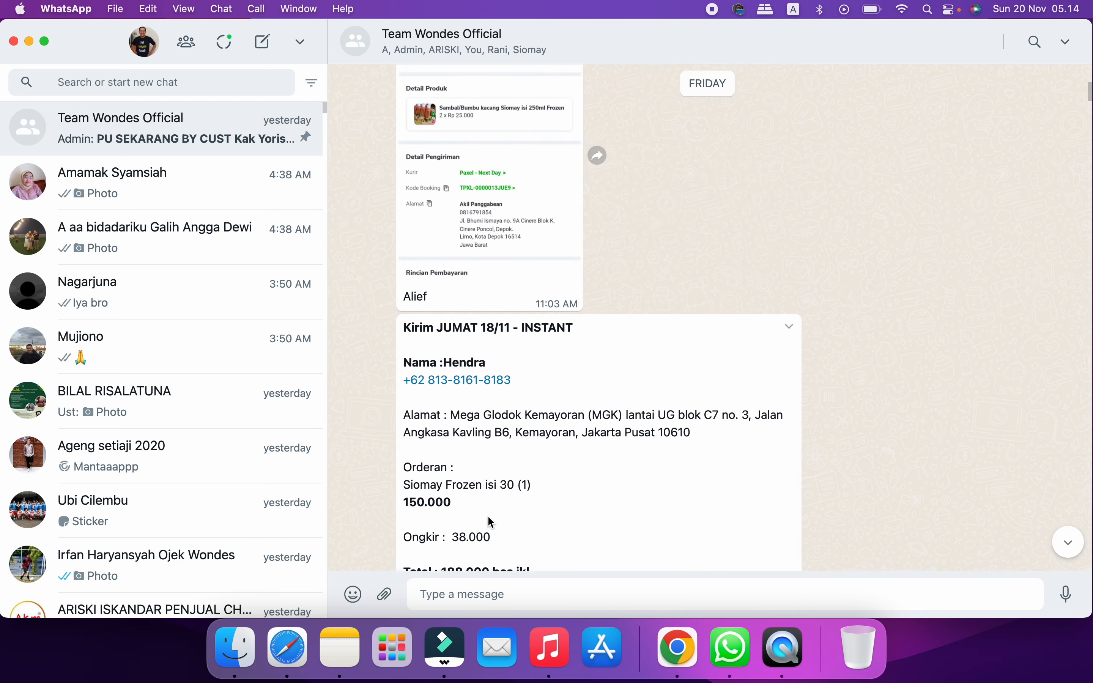
{"action": "scroll", "coordinate": [490, 519], "scroll_direction": "up", "scroll_amount": 5}
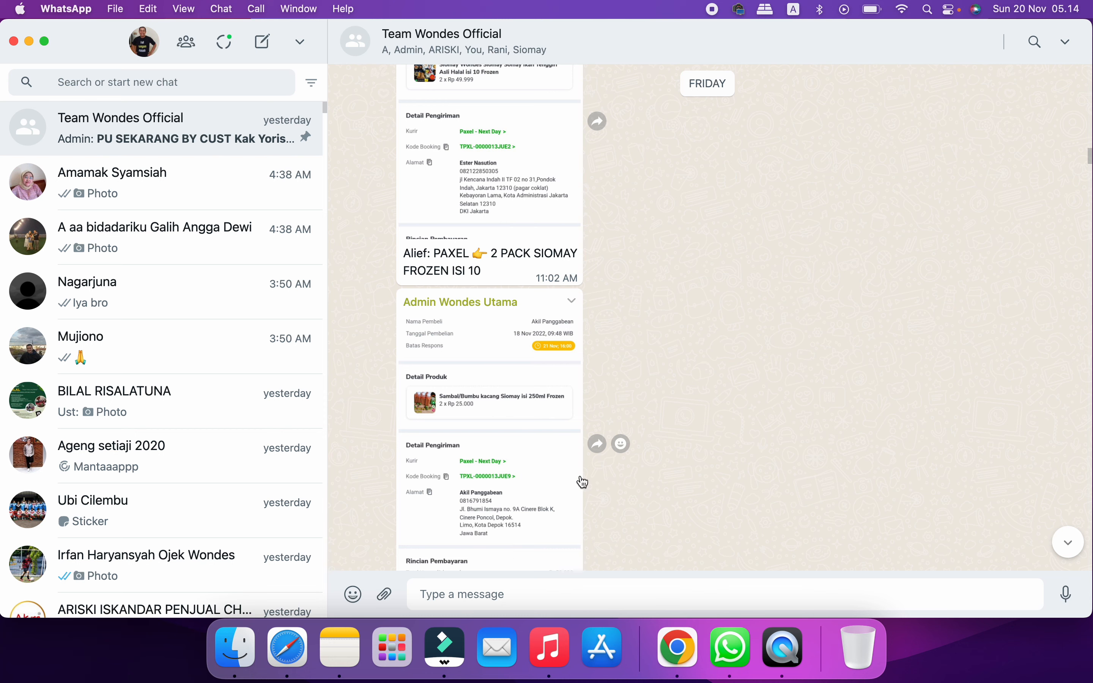
{"action": "scroll", "coordinate": [679, 447], "scroll_direction": "up", "scroll_amount": 10}
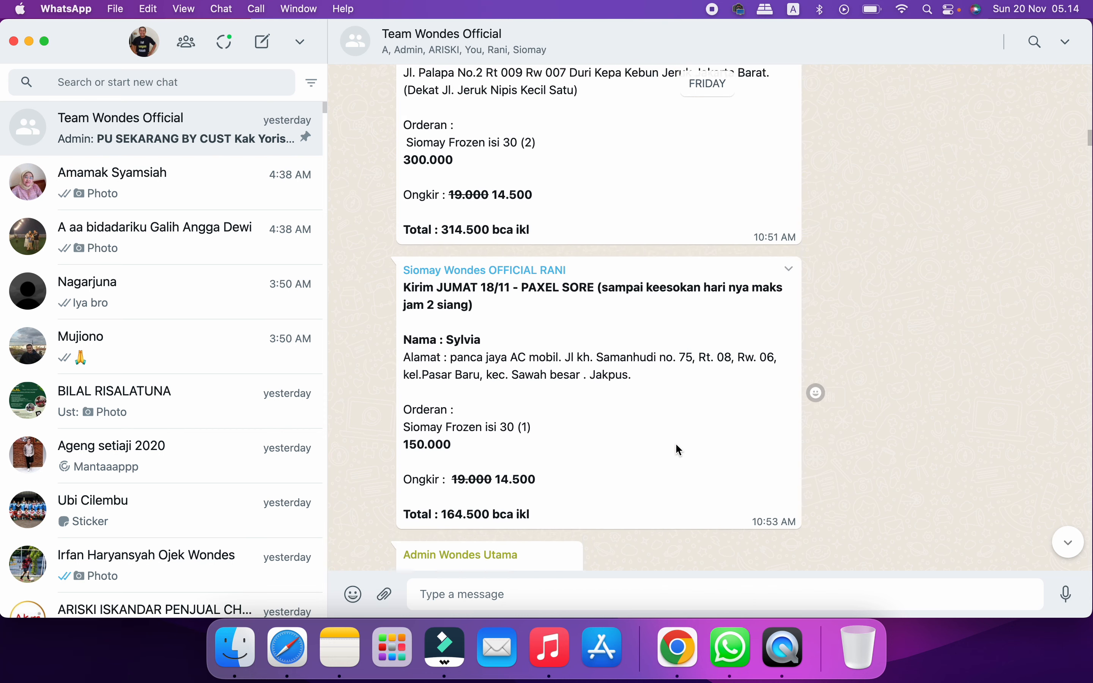
{"action": "scroll", "coordinate": [679, 449], "scroll_direction": "up", "scroll_amount": 6}
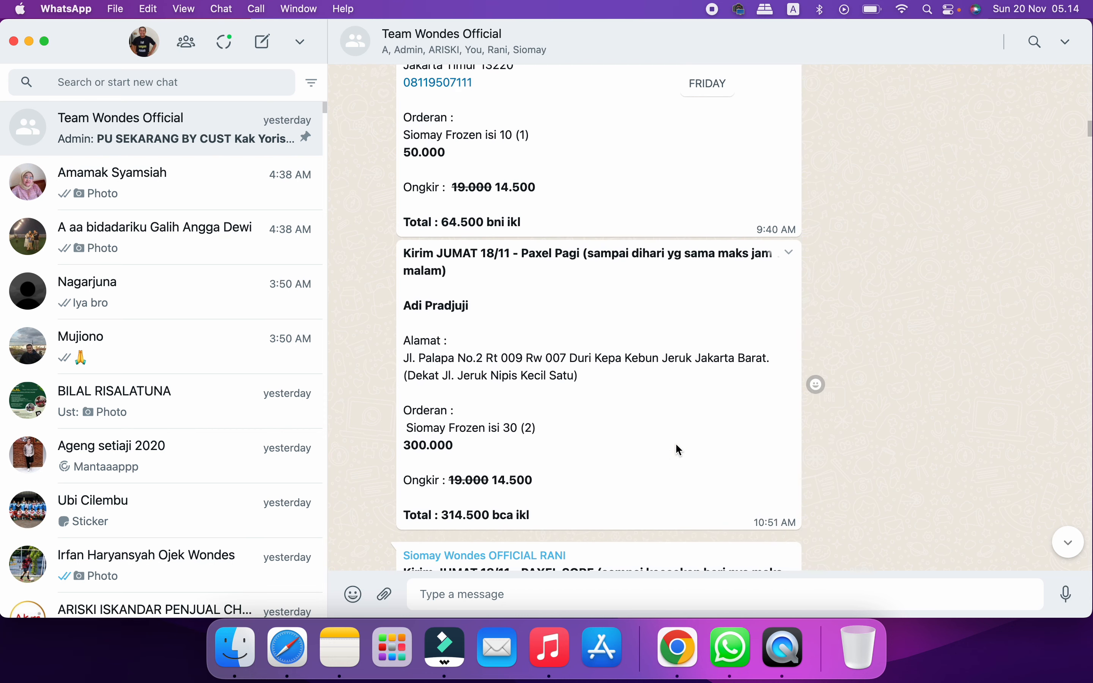
{"action": "scroll", "coordinate": [522, 481], "scroll_direction": "up", "scroll_amount": 4}
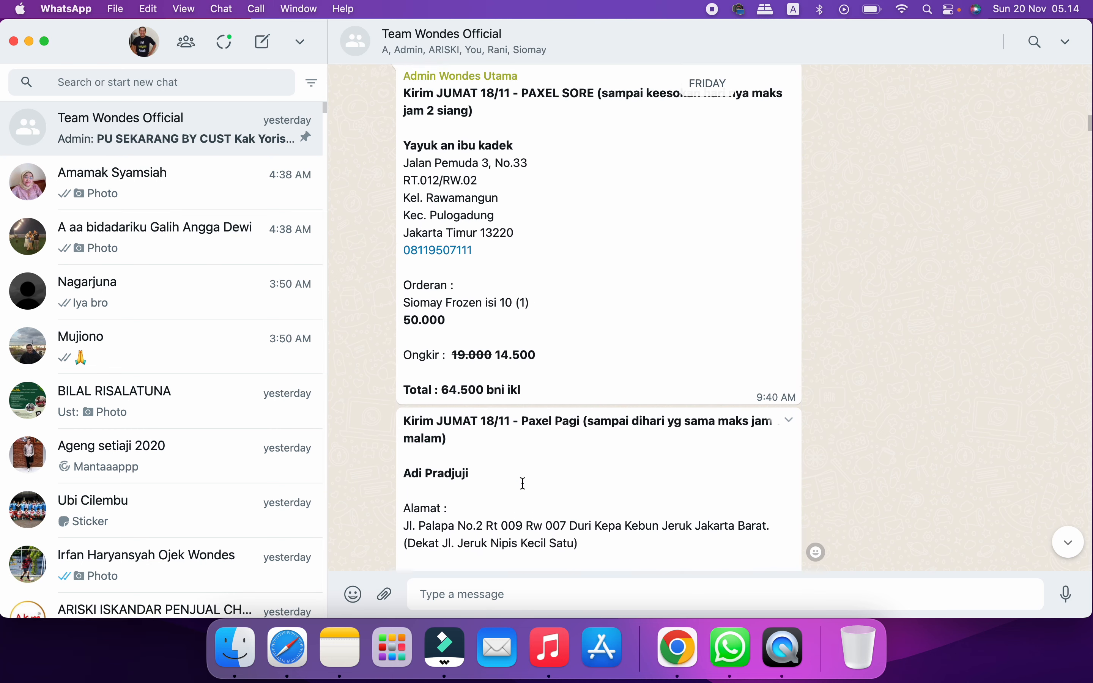
{"action": "scroll", "coordinate": [524, 483], "scroll_direction": "up", "scroll_amount": 15}
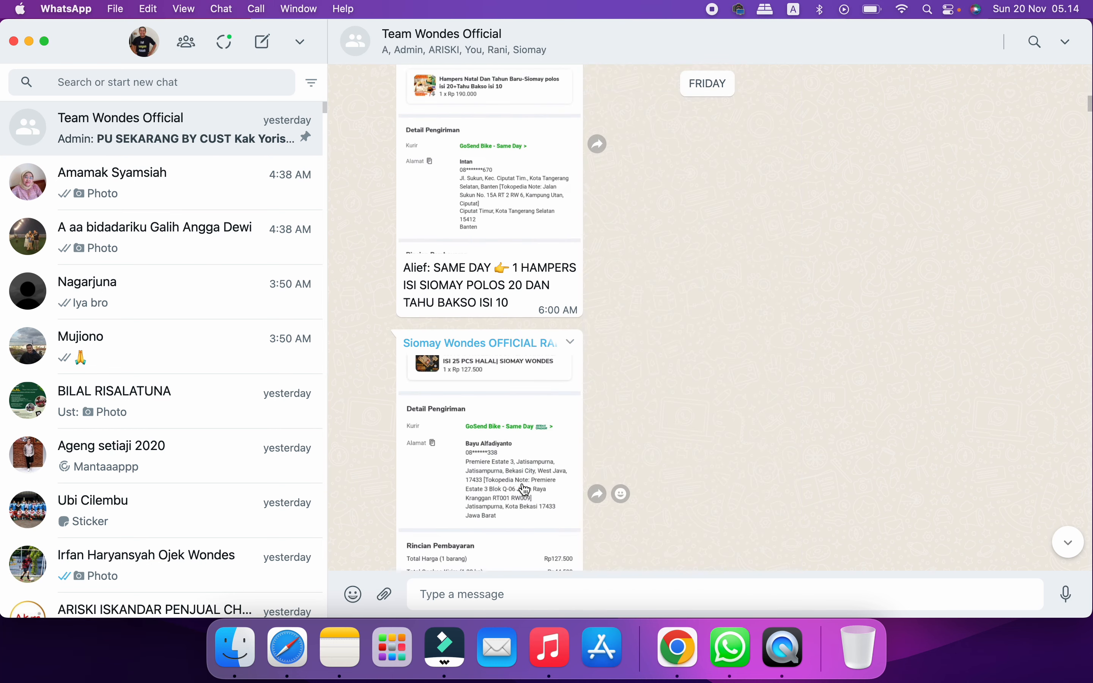
{"action": "scroll", "coordinate": [524, 489], "scroll_direction": "up", "scroll_amount": 15}
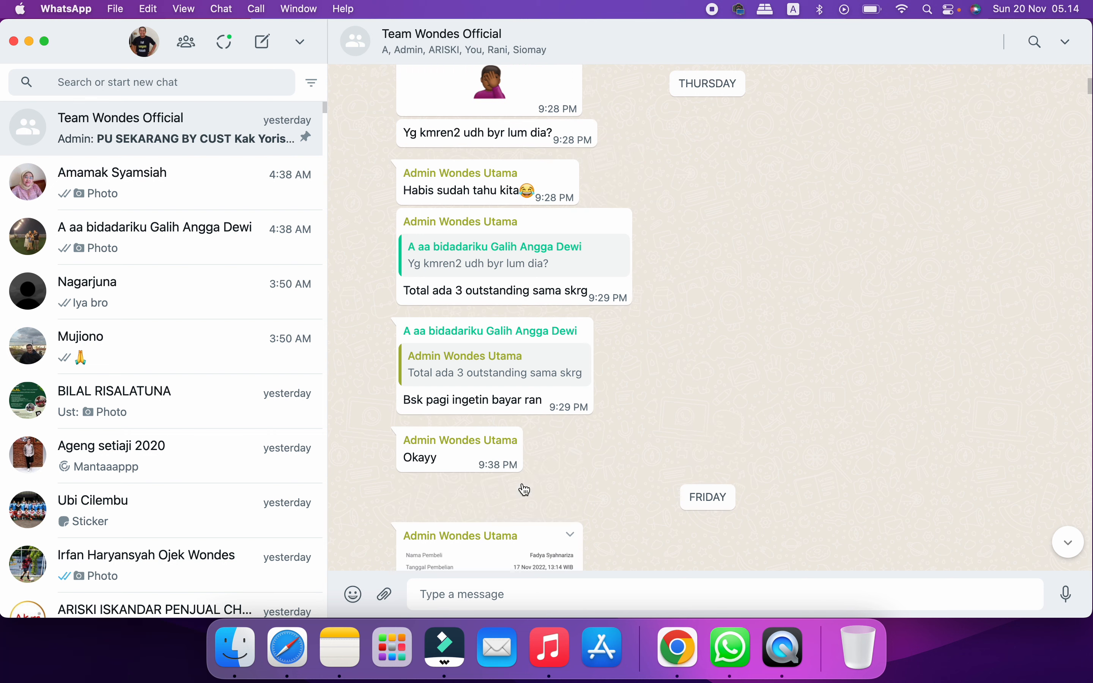
Examine Thursday's order messages in the group chat, going back from the evening to the early afternoon.
{"action": "scroll", "coordinate": [525, 489], "scroll_direction": "up", "scroll_amount": 5}
{"action": "scroll", "coordinate": [525, 489], "scroll_direction": "up", "scroll_amount": 9}
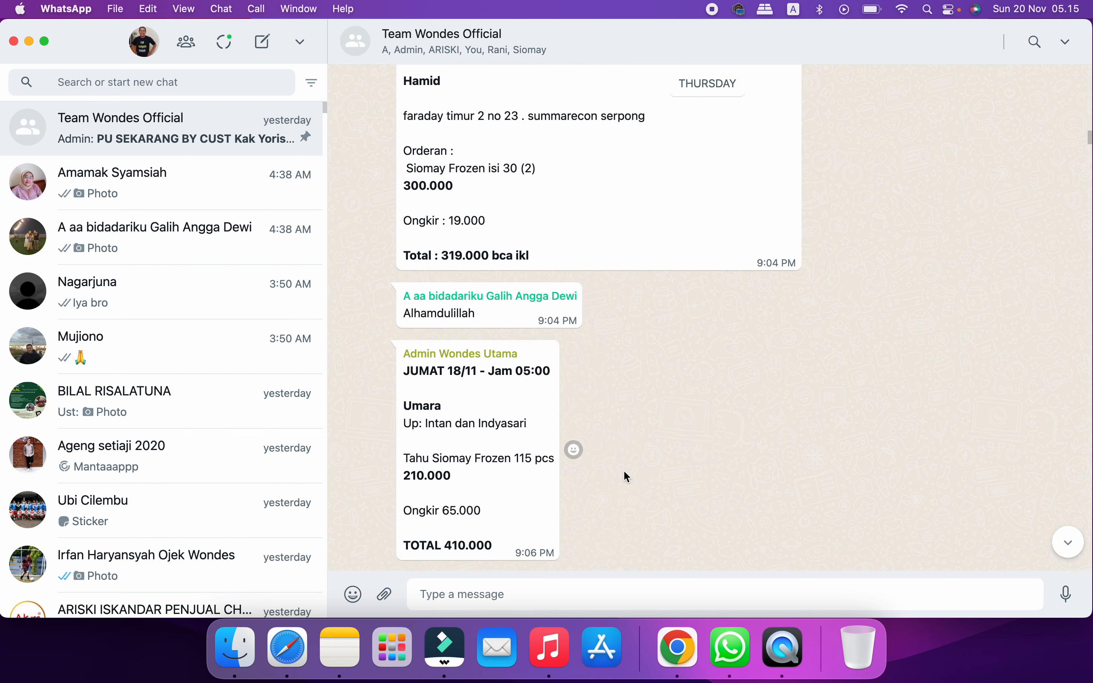
{"action": "scroll", "coordinate": [625, 476], "scroll_direction": "up", "scroll_amount": 11}
{"action": "scroll", "coordinate": [624, 472], "scroll_direction": "up", "scroll_amount": 10}
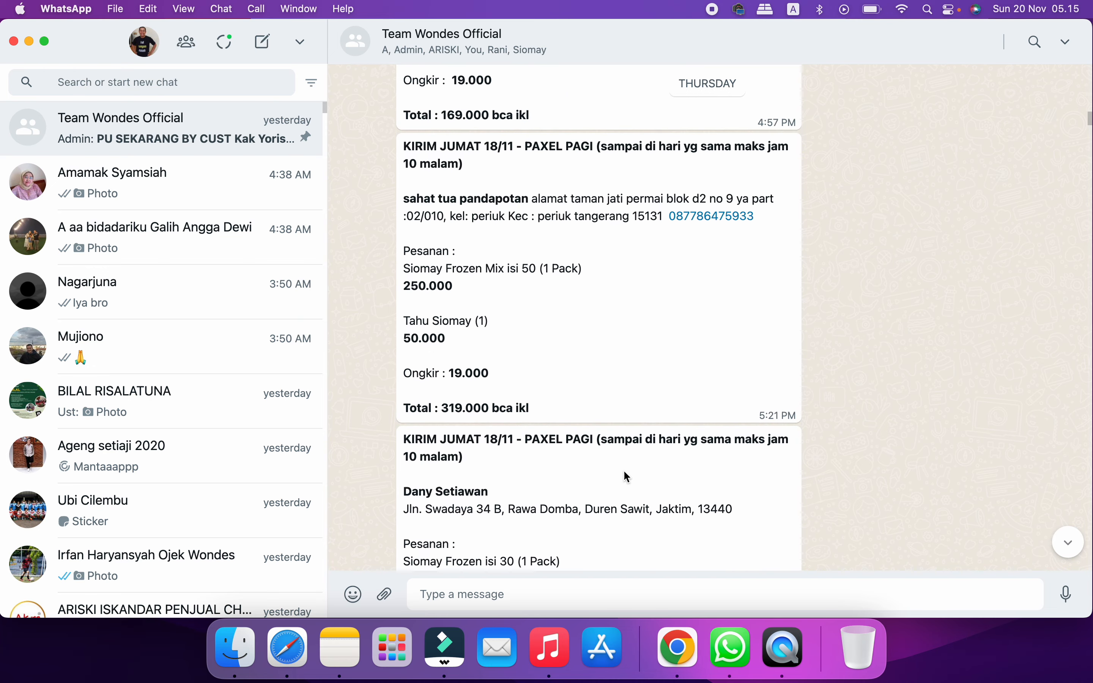
{"action": "scroll", "coordinate": [624, 472], "scroll_direction": "up", "scroll_amount": 10}
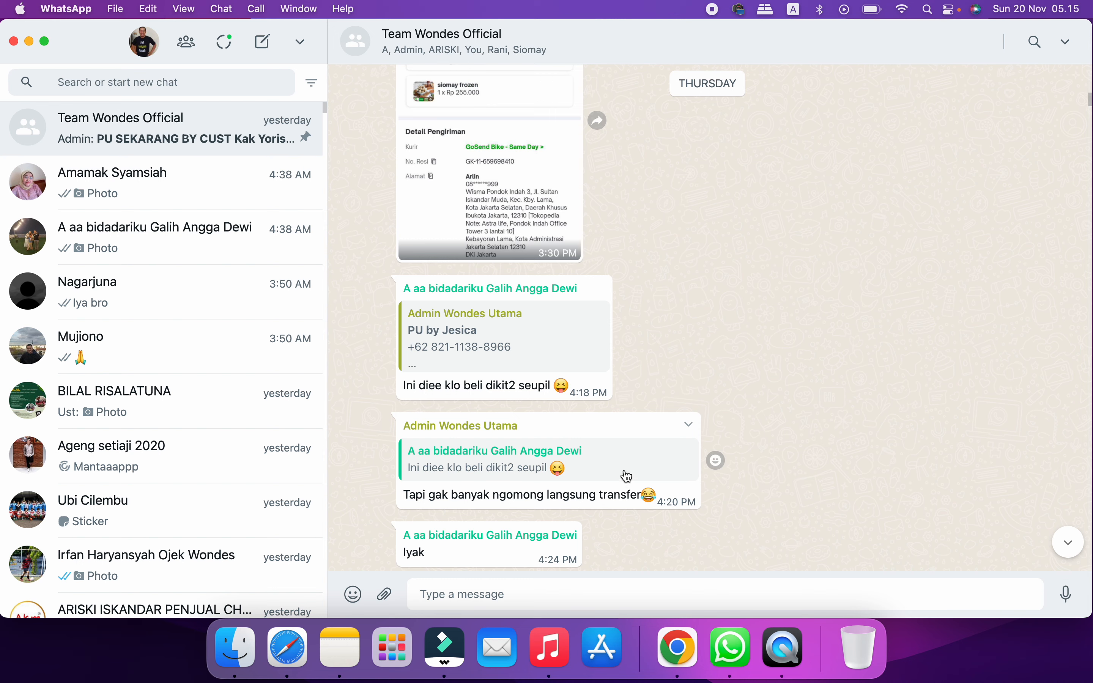
{"action": "scroll", "coordinate": [783, 355], "scroll_direction": "up", "scroll_amount": 1}
{"action": "scroll", "coordinate": [784, 355], "scroll_direction": "up", "scroll_amount": 12}
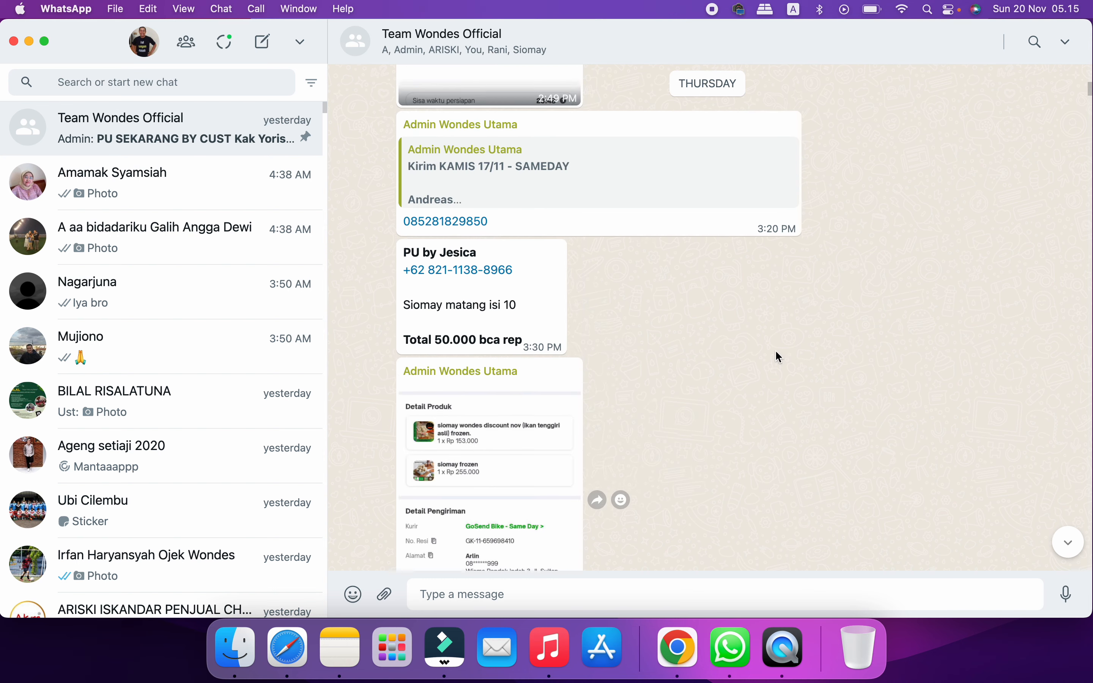
{"action": "scroll", "coordinate": [773, 356], "scroll_direction": "up", "scroll_amount": 20}
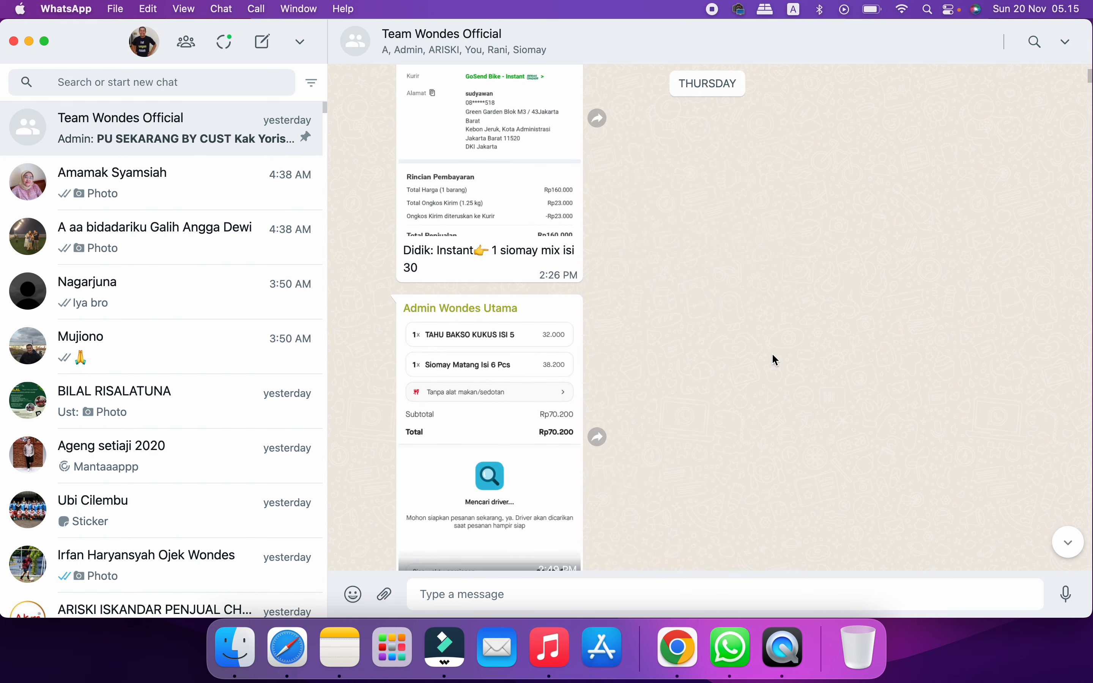
Examine Thursday's order messages in the group chat, going back from 2:26 PM to the same-day delivery order sent at 12:41 PM.
{"action": "scroll", "coordinate": [772, 355], "scroll_direction": "up", "scroll_amount": 10}
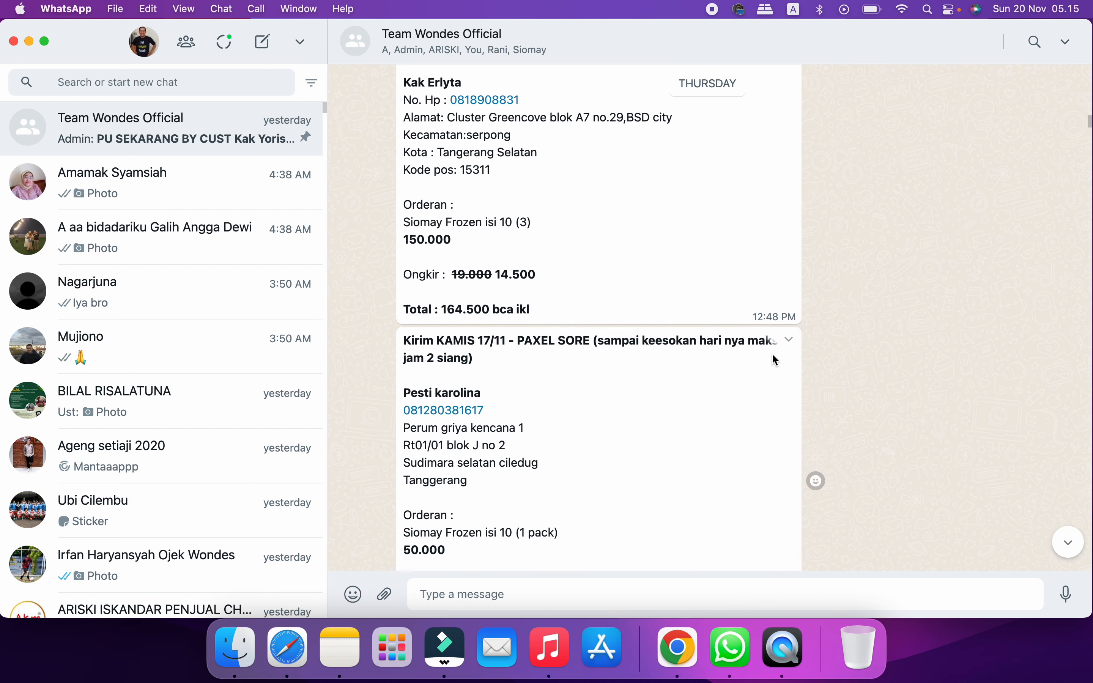
{"action": "scroll", "coordinate": [772, 355], "scroll_direction": "up", "scroll_amount": 8}
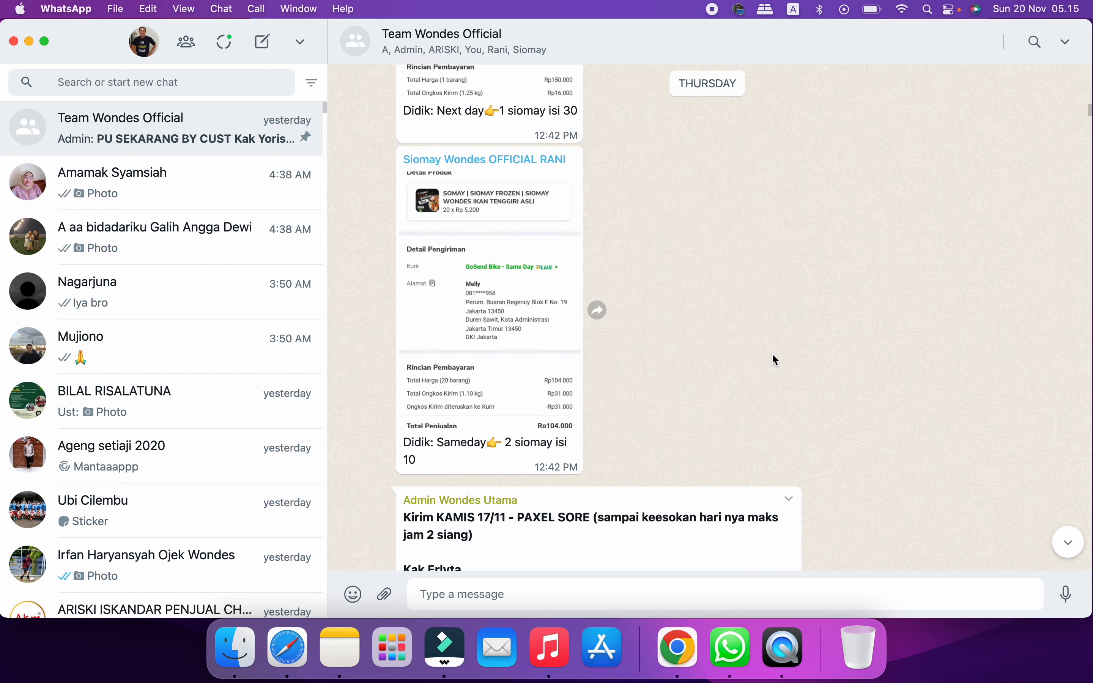
{"action": "scroll", "coordinate": [772, 355], "scroll_direction": "up", "scroll_amount": 6}
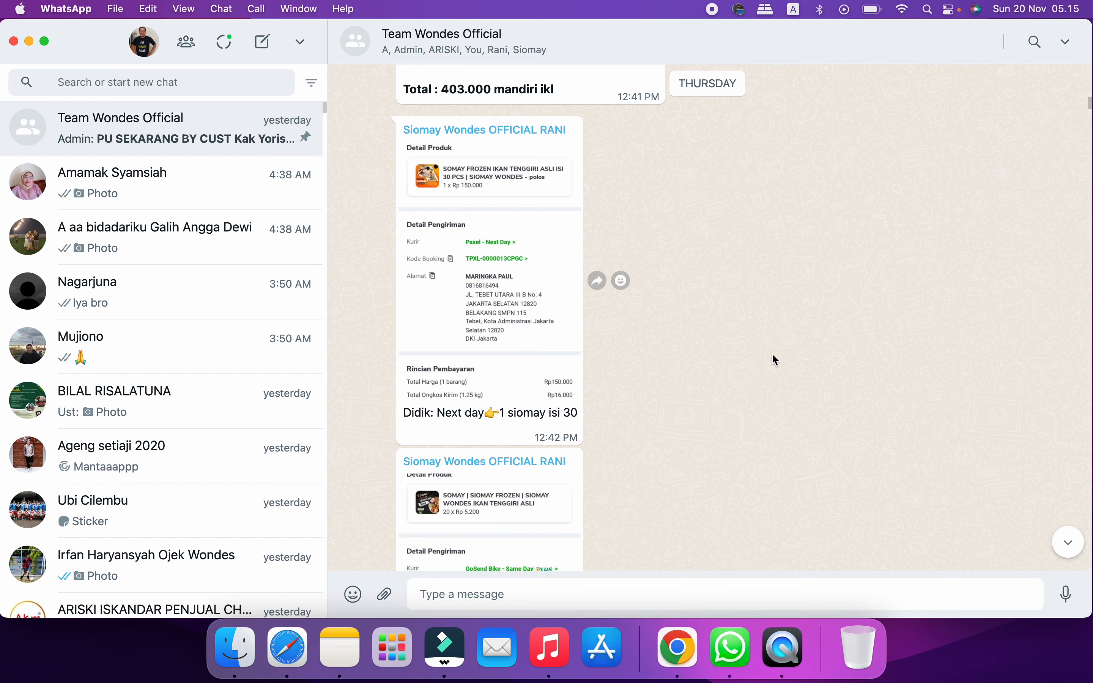
{"action": "scroll", "coordinate": [745, 355], "scroll_direction": "up", "scroll_amount": 4}
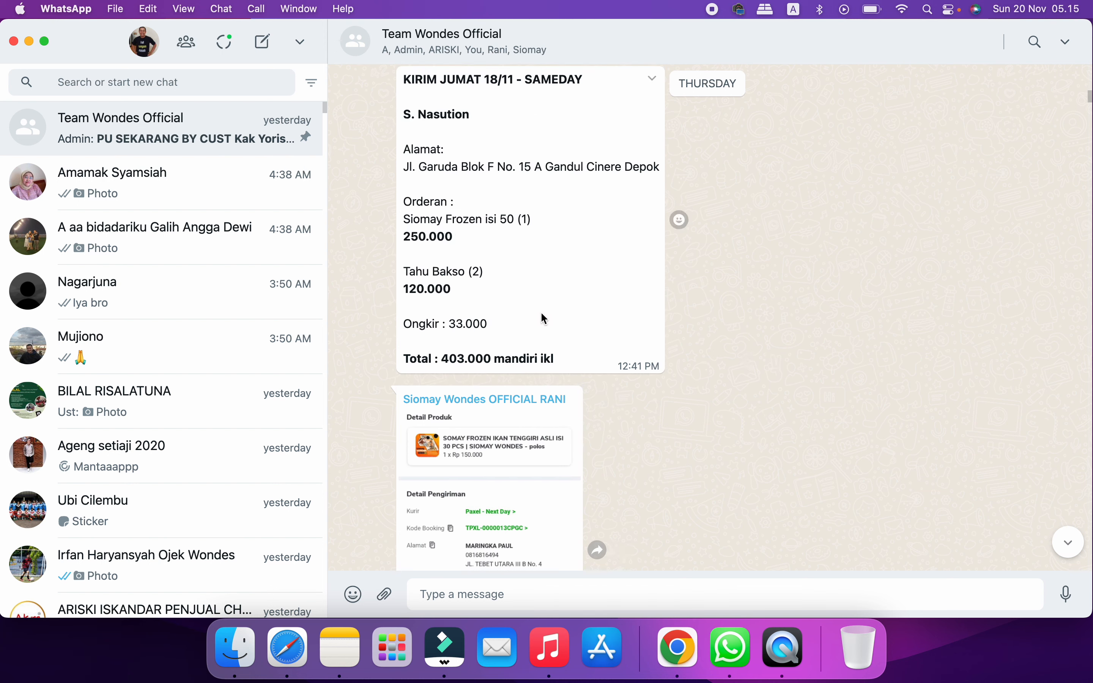
Highlight the total and payment bank of Thursday's 12:41 PM order and read through its items and shipping cost.
{"action": "scroll", "coordinate": [544, 316], "scroll_direction": "down", "scroll_amount": 2}
{"action": "scroll", "coordinate": [545, 316], "scroll_direction": "down", "scroll_amount": 2}
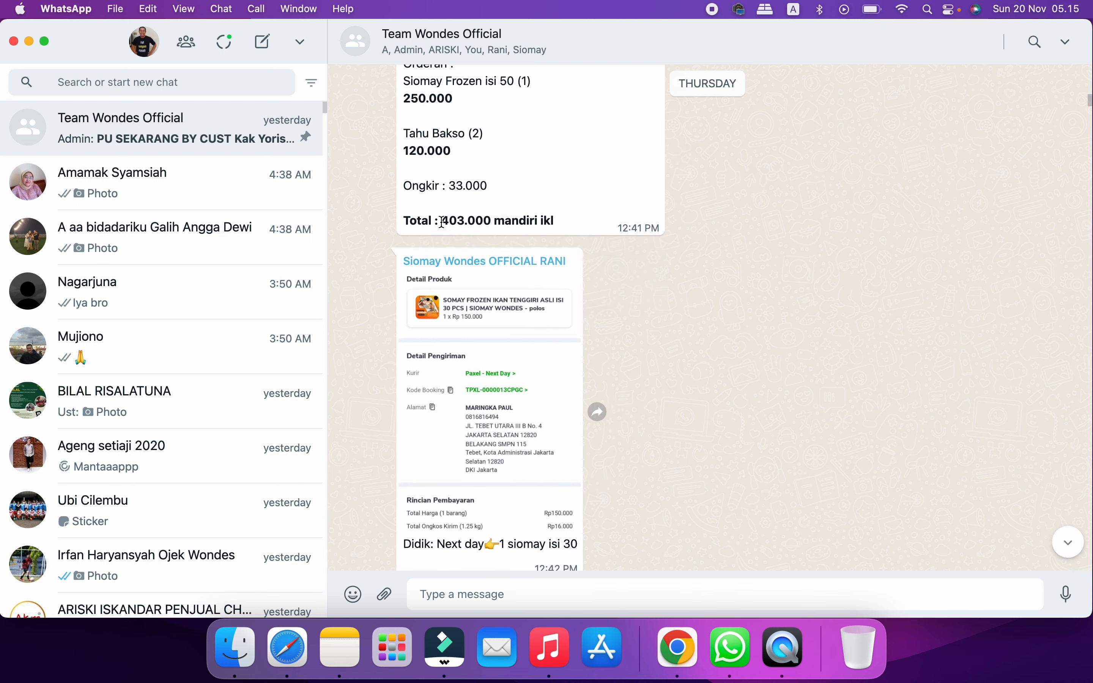
{"action": "left_click_drag", "start_coordinate": [439, 221], "coordinate": [557, 225]}
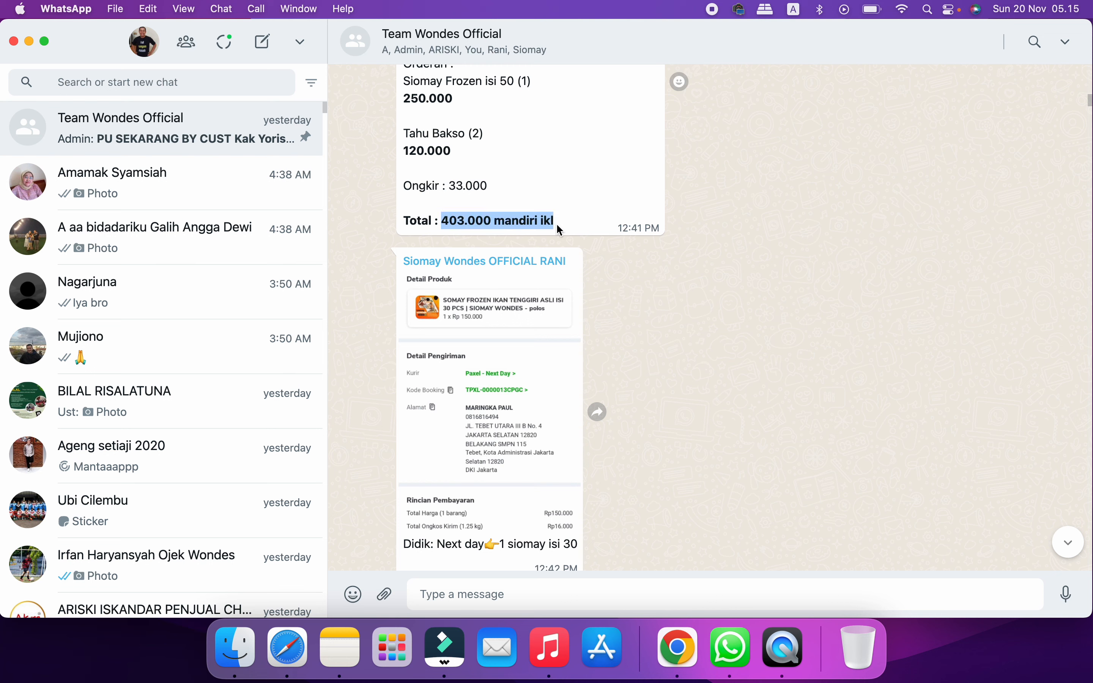
{"action": "left_click", "coordinate": [501, 221]}
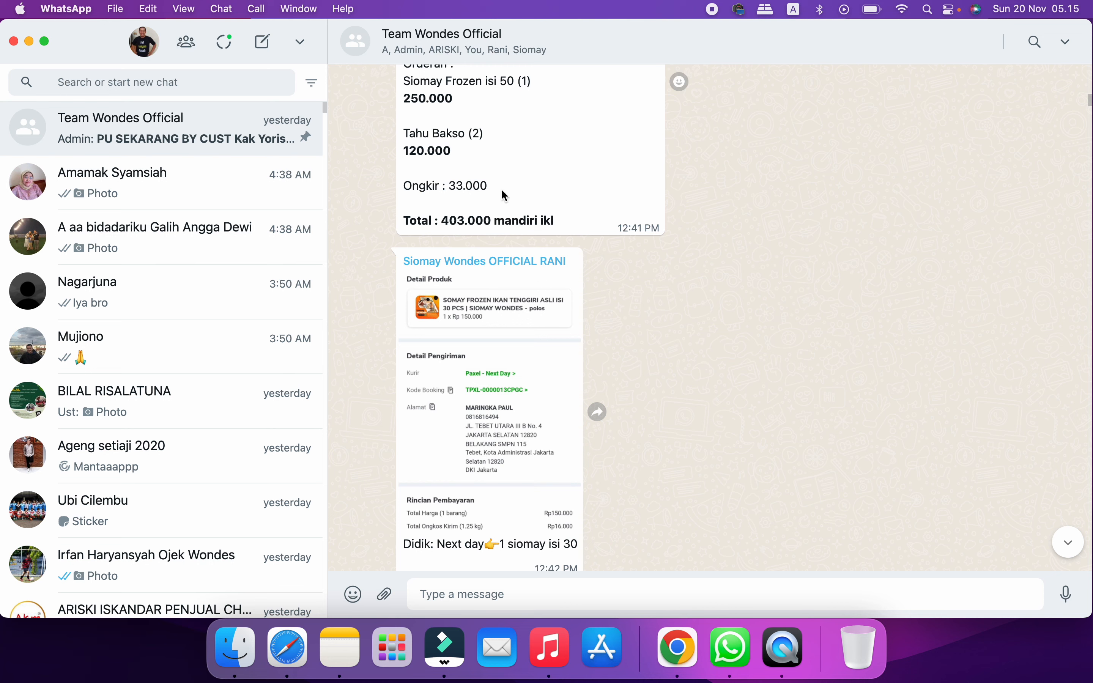
{"action": "left_click_drag", "start_coordinate": [442, 221], "coordinate": [553, 218]}
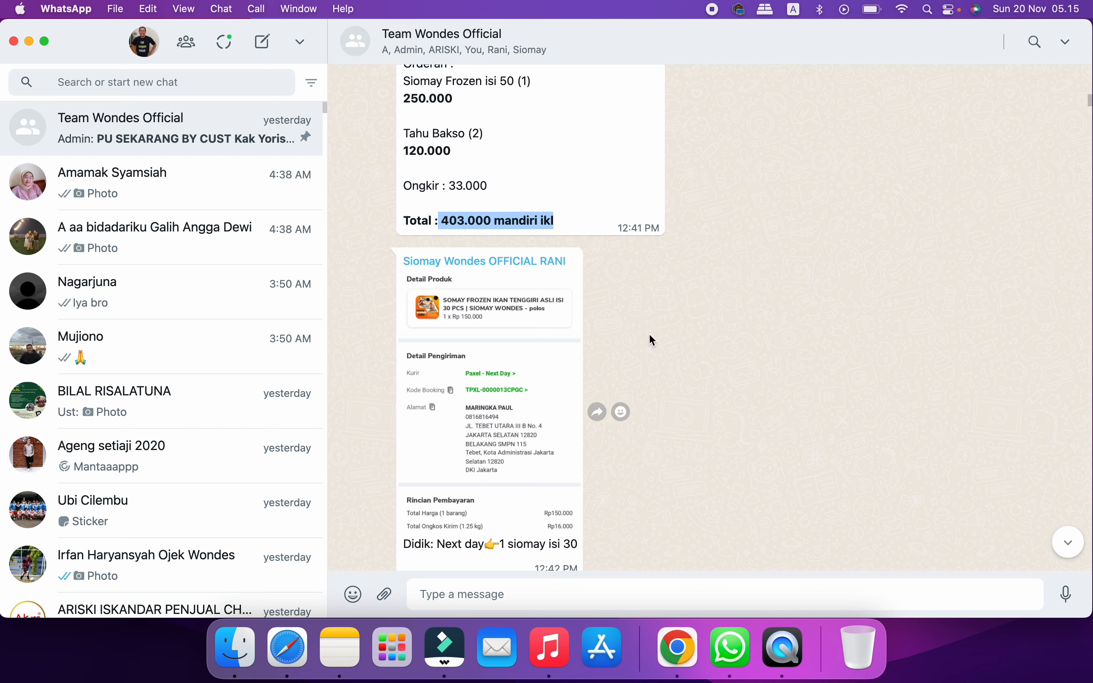
{"action": "scroll", "coordinate": [602, 301], "scroll_direction": "up", "scroll_amount": 3}
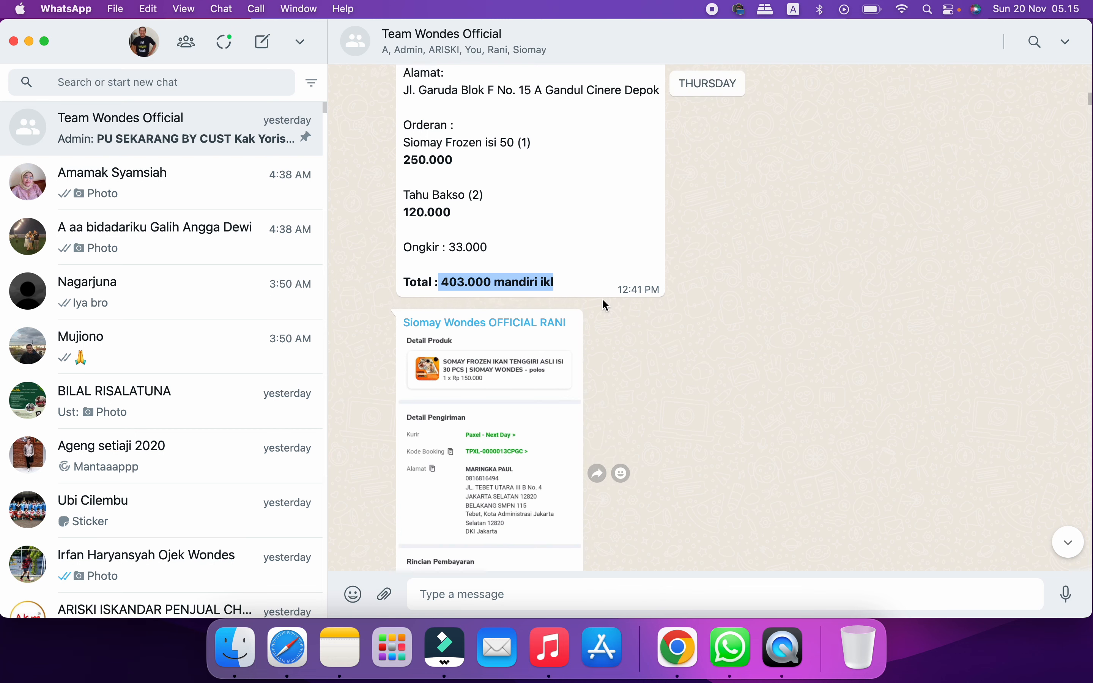
{"action": "scroll", "coordinate": [606, 303], "scroll_direction": "up", "scroll_amount": 1}
{"action": "scroll", "coordinate": [605, 304], "scroll_direction": "down", "scroll_amount": 2}
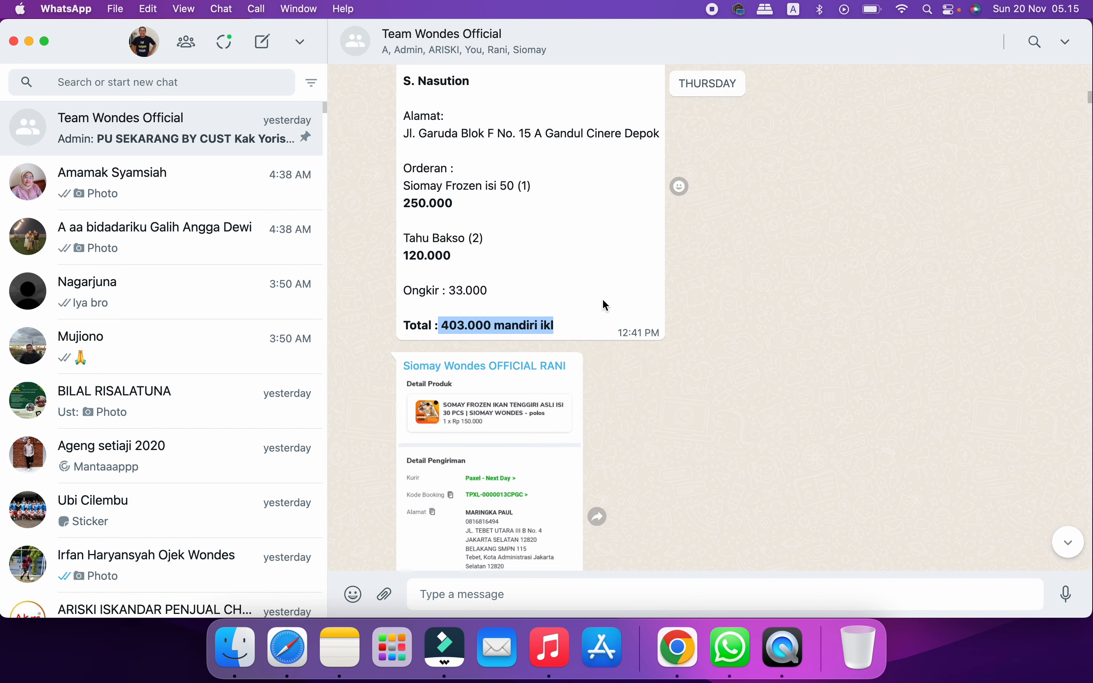
{"action": "scroll", "coordinate": [606, 305], "scroll_direction": "down", "scroll_amount": 2}
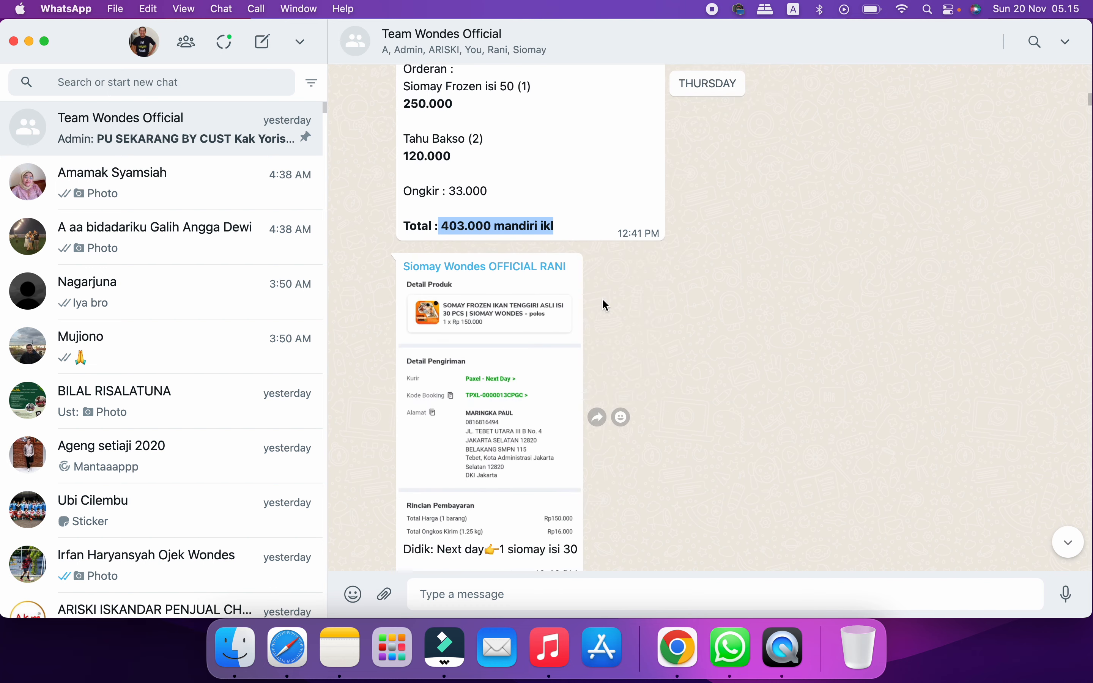
Switch to Ads Manager in Safari and view the conversion breakdown behind the results of the active "MusicMoviesScience fiction movies" ad set.
{"action": "left_click", "coordinate": [288, 660]}
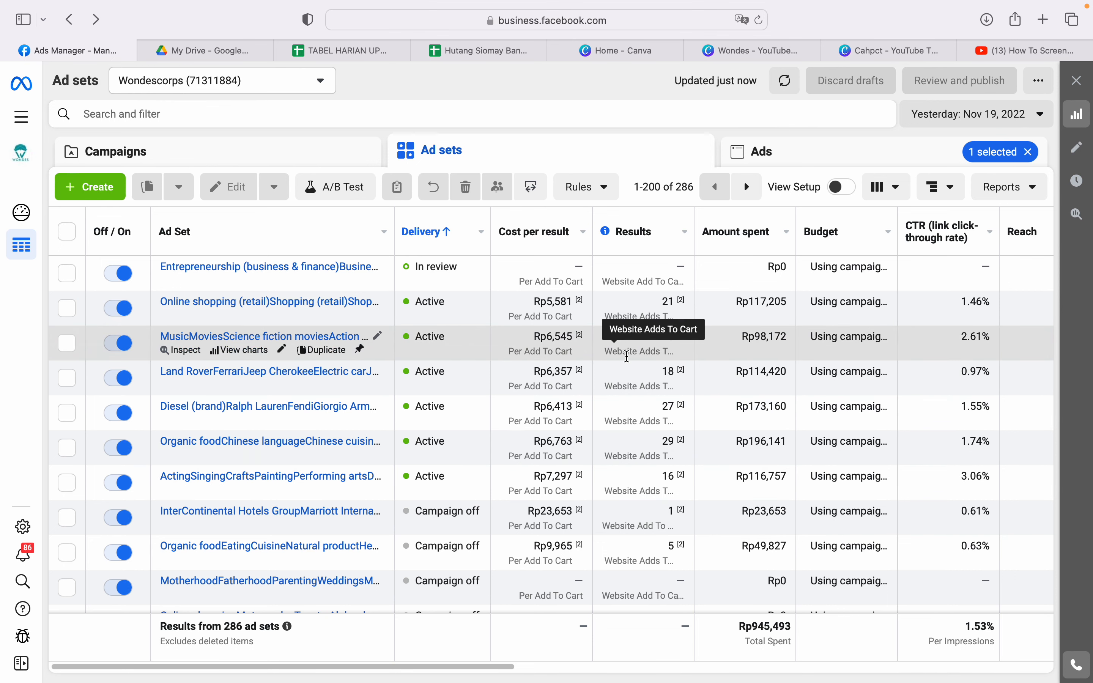
{"action": "mouse_move", "coordinate": [637, 335]}
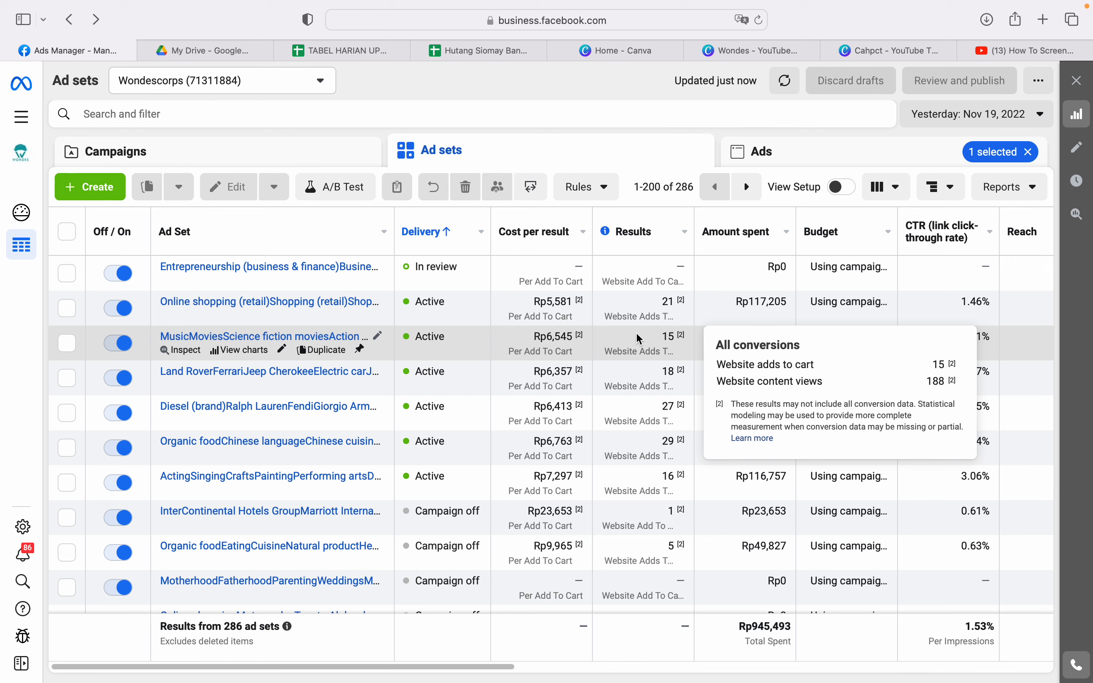
{"action": "mouse_move", "coordinate": [640, 381]}
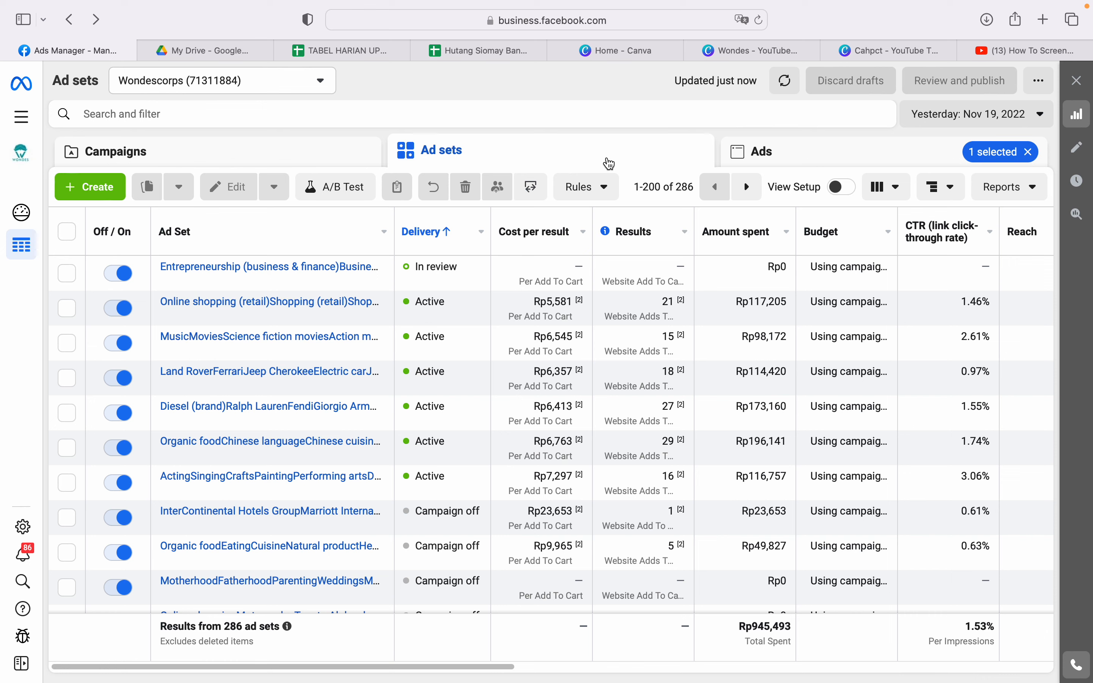
{"action": "mouse_move", "coordinate": [831, 6]}
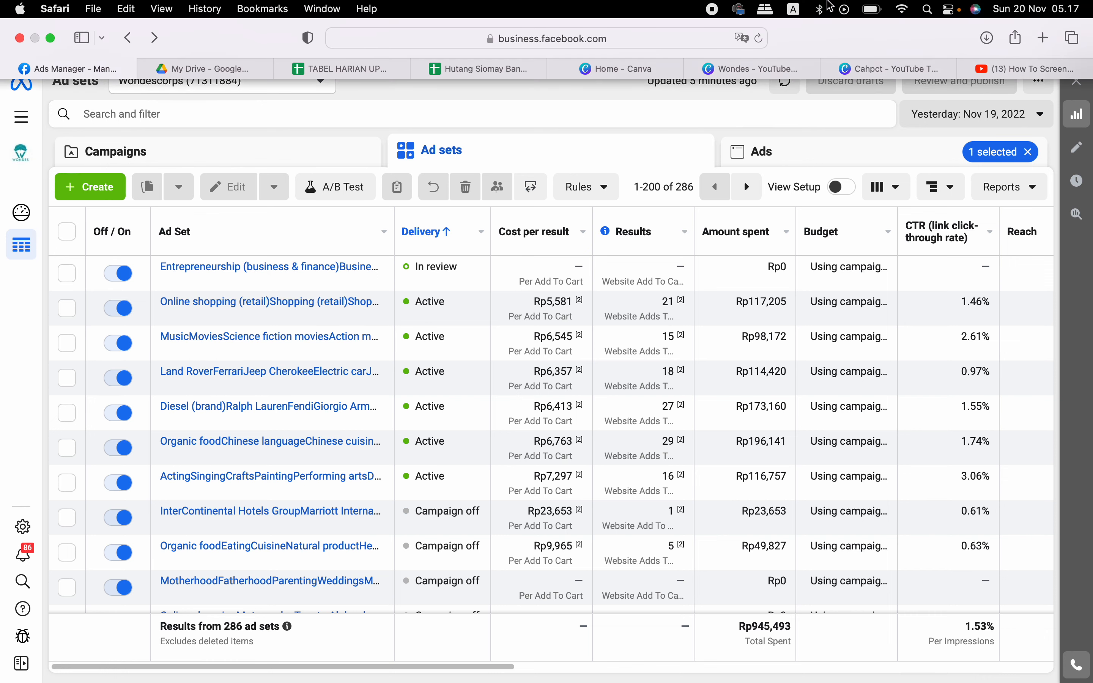